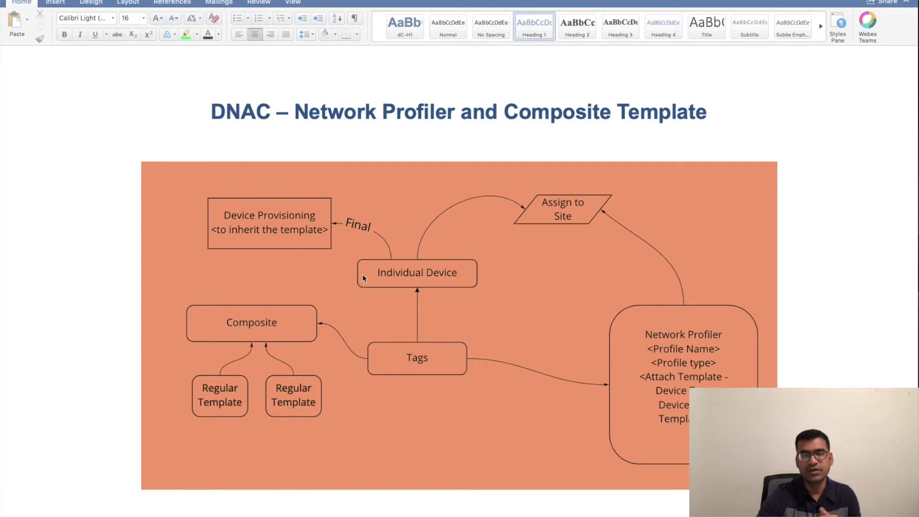
# - Scroll below the orange diagram so the Step 0–4 text, including Step 1's composite-template bullets, shows
pyautogui.scroll(-1, 367, 278)
pyautogui.scroll(-10, 368, 278)
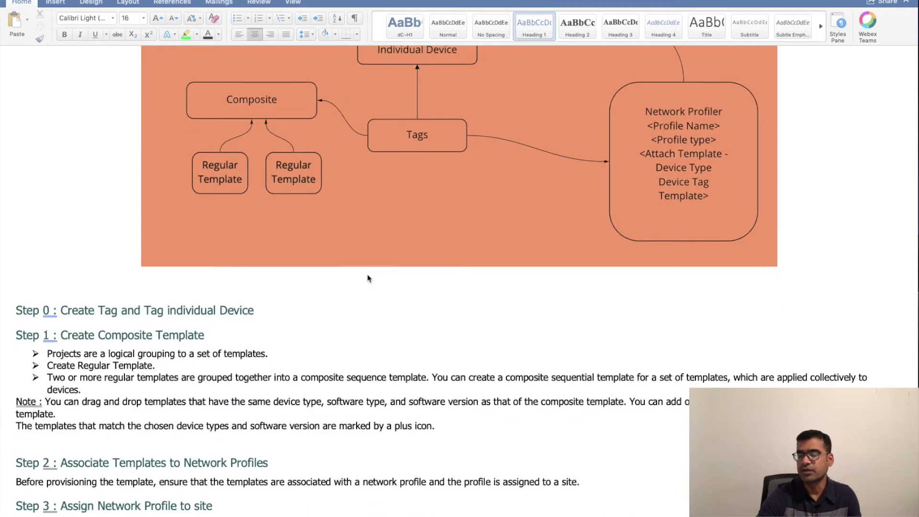
pyautogui.scroll(1, 355, 280)
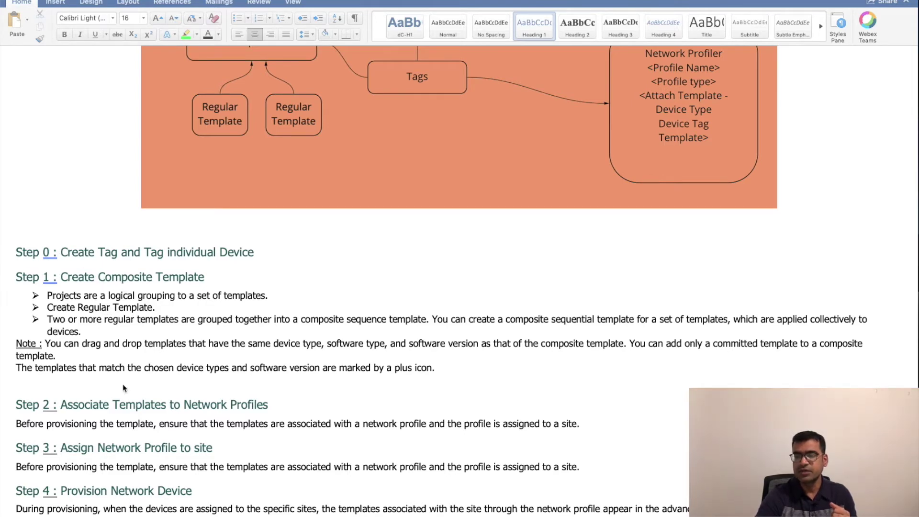
pyautogui.scroll(3, 358, 254)
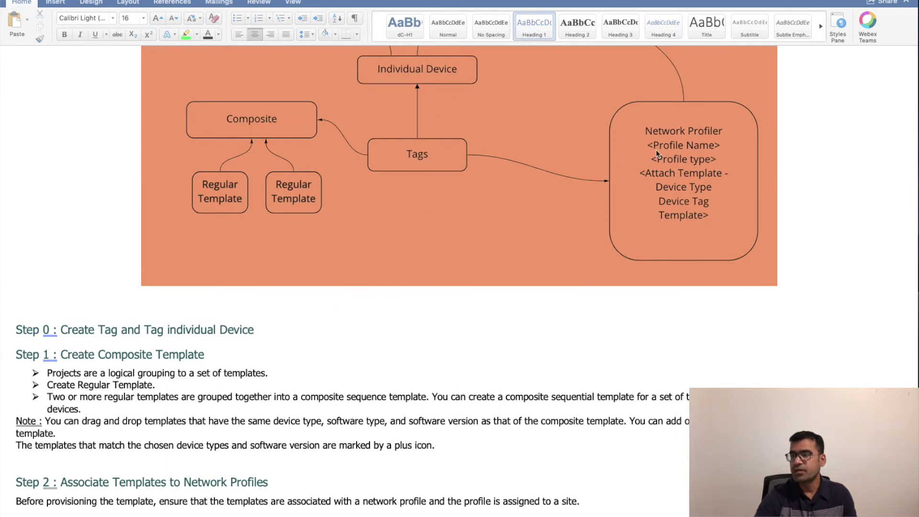
pyautogui.scroll(-3, 501, 241)
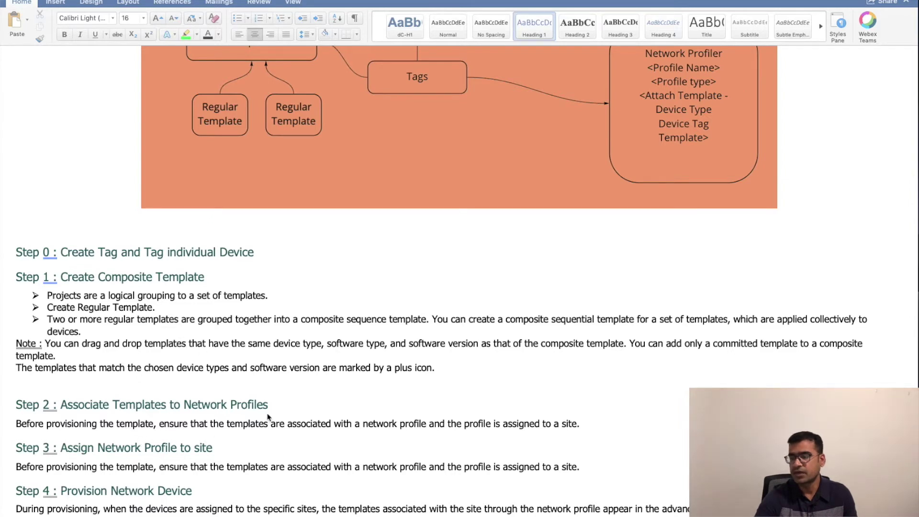
pyautogui.scroll(2, 454, 369)
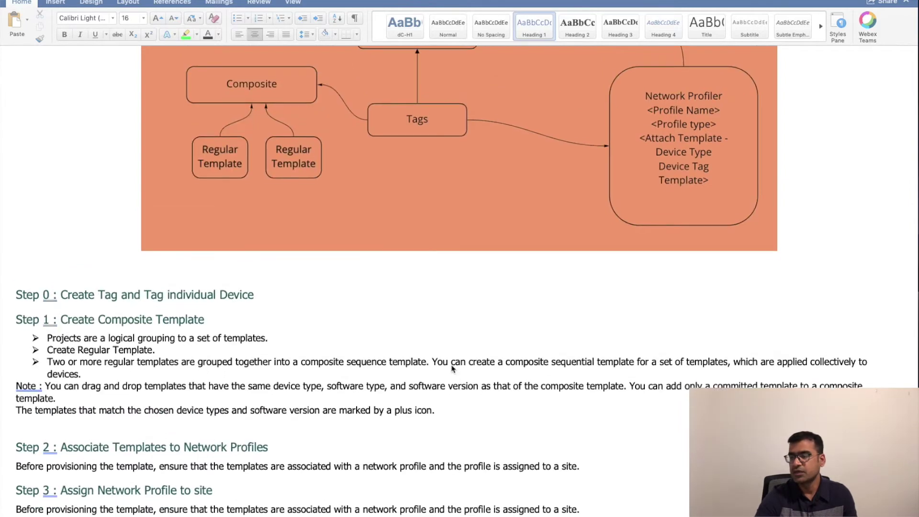
pyautogui.scroll(3, 625, 115)
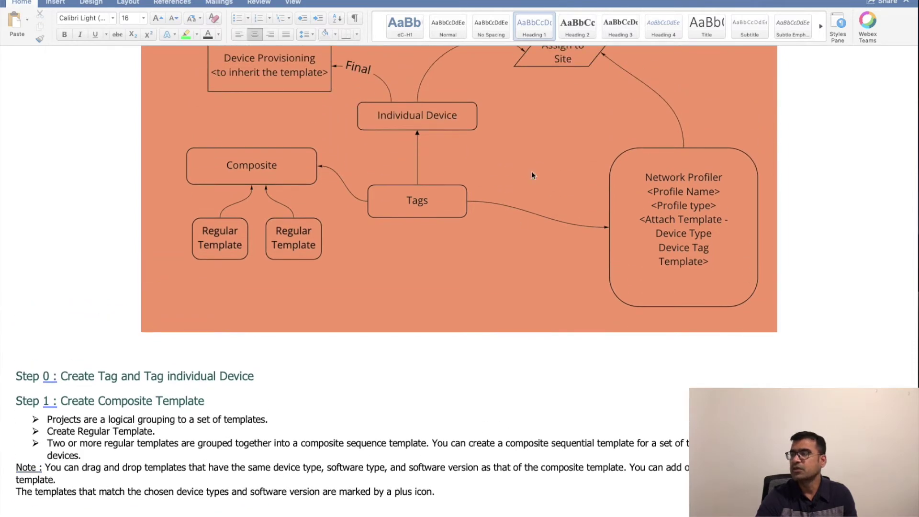
pyautogui.scroll(-5, 520, 236)
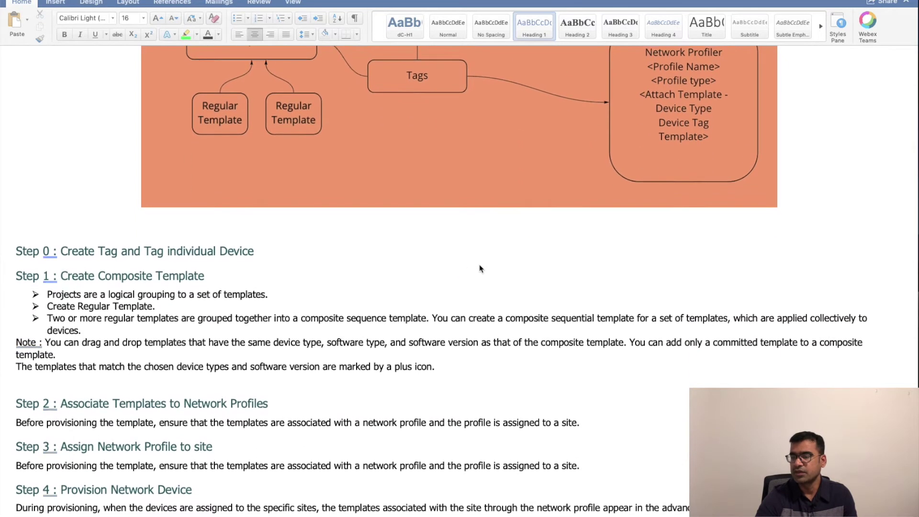
pyautogui.scroll(7, 503, 256)
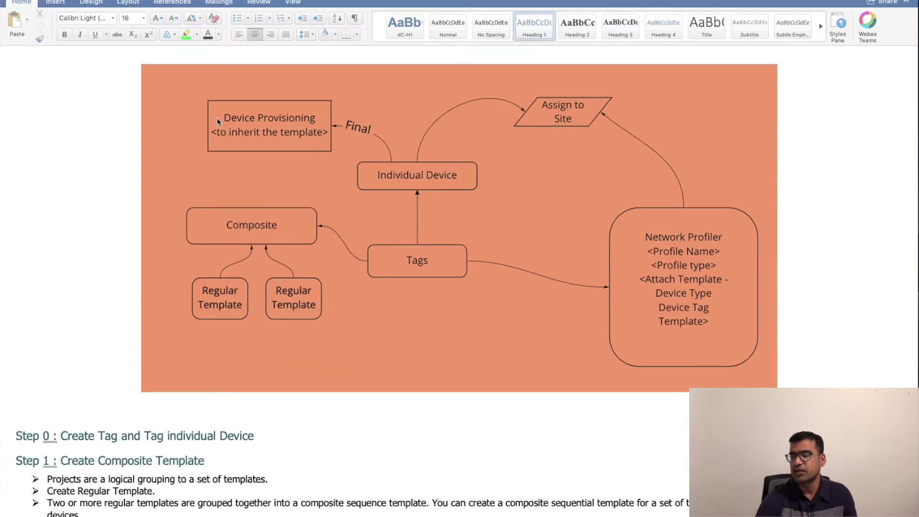
pyautogui.scroll(-7, 425, 312)
pyautogui.scroll(1, 364, 393)
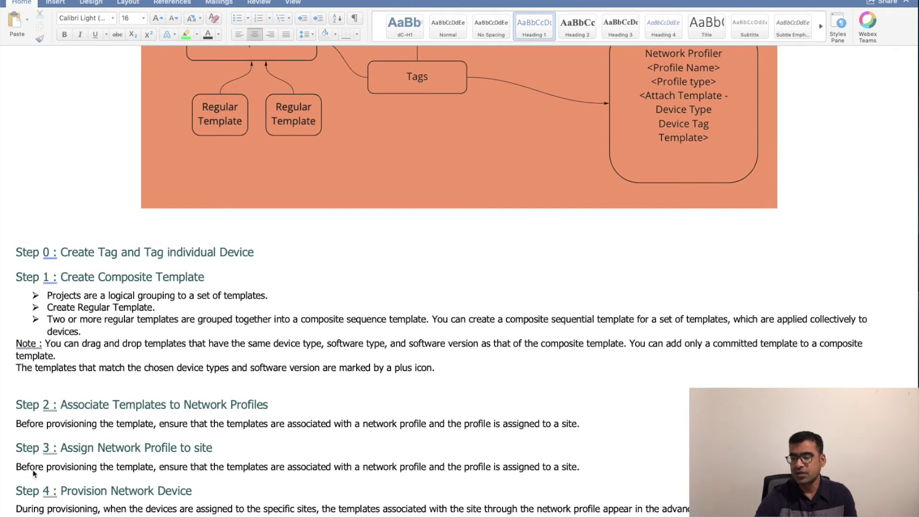
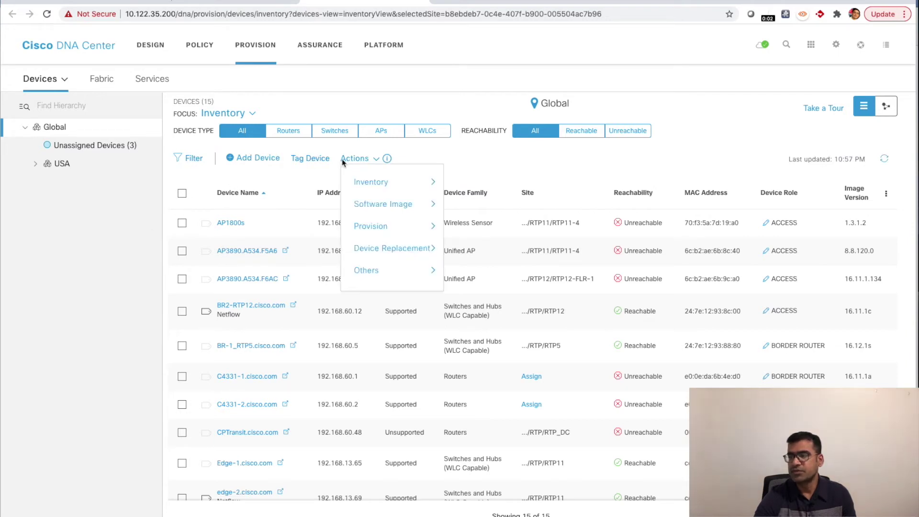
# - Create a new device tag named NP_TAG from the Tag Device menu
pyautogui.click(320, 165)
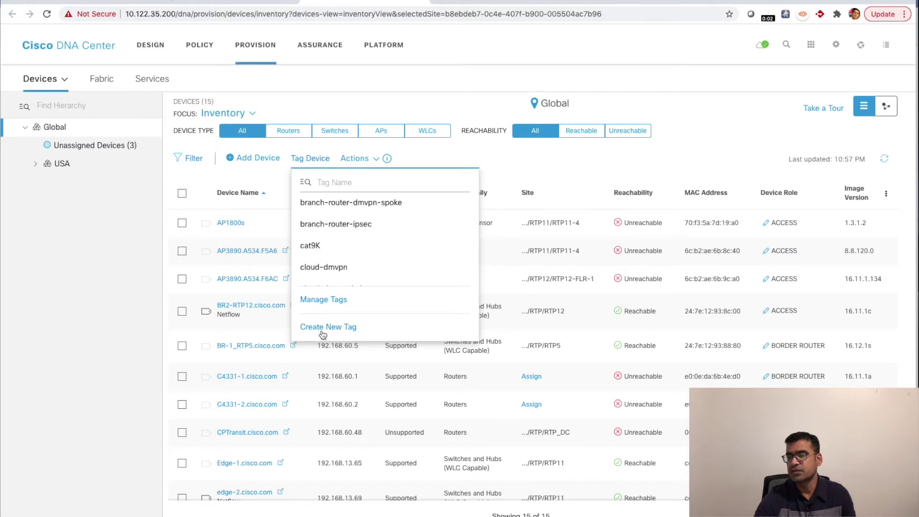
pyautogui.click(328, 327)
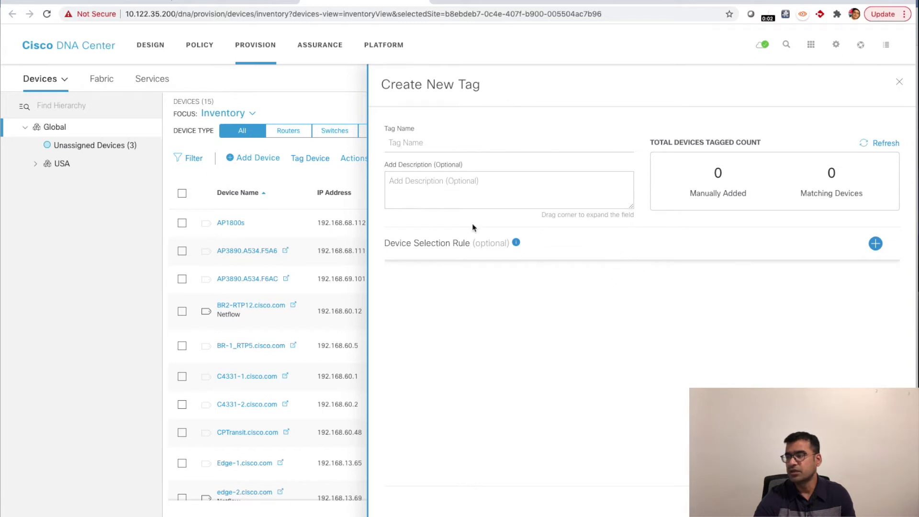
pyautogui.click(419, 142)
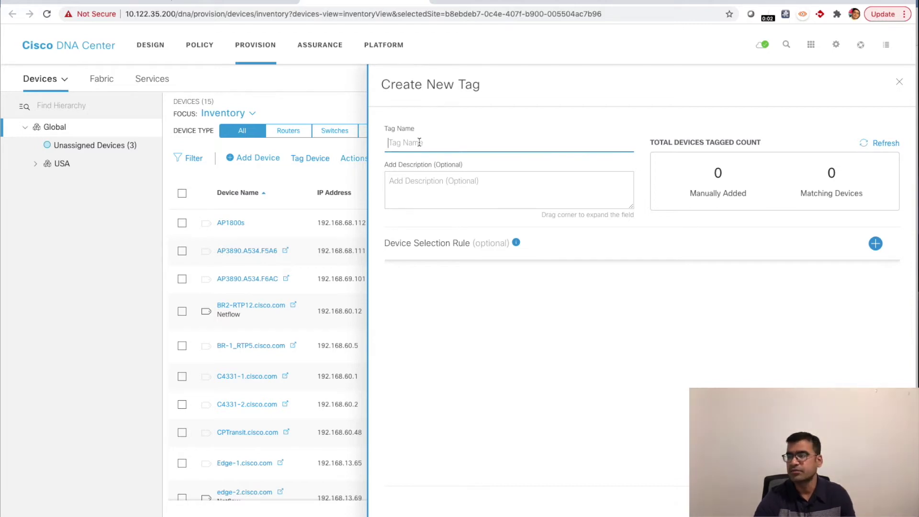
pyautogui.write('Tag')
pyautogui.press('BackSpace')
pyautogui.press('BackSpace')
pyautogui.press('BackSpace')
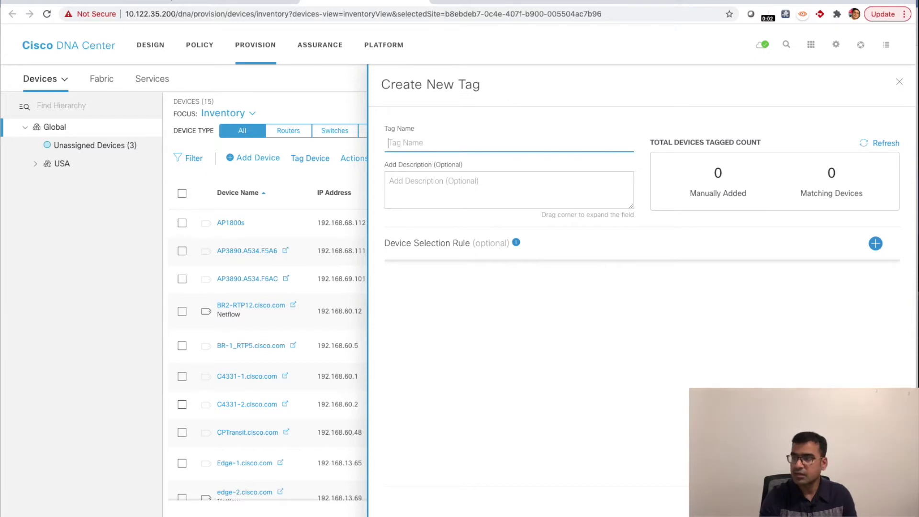
pyautogui.write('NP_TAG')
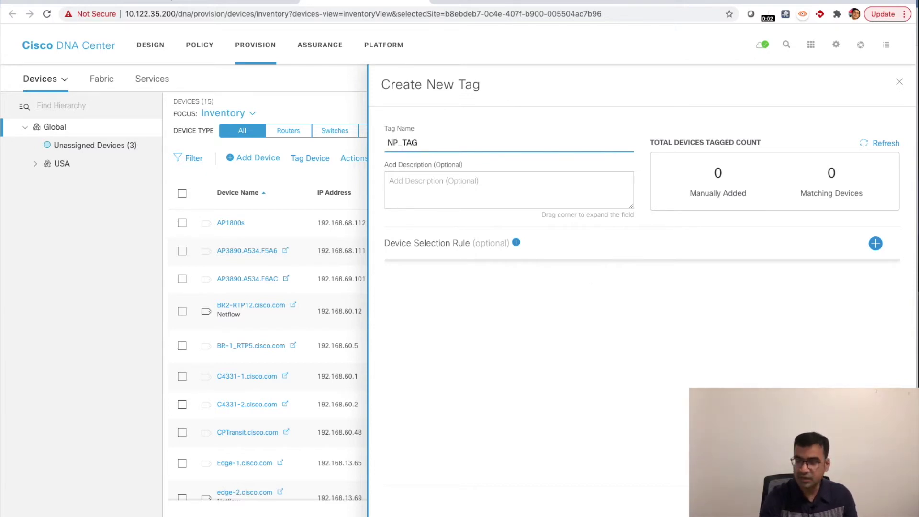
pyautogui.press('Escape')
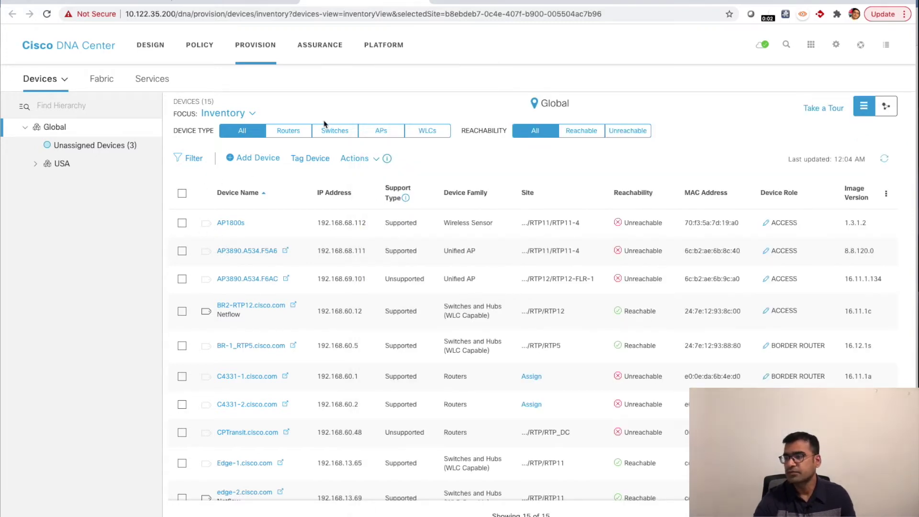
# - Filter the inventory to switches and apply NP_TAG to the BR-1_RTP5 switch
pyautogui.click(335, 132)
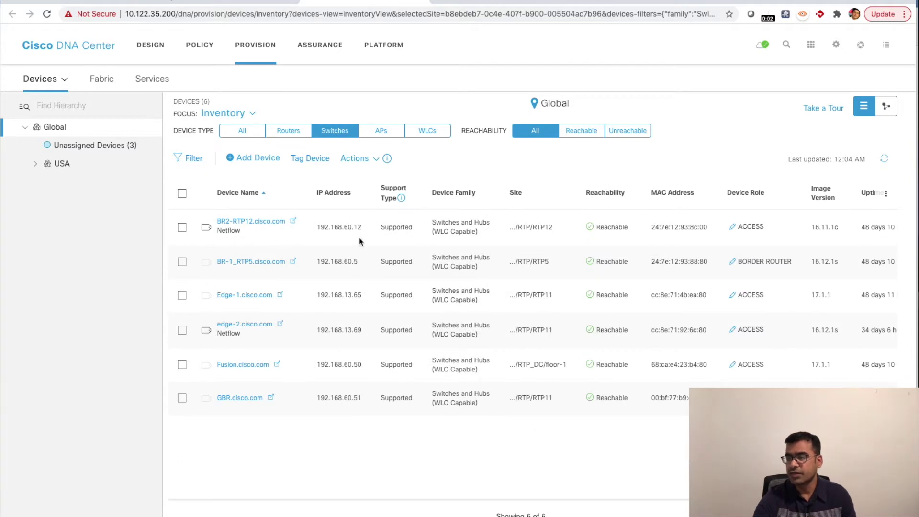
pyautogui.click(182, 262)
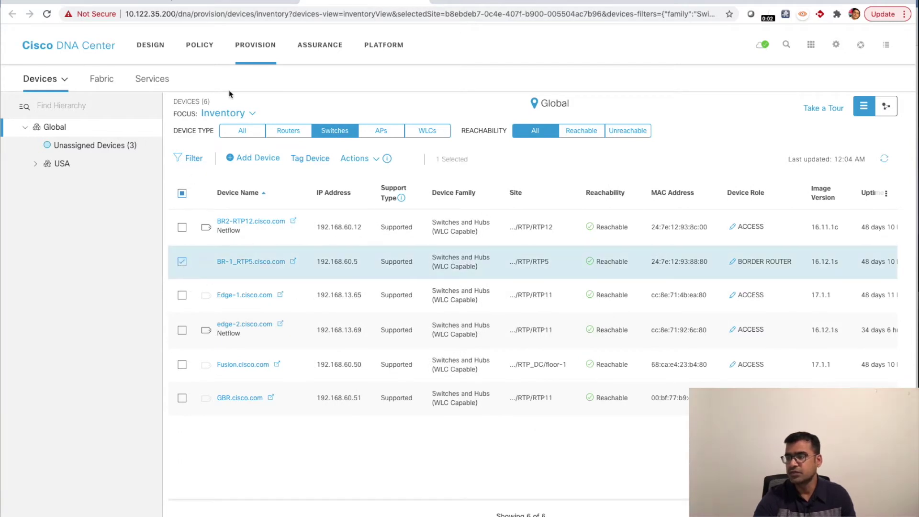
pyautogui.click(309, 159)
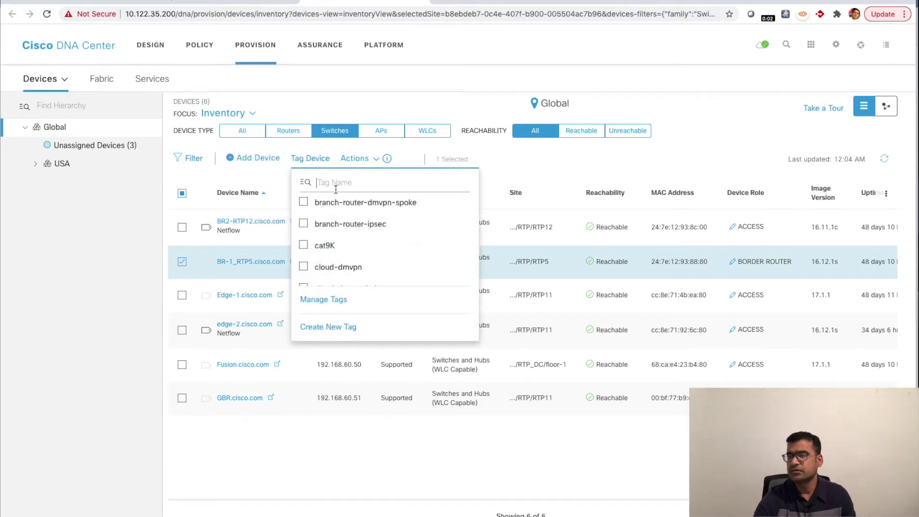
pyautogui.write('NP')
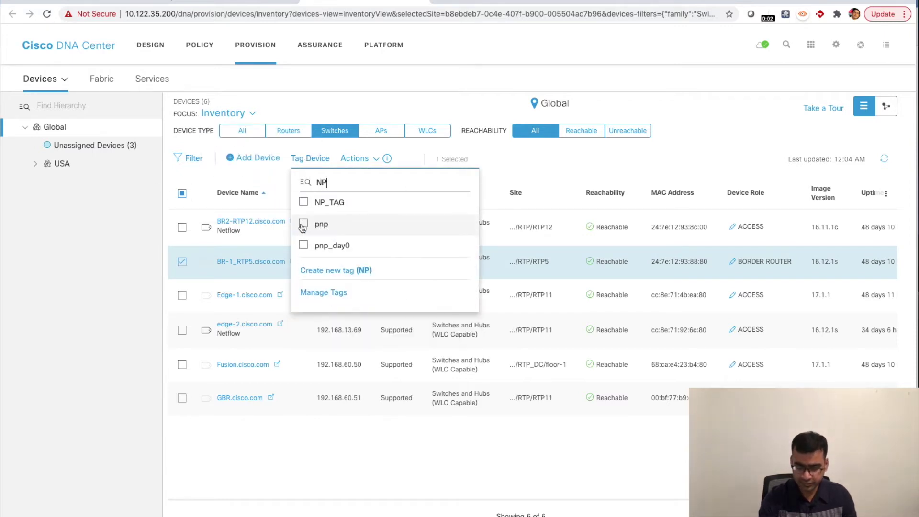
pyautogui.click(304, 204)
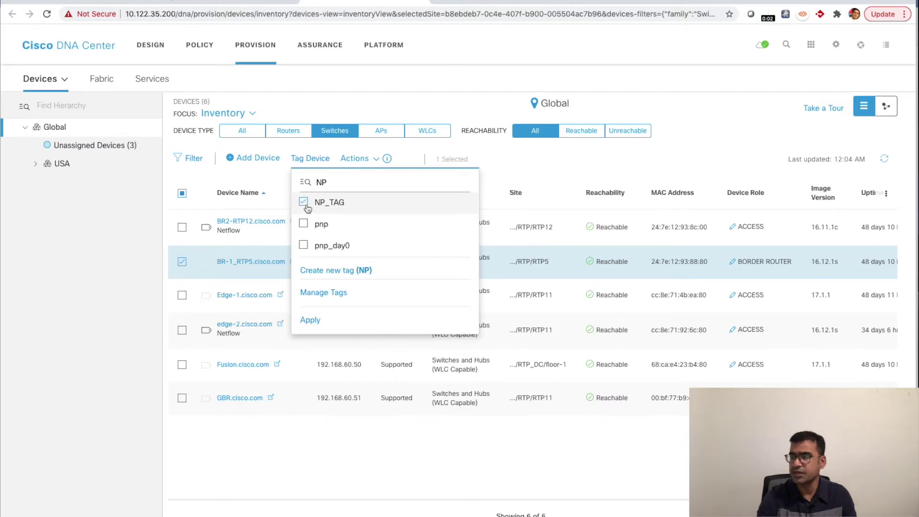
pyautogui.click(311, 322)
pyautogui.moveTo(227, 273)
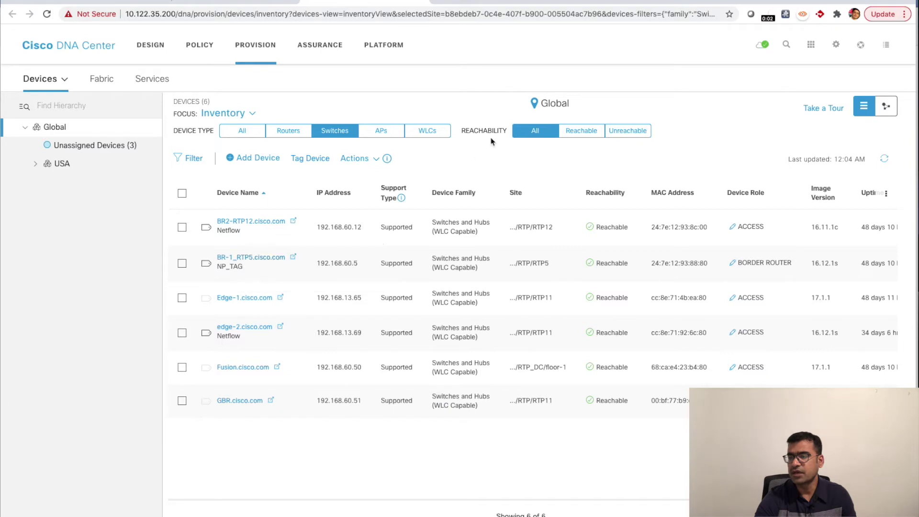
# - Open the Template Editor from Tools and review the Cat9k_Template project properties
pyautogui.click(813, 48)
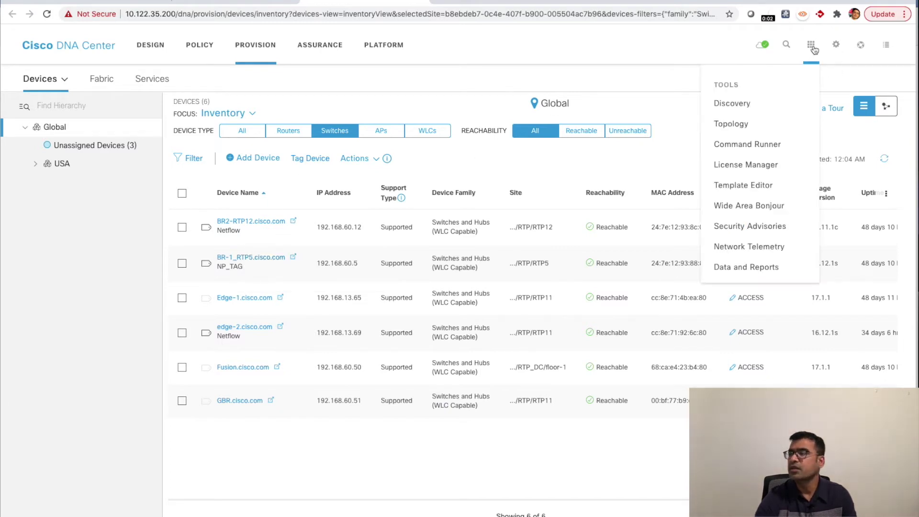
pyautogui.click(750, 187)
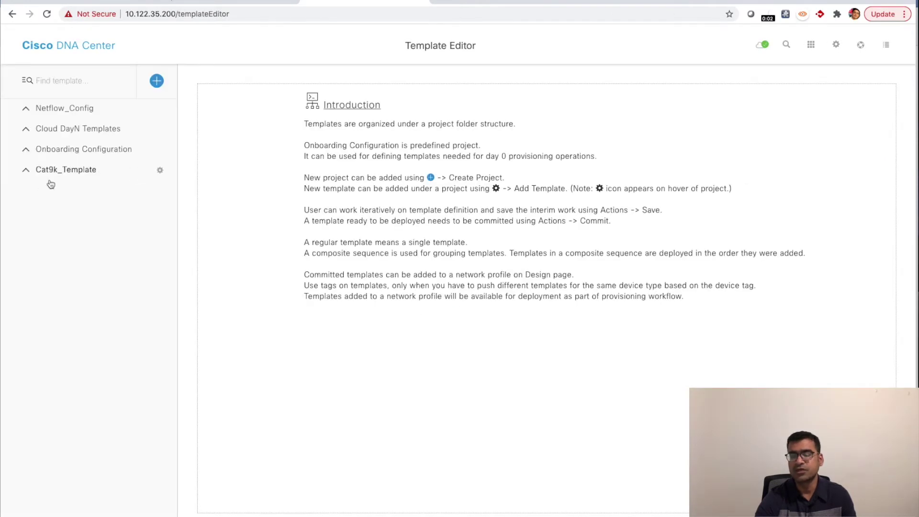
pyautogui.click(27, 172)
pyautogui.click(71, 176)
pyautogui.click(160, 171)
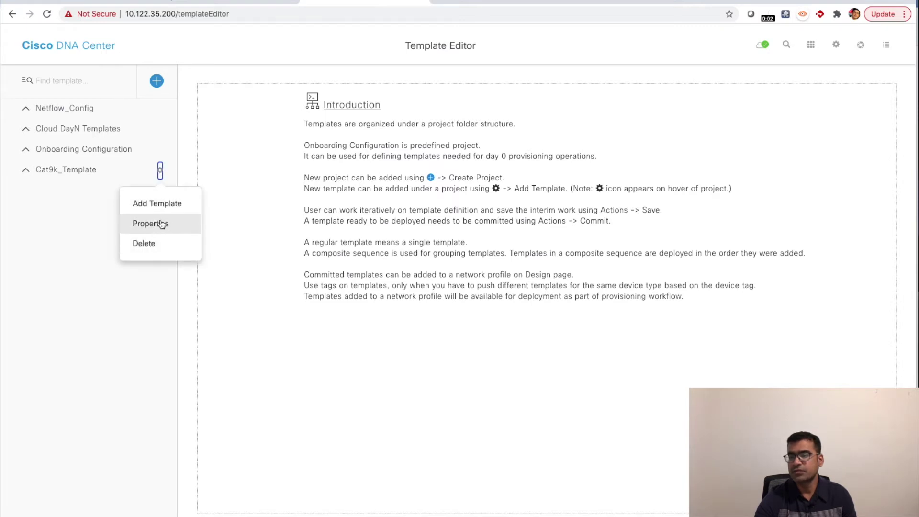
pyautogui.click(152, 223)
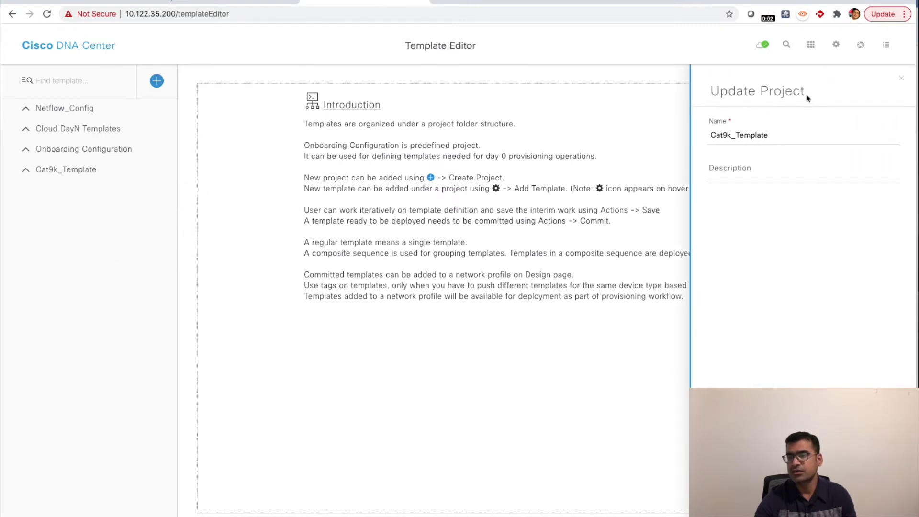
pyautogui.click(904, 79)
pyautogui.click(156, 81)
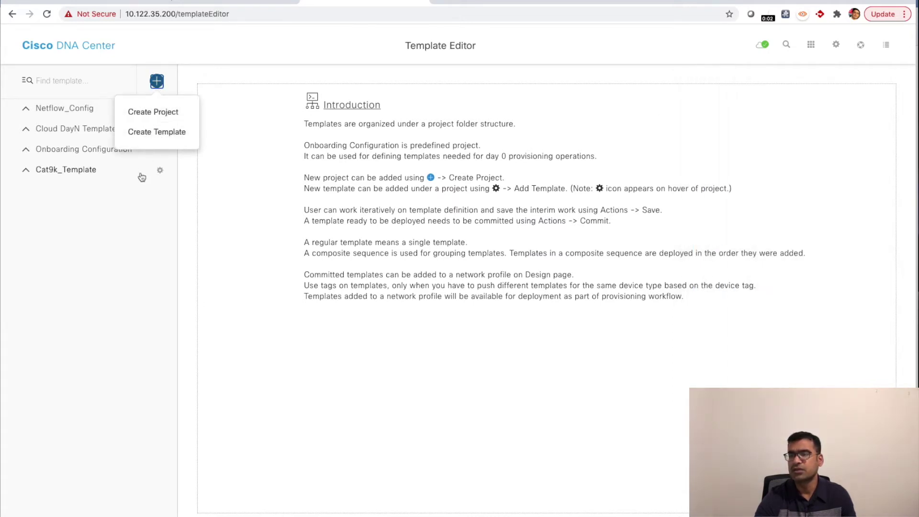
pyautogui.click(19, 185)
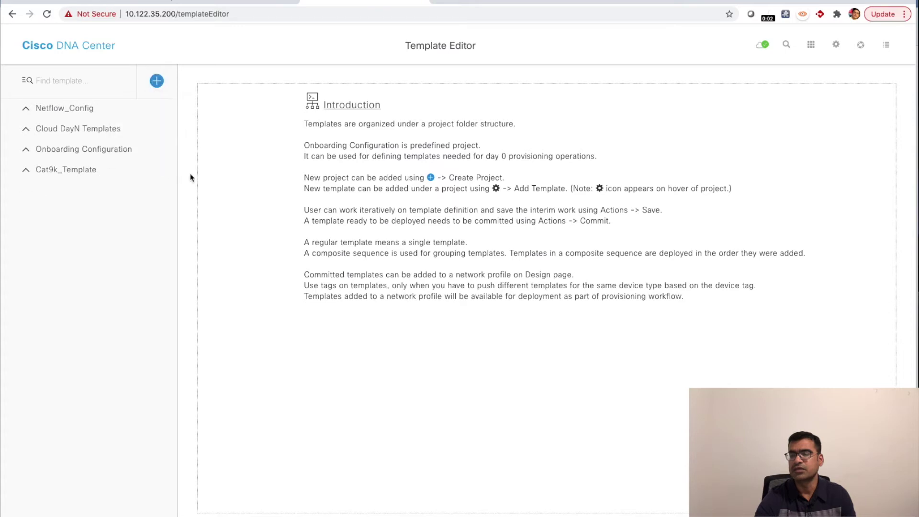
# - Add NP_TAG to Cat9K_template-1's tags and bring up its device type picker
pyautogui.click(29, 172)
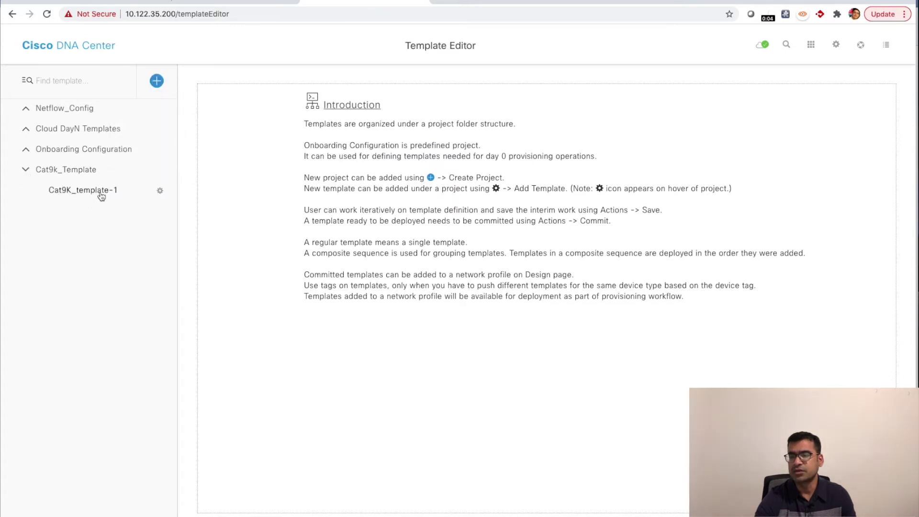
pyautogui.click(160, 191)
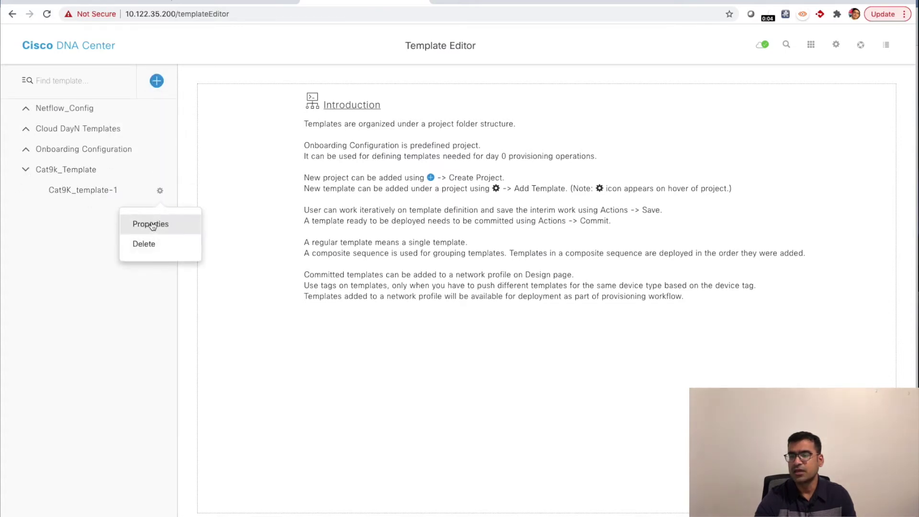
pyautogui.click(151, 229)
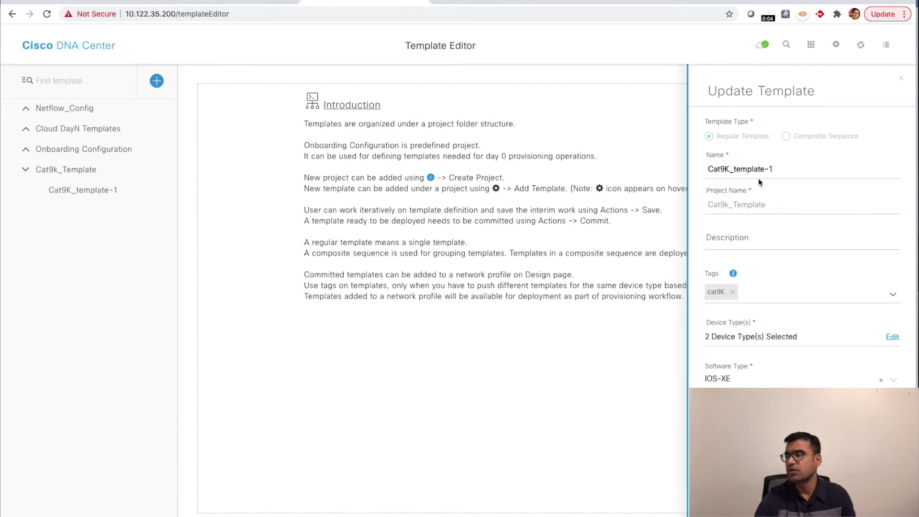
pyautogui.click(765, 297)
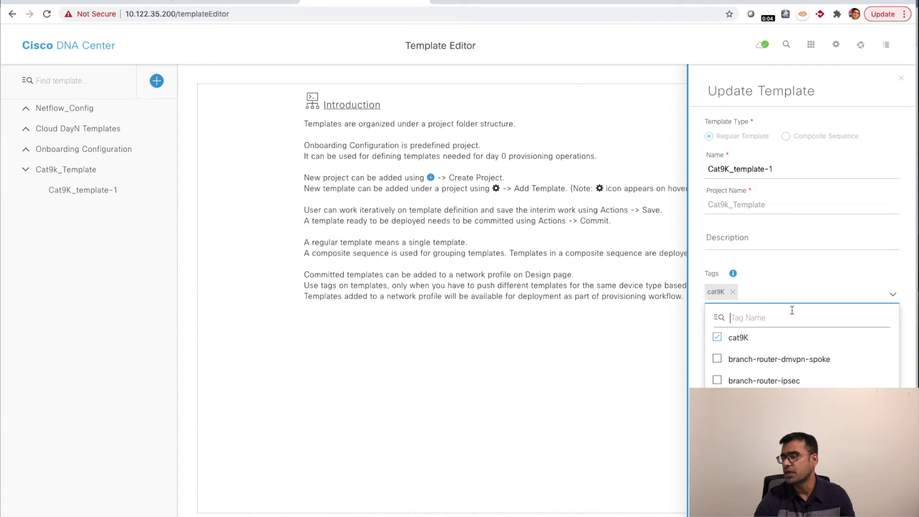
pyautogui.write('np')
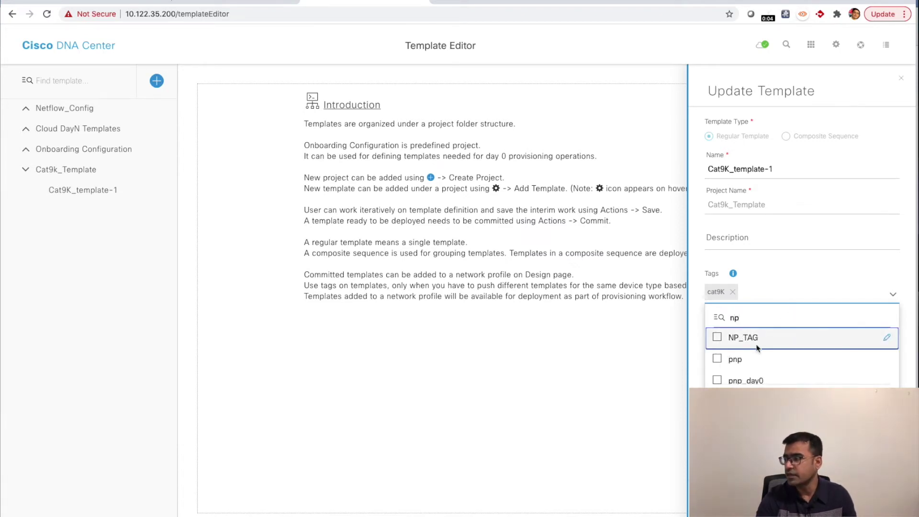
pyautogui.click(718, 339)
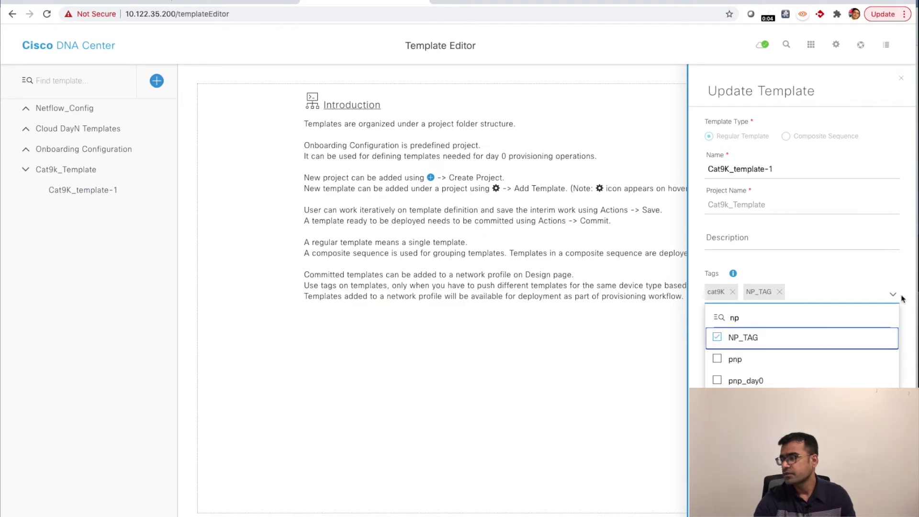
pyautogui.click(641, 392)
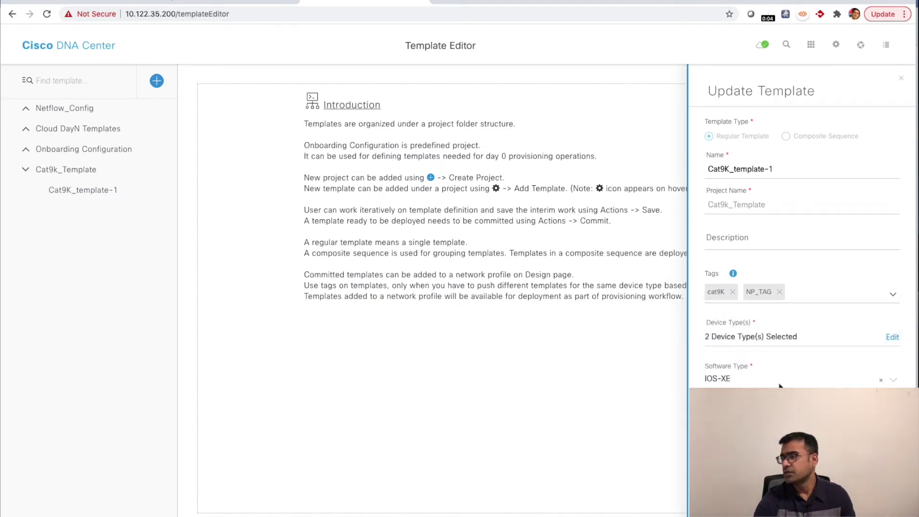
pyautogui.click(893, 337)
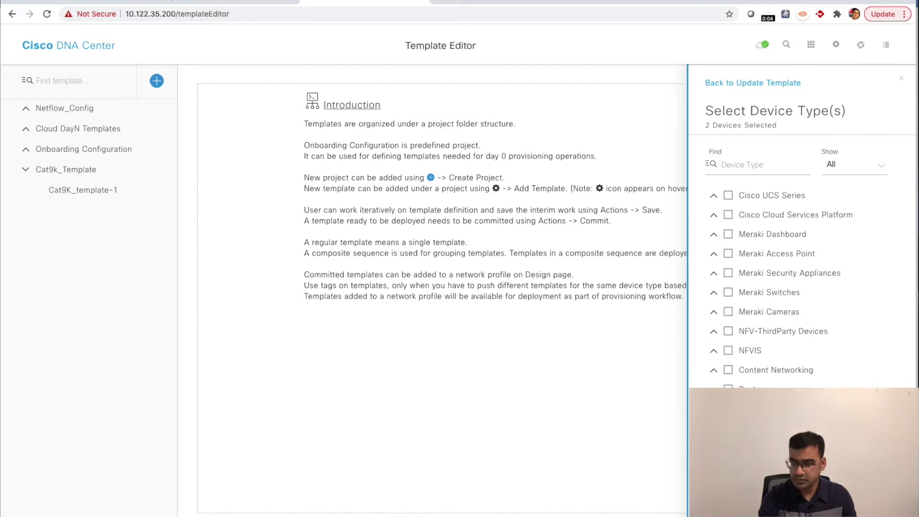
# - Search device types for 'rout' and check Cisco 4000 Series Integrated Services Routers
pyautogui.scroll(-3, 782, 338)
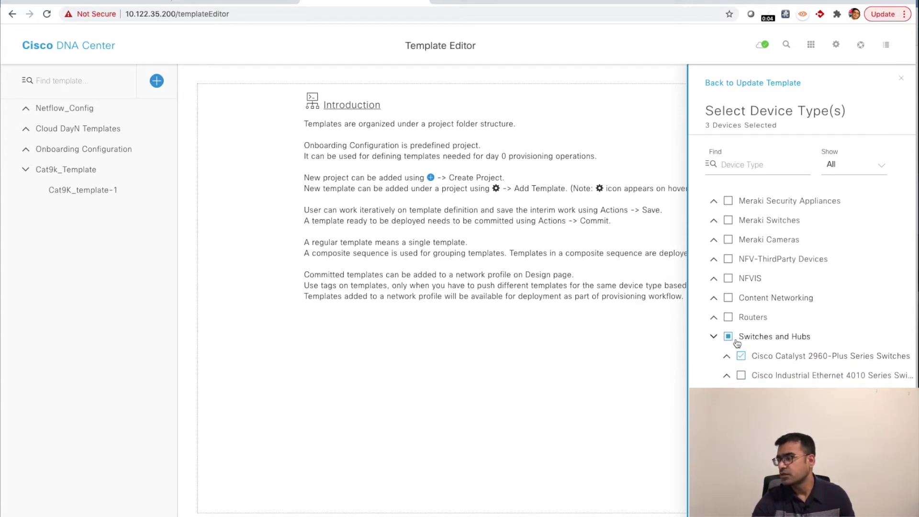
pyautogui.click(713, 337)
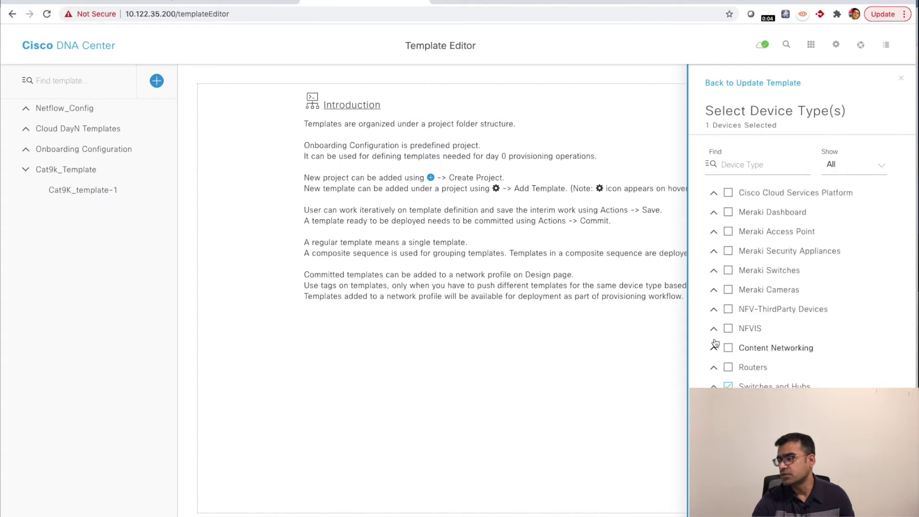
pyautogui.click(740, 165)
pyautogui.write('router')
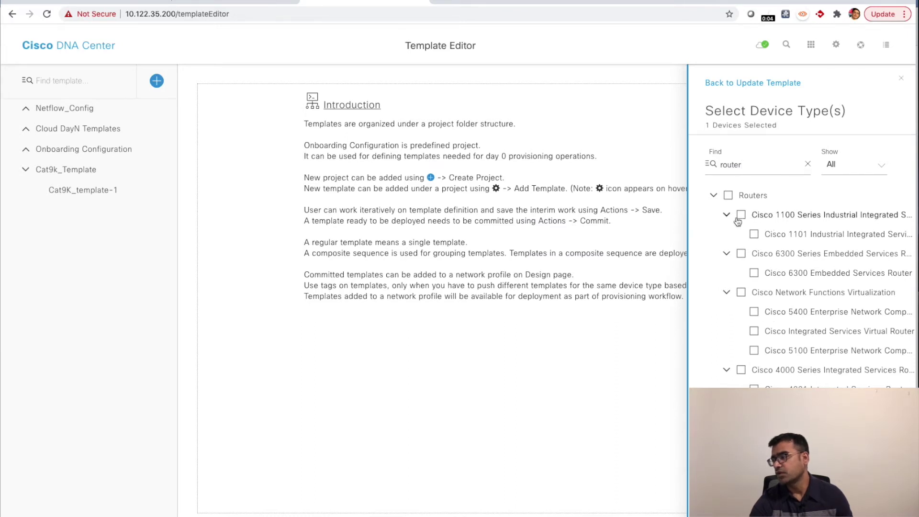
pyautogui.scroll(-2, 797, 302)
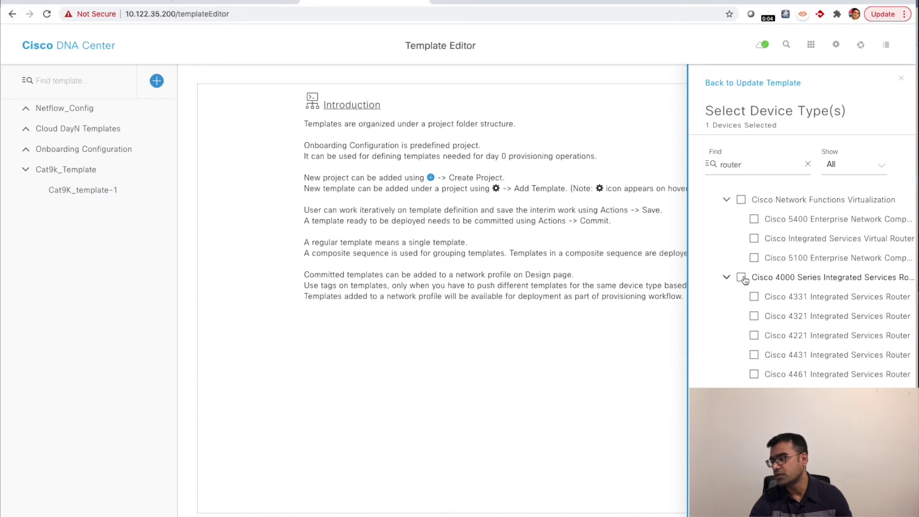
pyautogui.click(742, 279)
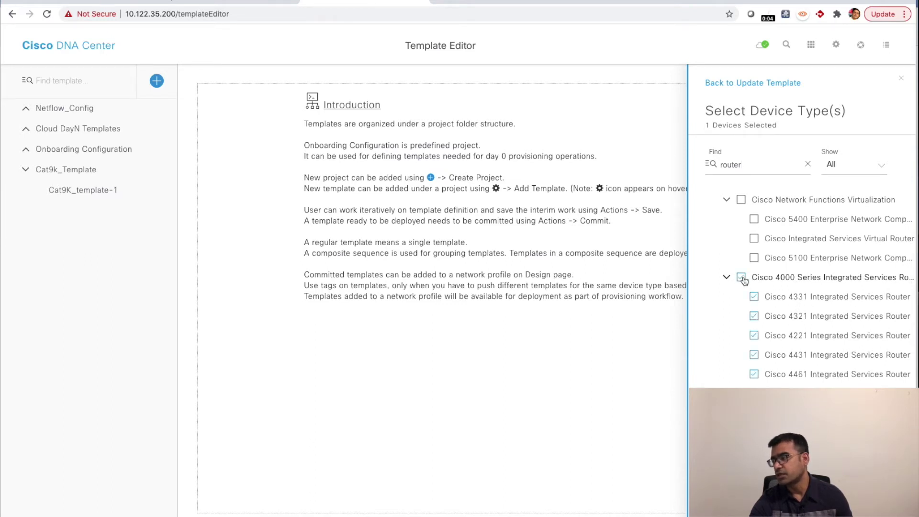
pyautogui.scroll(2, 719, 285)
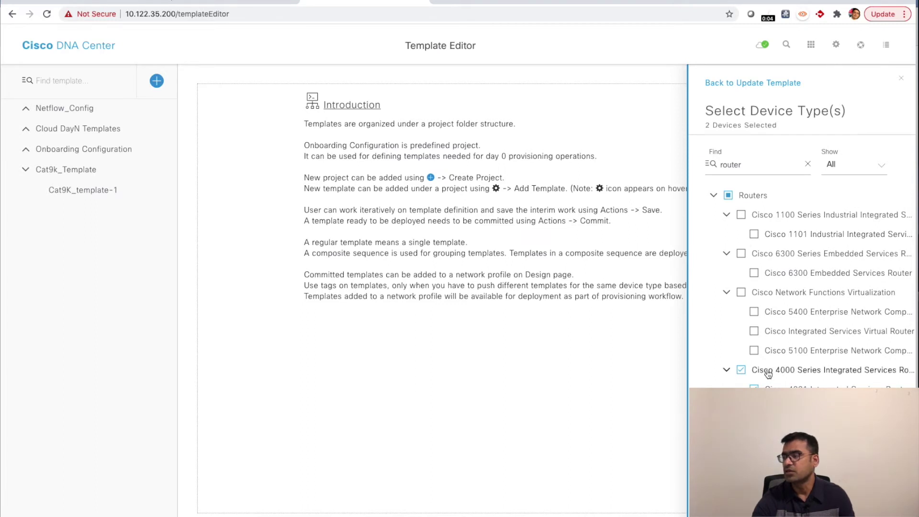
pyautogui.click(905, 83)
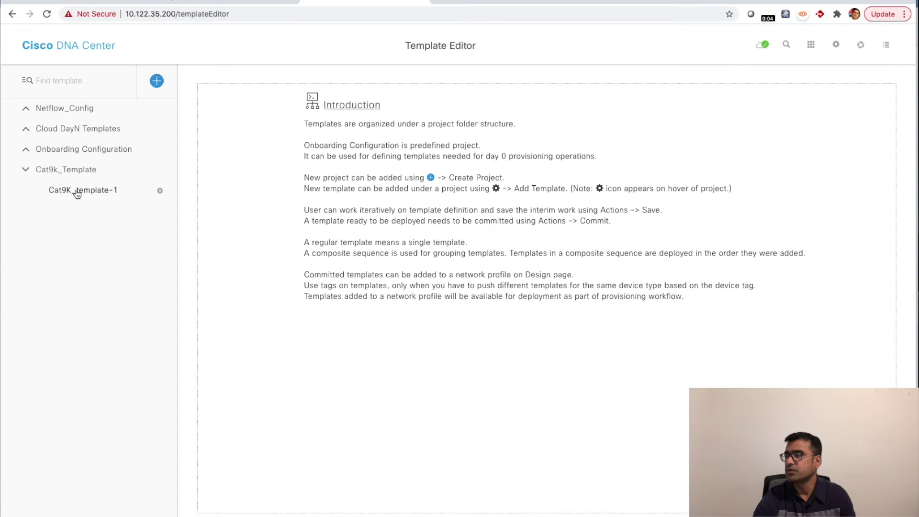
# - Reopen Cat9K_template-1's properties and add the NP_TAG tag
pyautogui.click(75, 191)
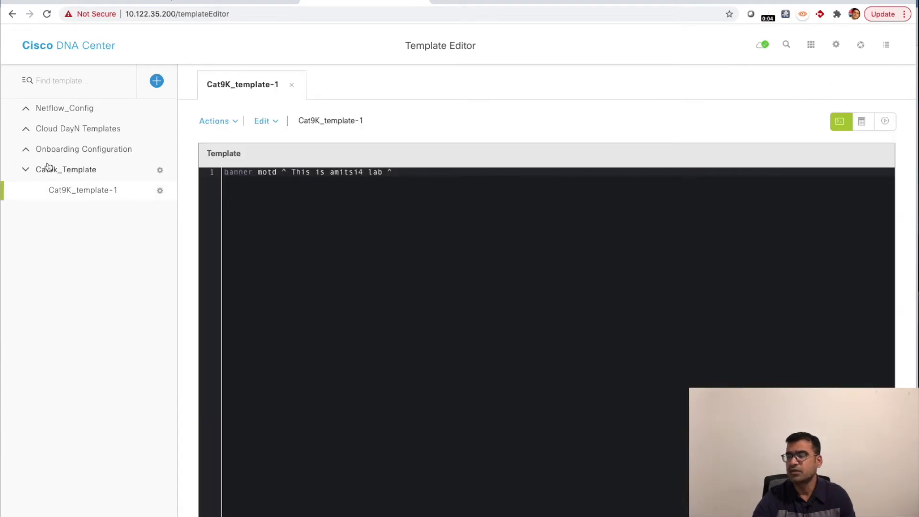
pyautogui.click(160, 191)
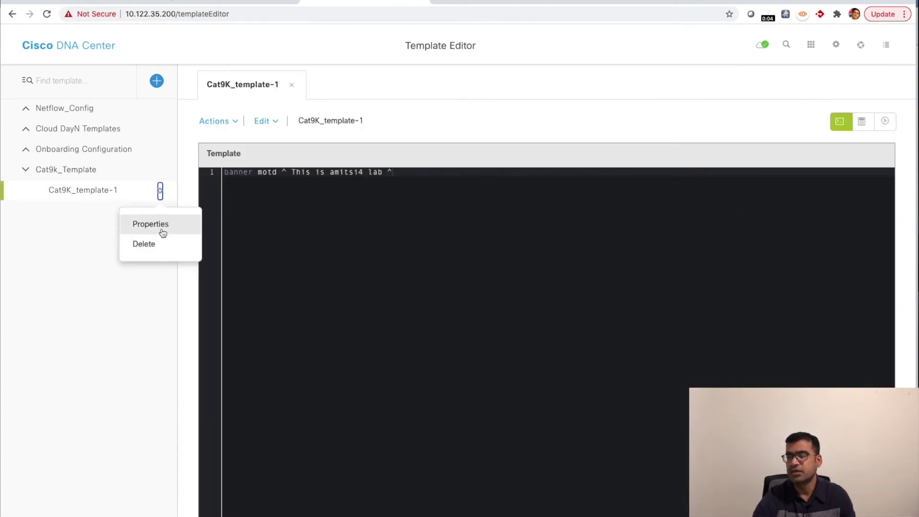
pyautogui.click(165, 230)
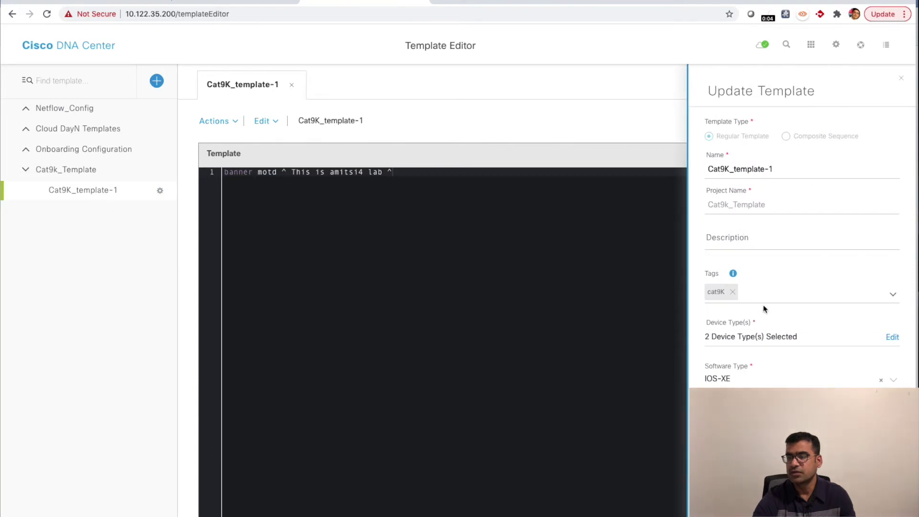
pyautogui.click(771, 298)
pyautogui.write('np')
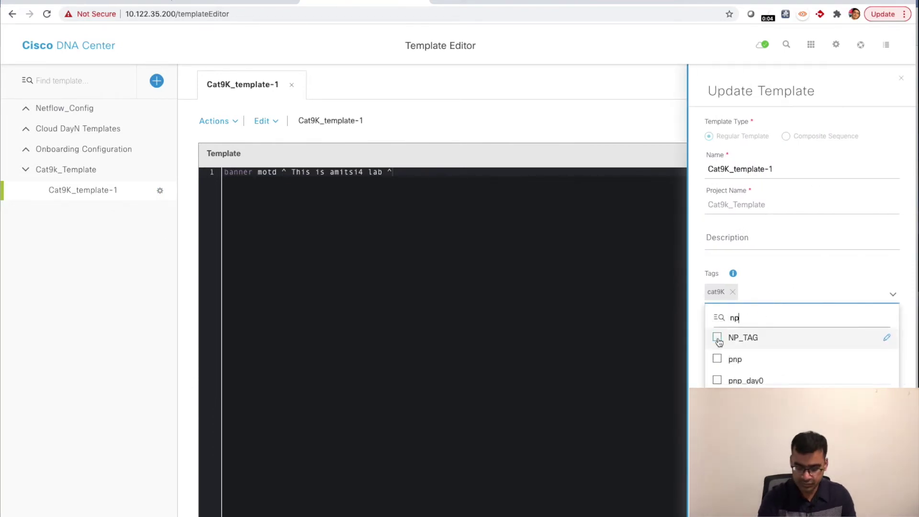
pyautogui.click(717, 337)
pyautogui.click(793, 354)
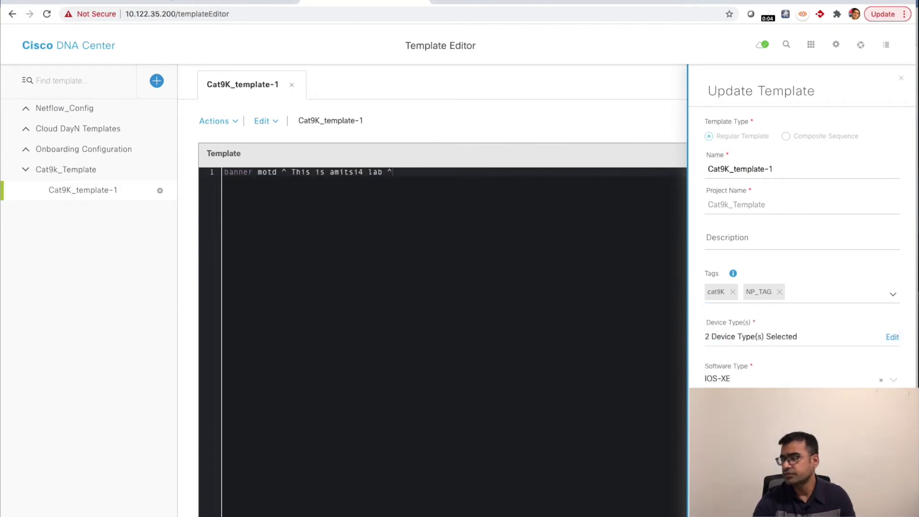
# - Select Cisco 4000 Series routers as device types and save the template update
pyautogui.click(894, 338)
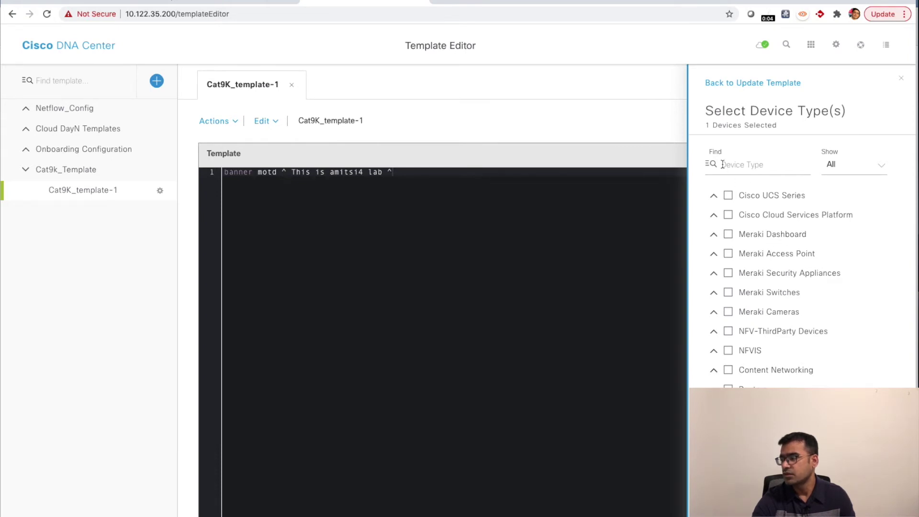
pyautogui.write('router')
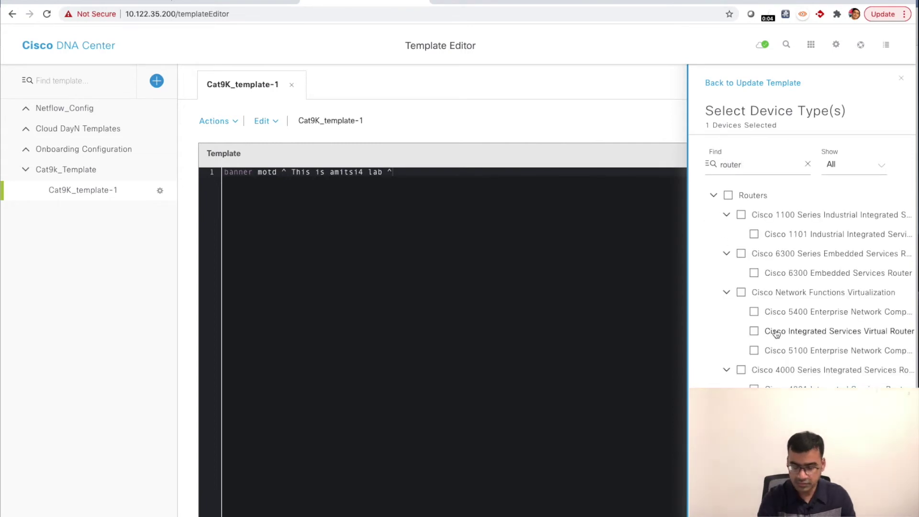
pyautogui.click(742, 371)
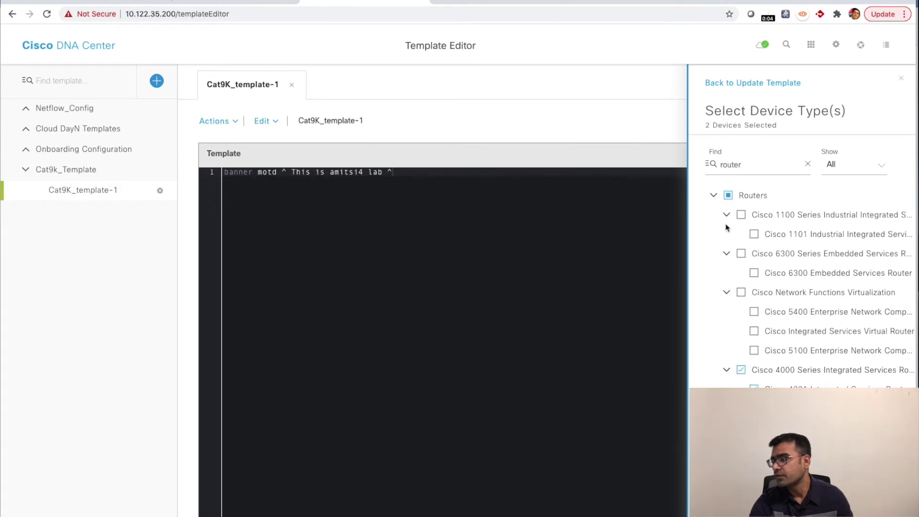
pyautogui.click(714, 195)
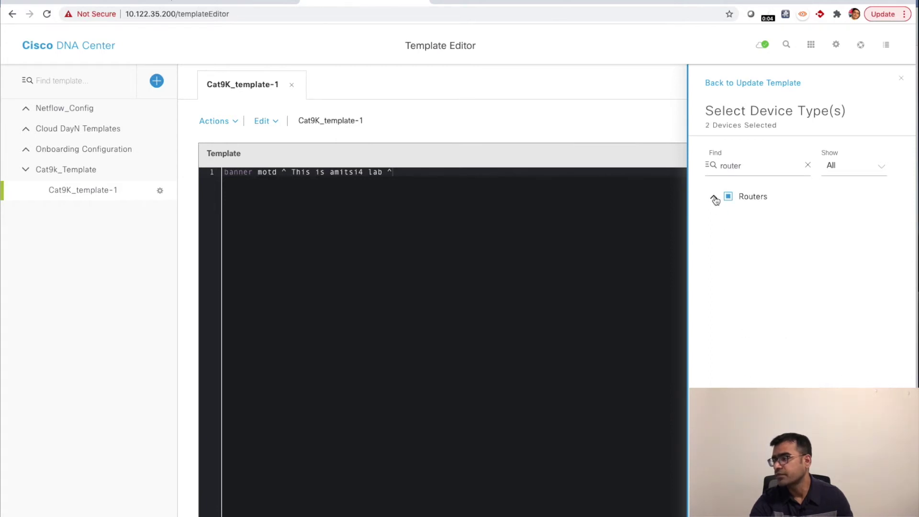
pyautogui.click(725, 86)
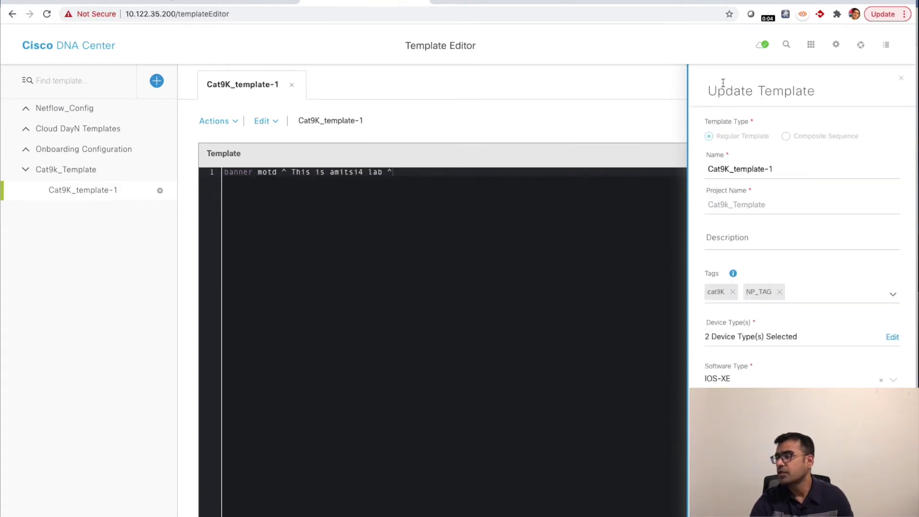
pyautogui.click(893, 337)
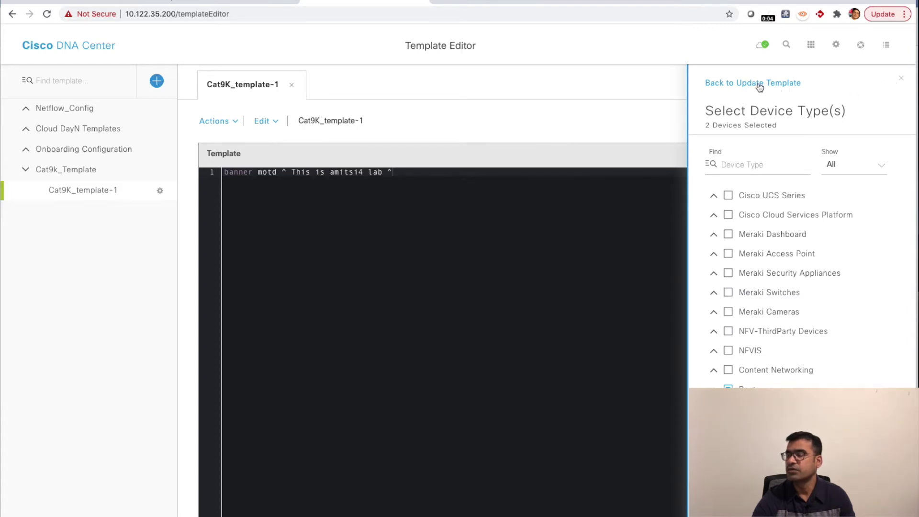
pyautogui.click(759, 84)
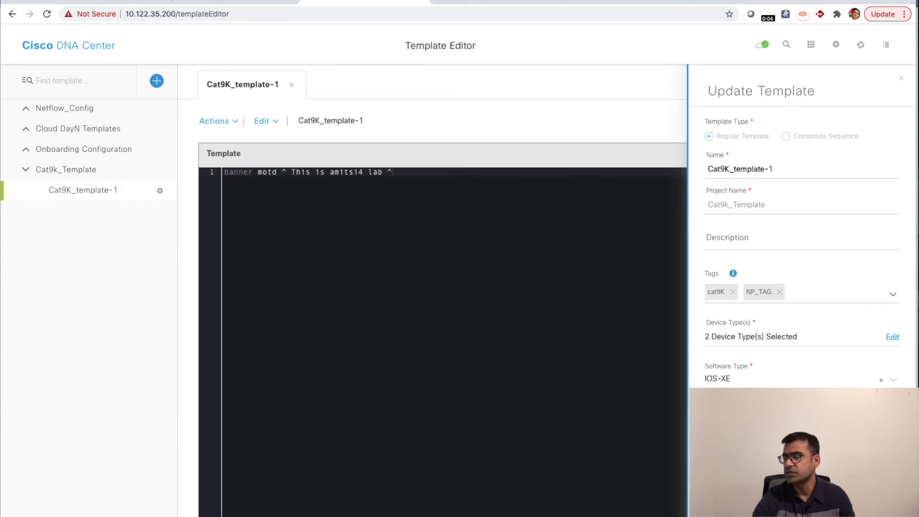
pyautogui.click(881, 498)
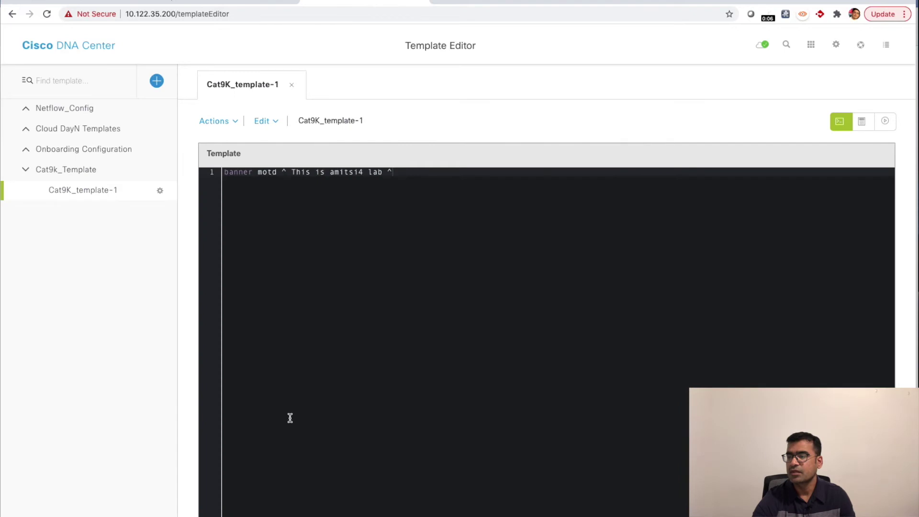
# - Start a new template in the Cat9k_Template project named NP_SNMP
pyautogui.click(160, 190)
pyautogui.click(60, 298)
pyautogui.click(160, 171)
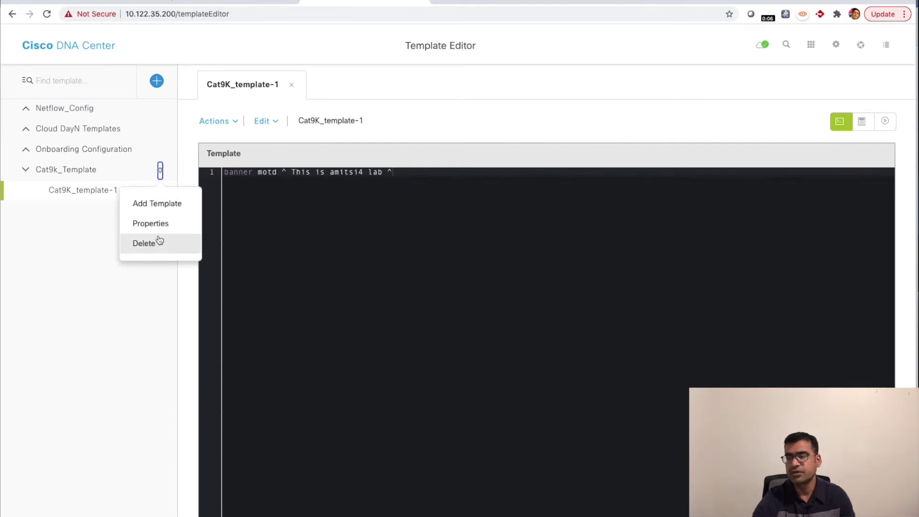
pyautogui.click(177, 205)
pyautogui.click(731, 171)
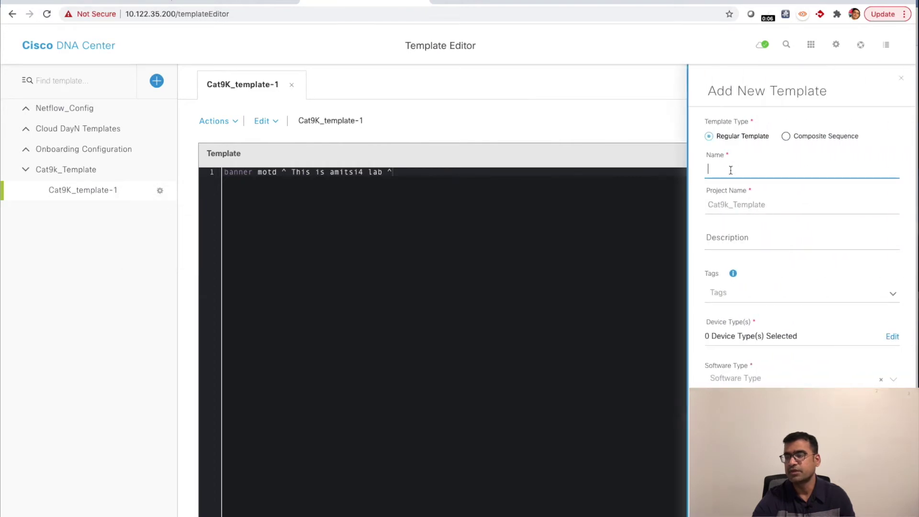
pyautogui.write('NP')
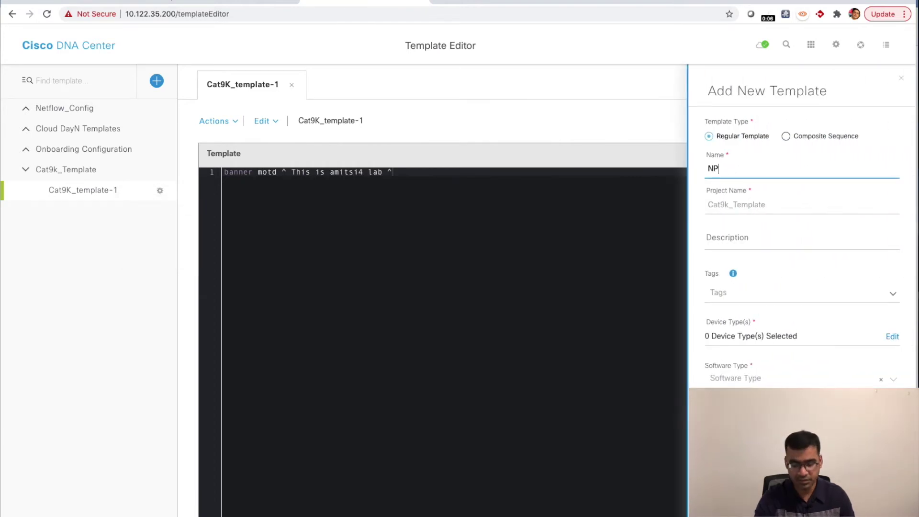
pyautogui.write('_SNMP')
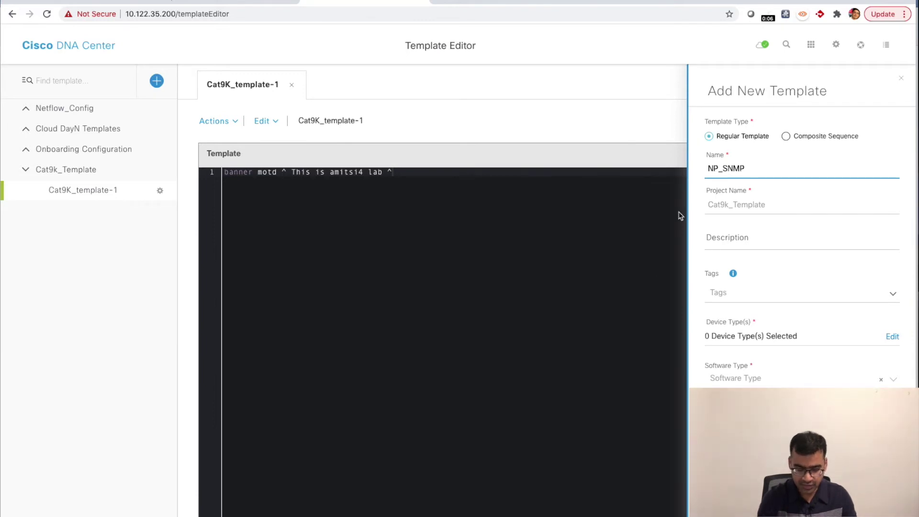
pyautogui.click(748, 210)
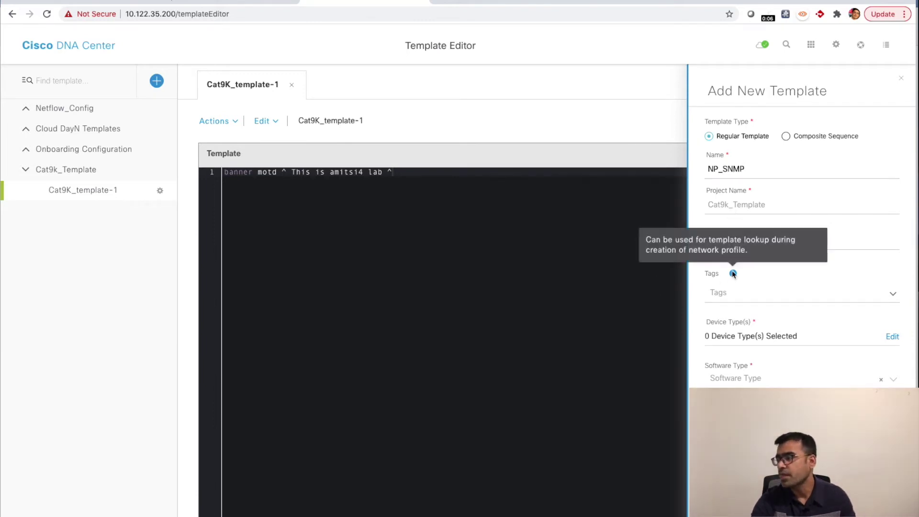
# - Tag the new NP_SNMP template with NP_TAG
pyautogui.click(752, 297)
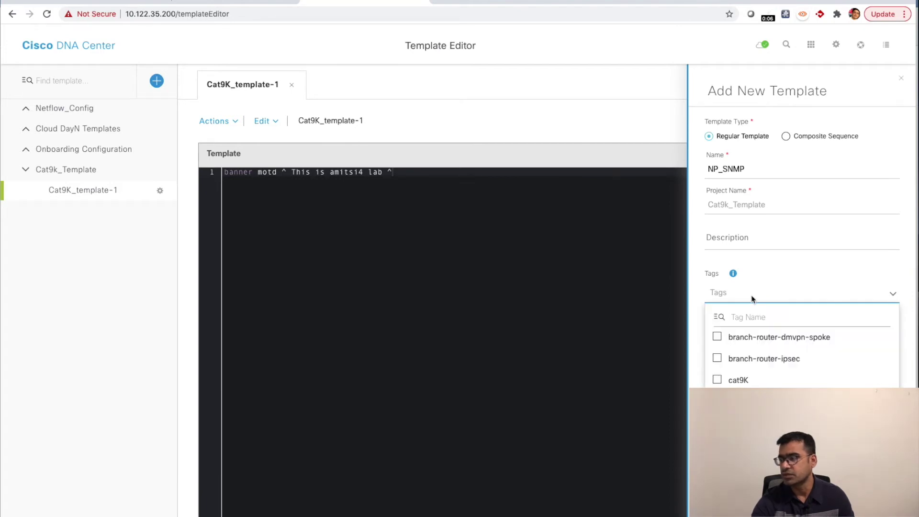
pyautogui.click(728, 314)
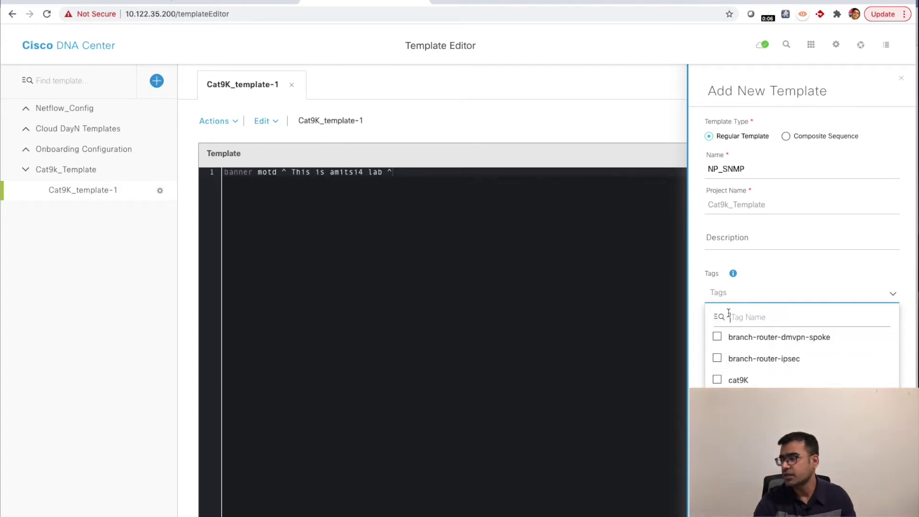
pyautogui.write('NP')
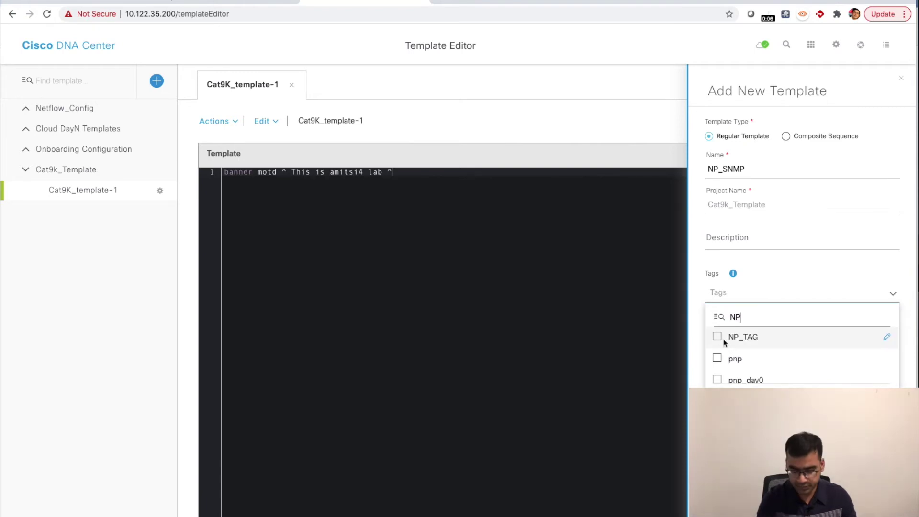
pyautogui.click(724, 341)
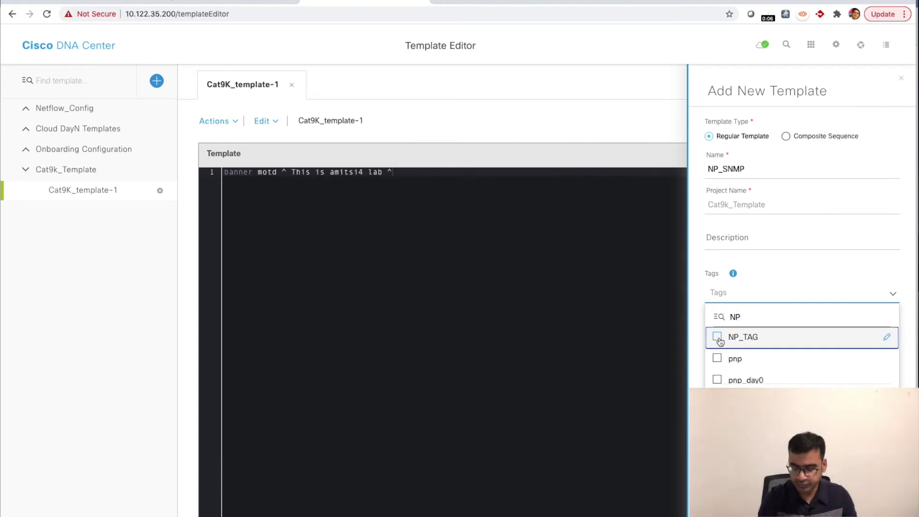
pyautogui.click(825, 274)
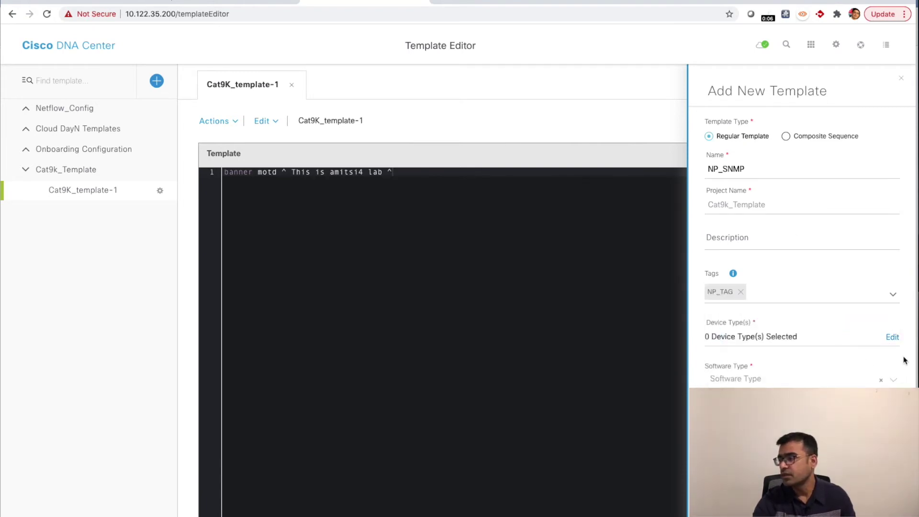
# - Target Switches and Hubs plus Cisco 4000 Series routers on IOS-XE, and create the template
pyautogui.click(894, 339)
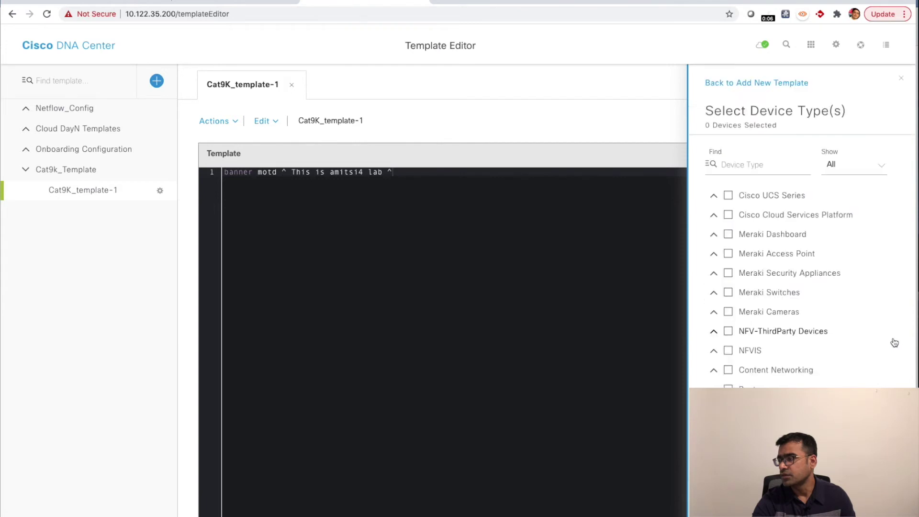
pyautogui.click(752, 163)
pyautogui.write('swi')
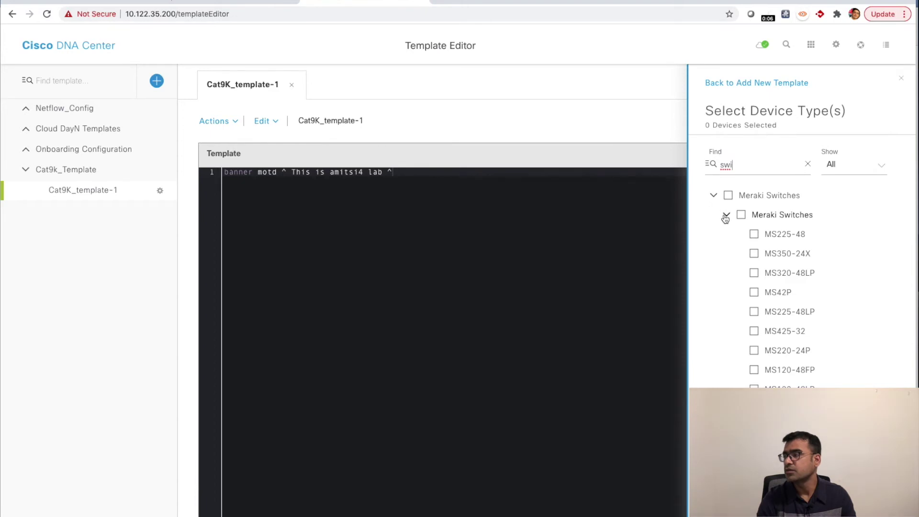
pyautogui.click(726, 216)
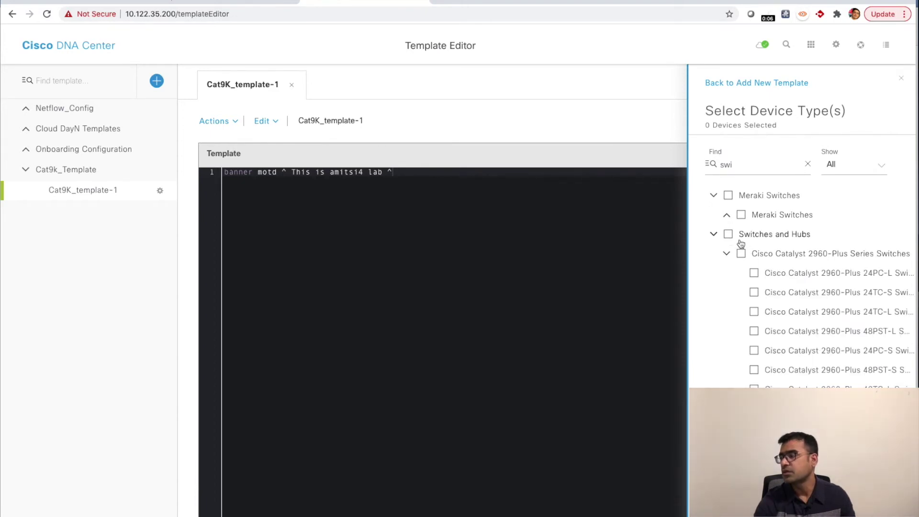
pyautogui.click(728, 234)
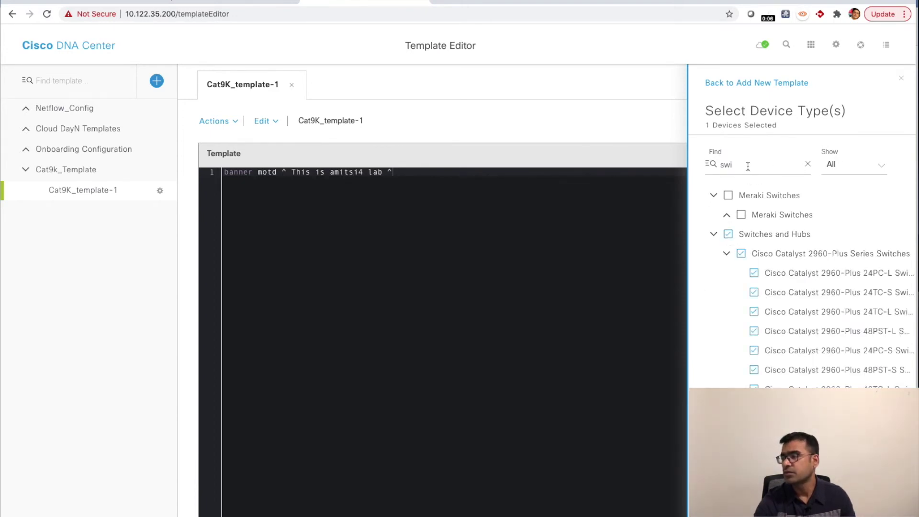
pyautogui.press('BackSpace')
pyautogui.press('BackSpace')
pyautogui.write('router')
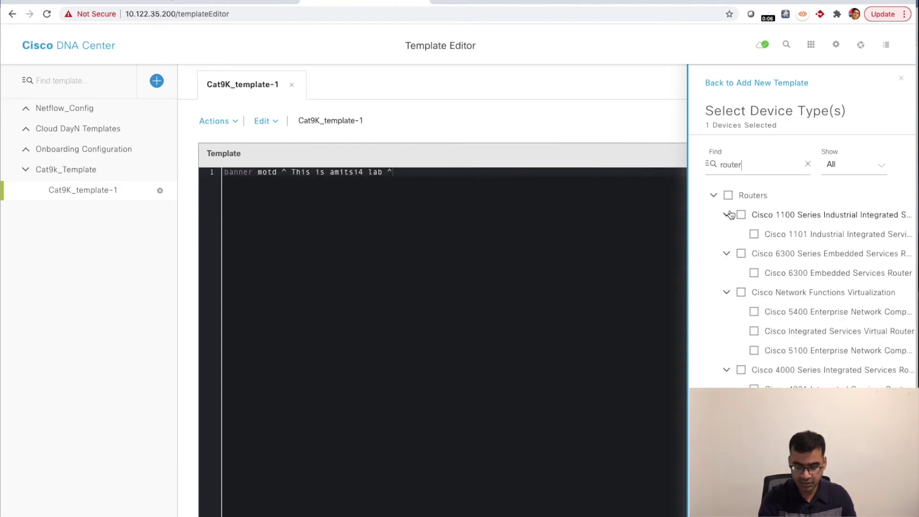
pyautogui.click(740, 371)
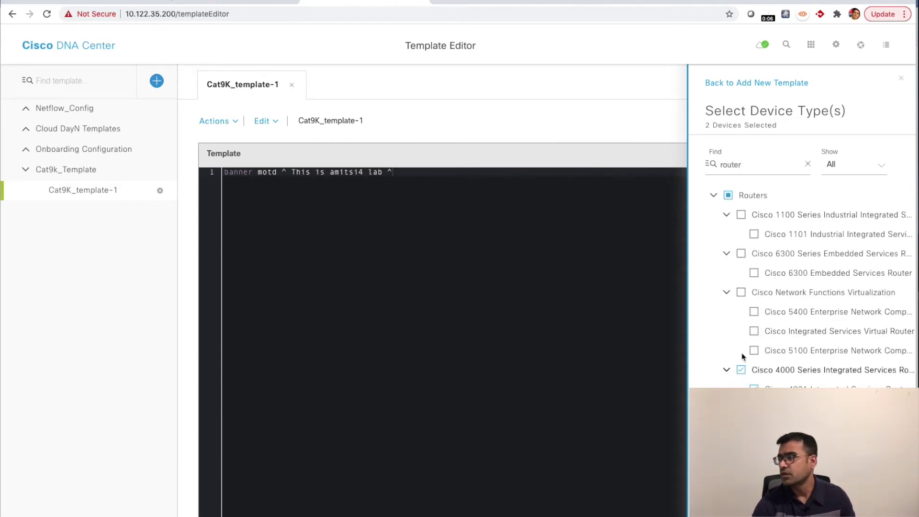
pyautogui.click(763, 84)
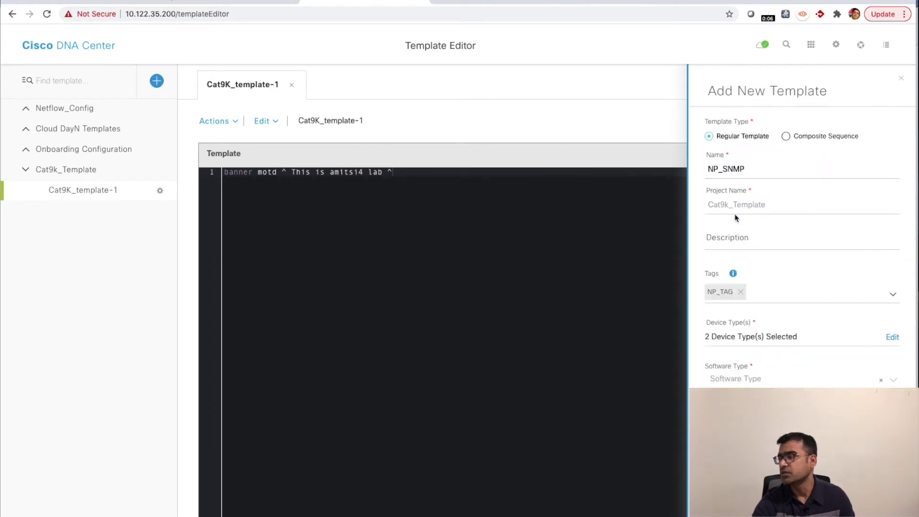
pyautogui.press('Return')
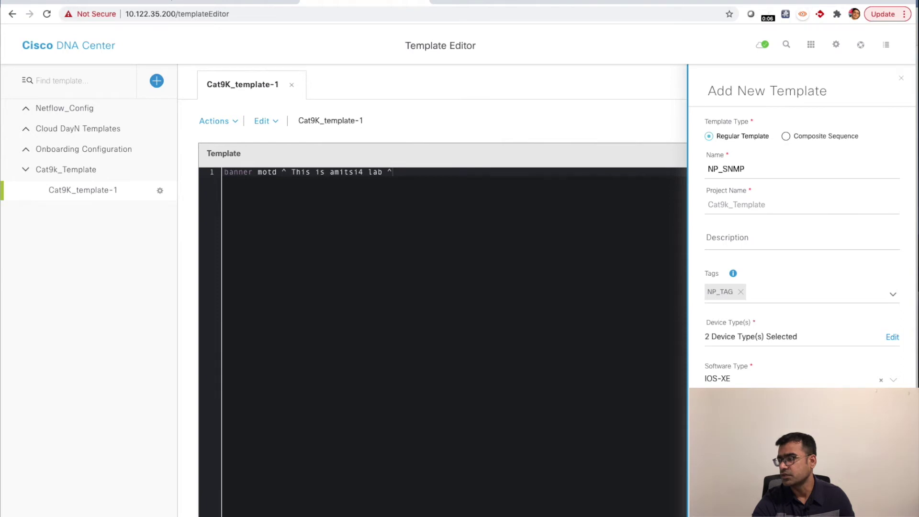
pyautogui.click(886, 500)
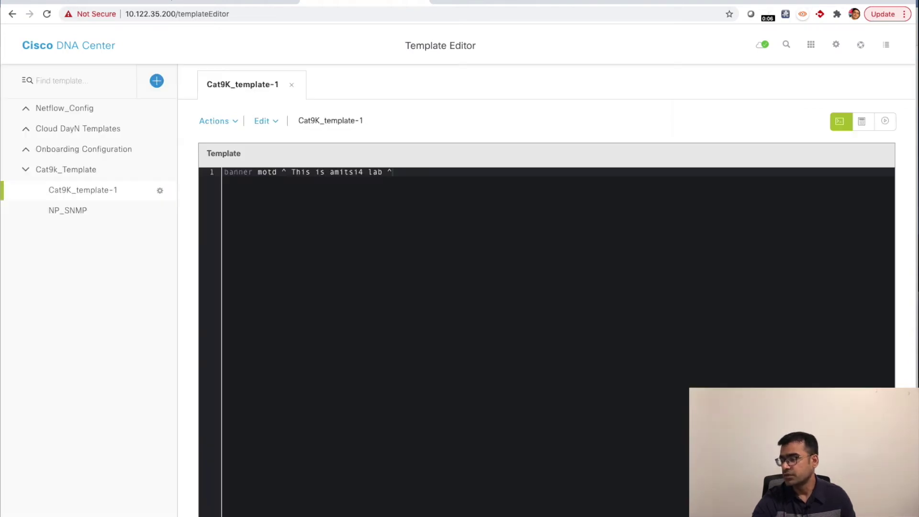
# - Paste the RO and RW snmp-server community lines into NP_SNMP and save it
pyautogui.click(82, 215)
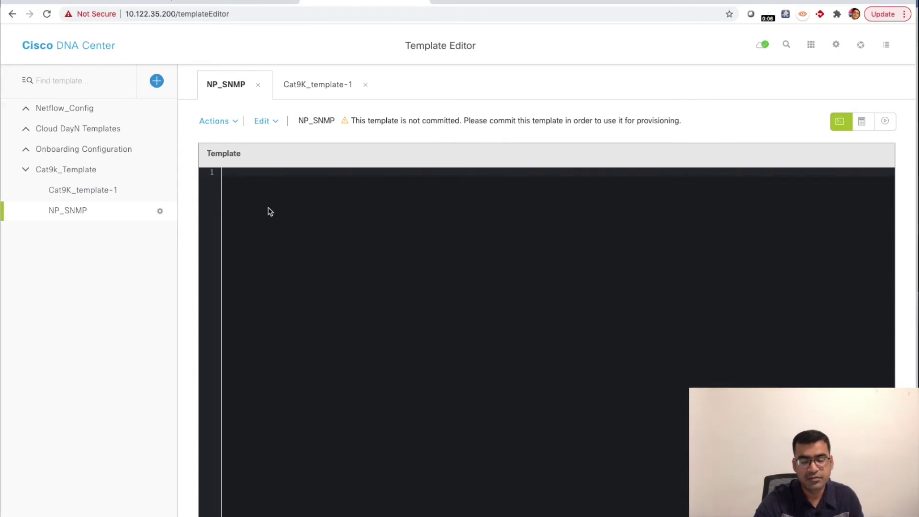
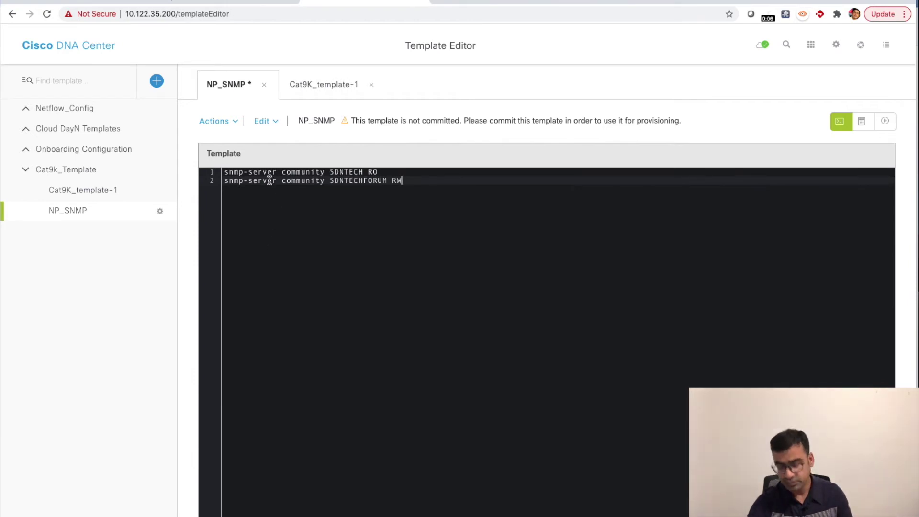
pyautogui.click(237, 123)
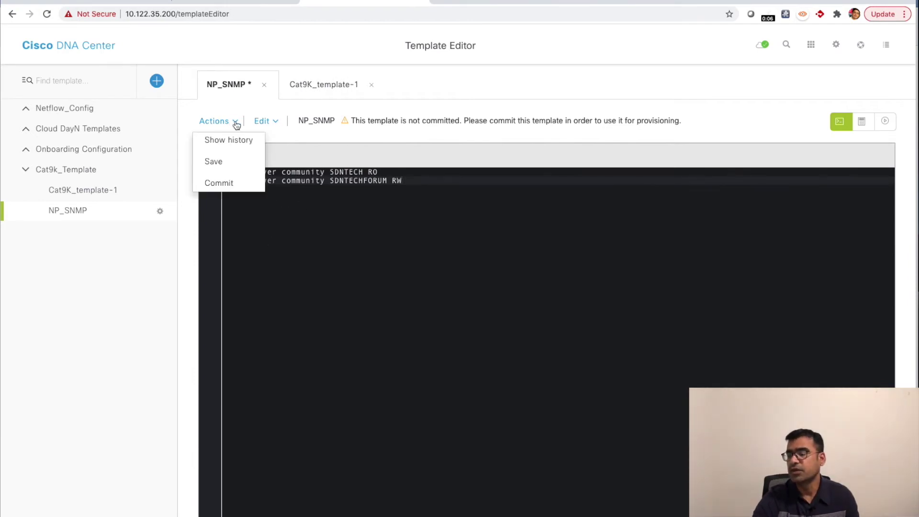
pyautogui.click(214, 162)
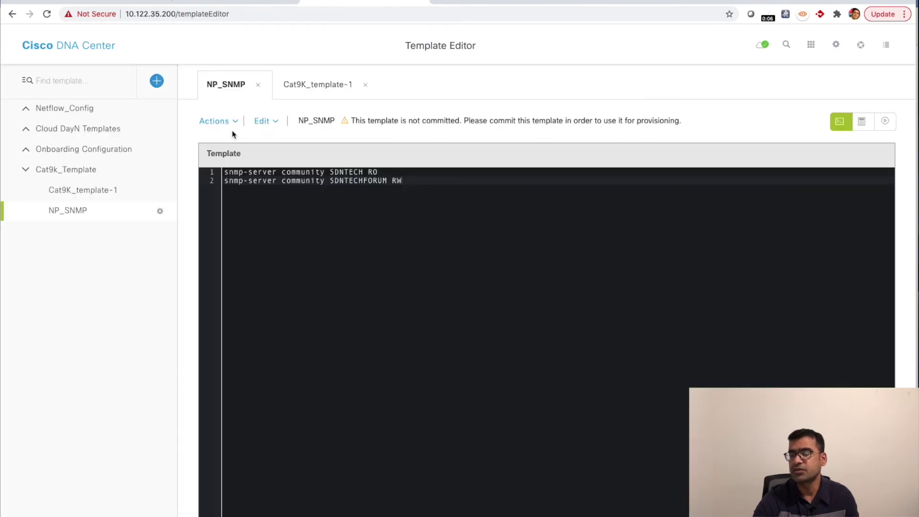
# - Commit NP_SNMP with the note 'quick comit'
pyautogui.click(235, 123)
pyautogui.click(218, 184)
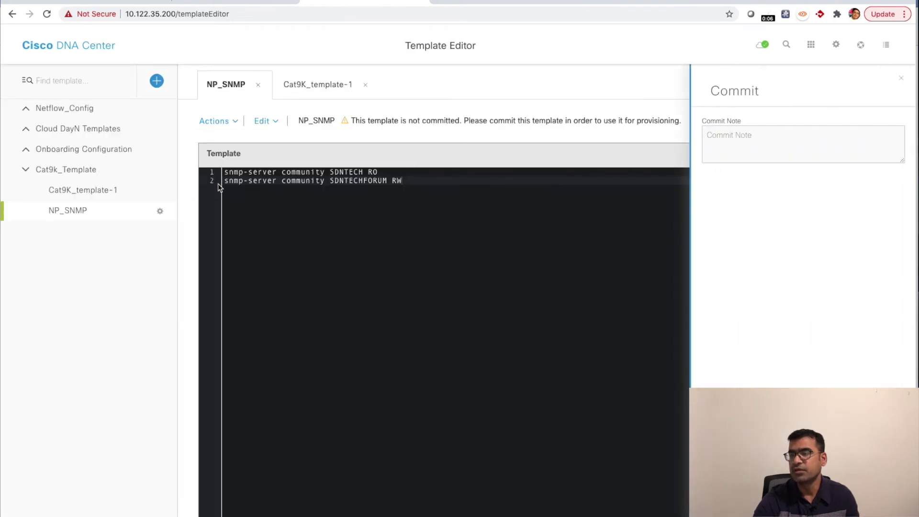
pyautogui.click(737, 136)
pyautogui.write('quick comit')
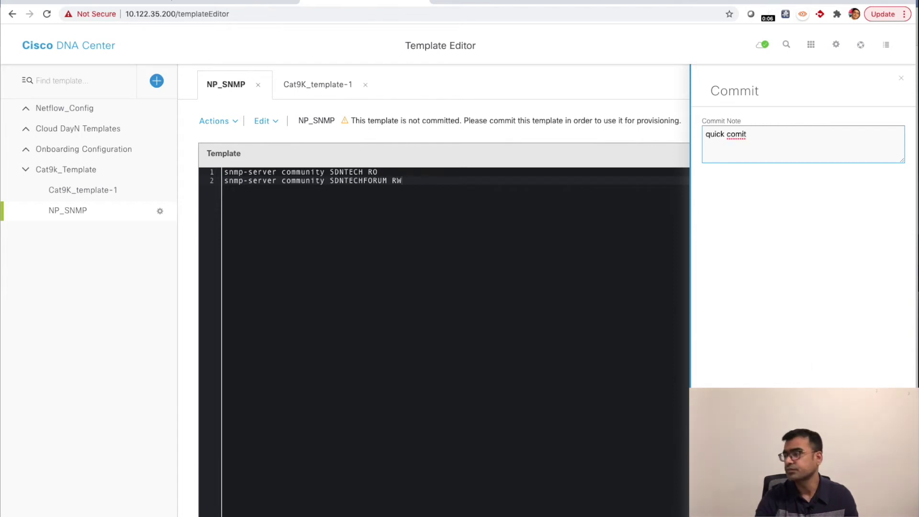
pyautogui.click(876, 500)
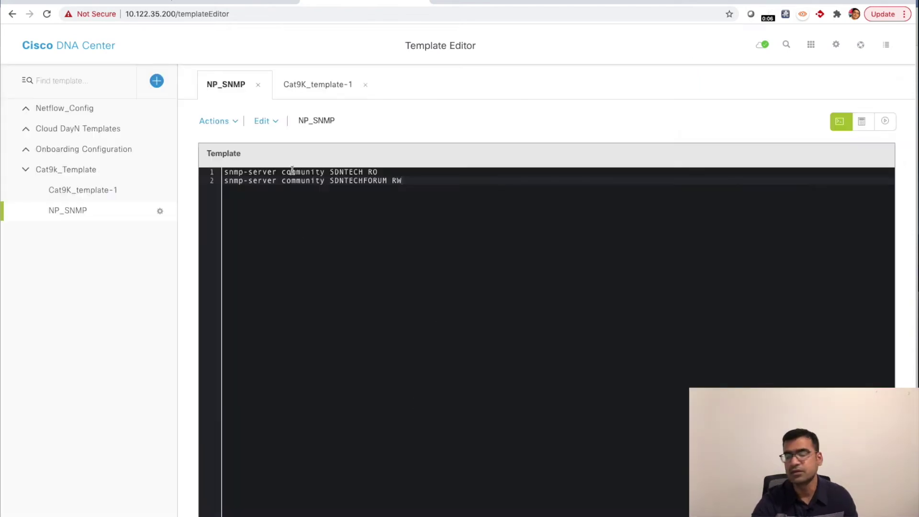
# - Start a new composite sequence template named NP_Template in Cat9k_Template
pyautogui.click(91, 191)
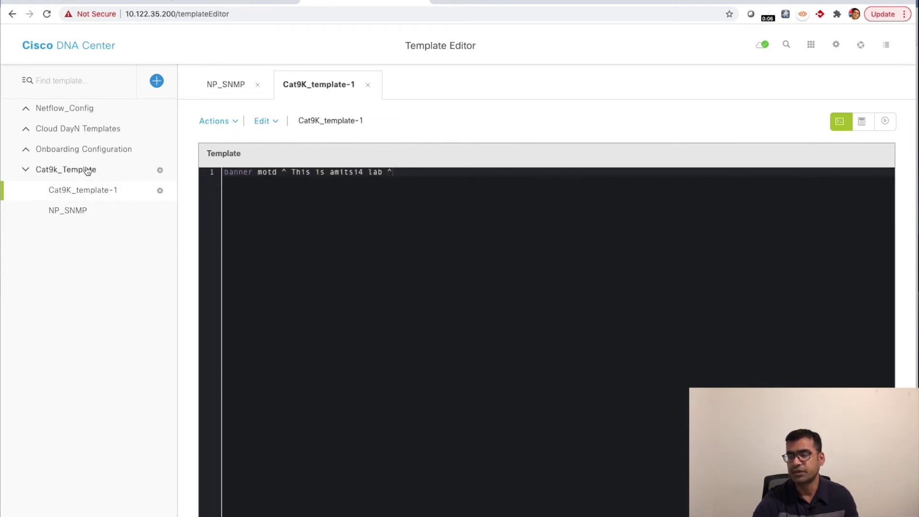
pyautogui.click(159, 171)
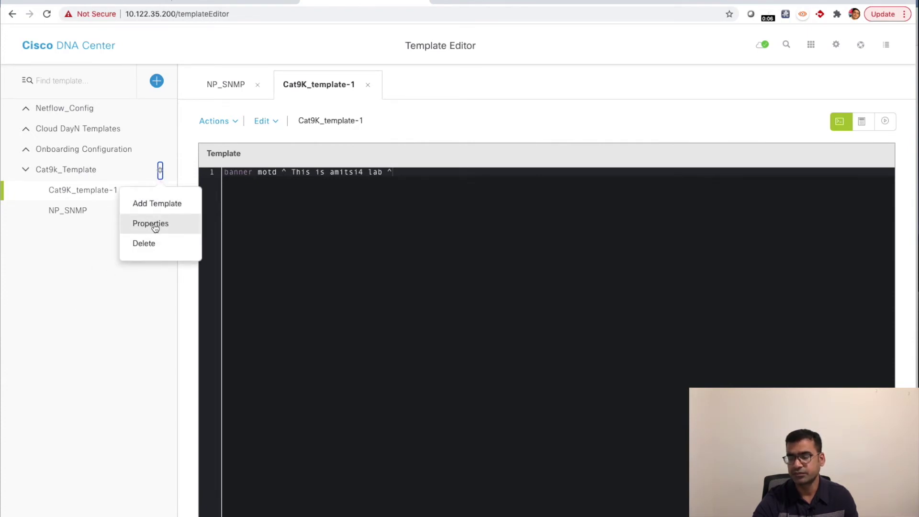
pyautogui.click(152, 208)
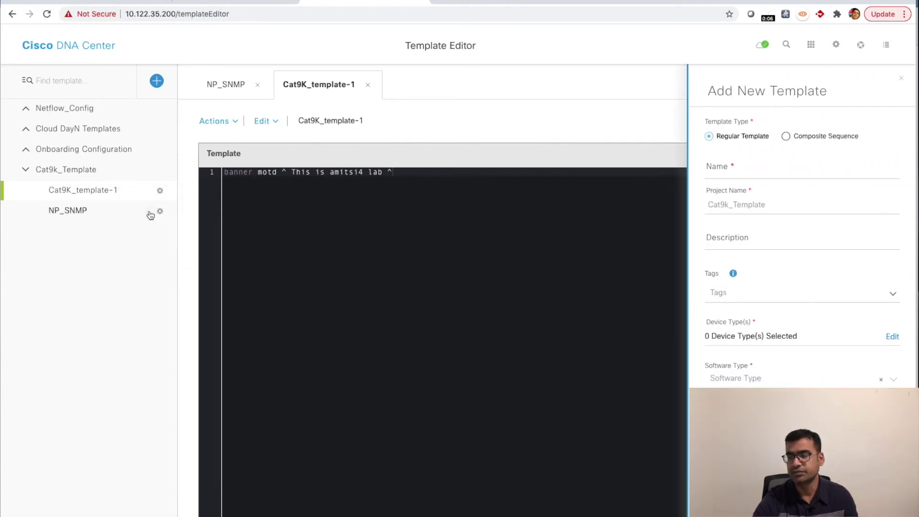
pyautogui.click(787, 137)
pyautogui.click(740, 168)
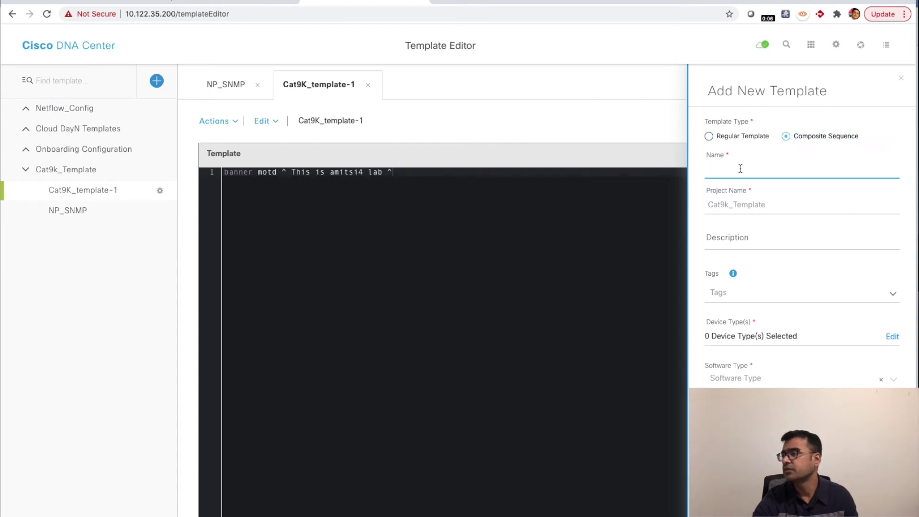
pyautogui.write('NP')
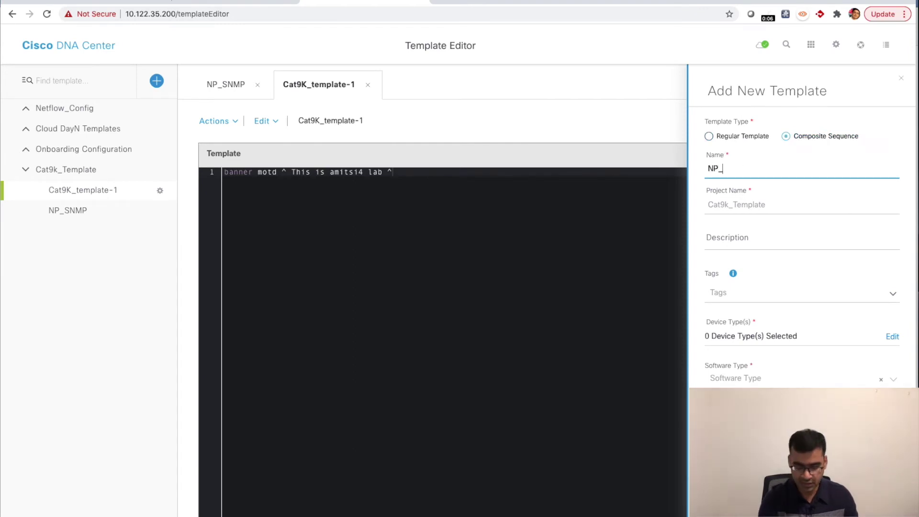
pyautogui.write('_Template')
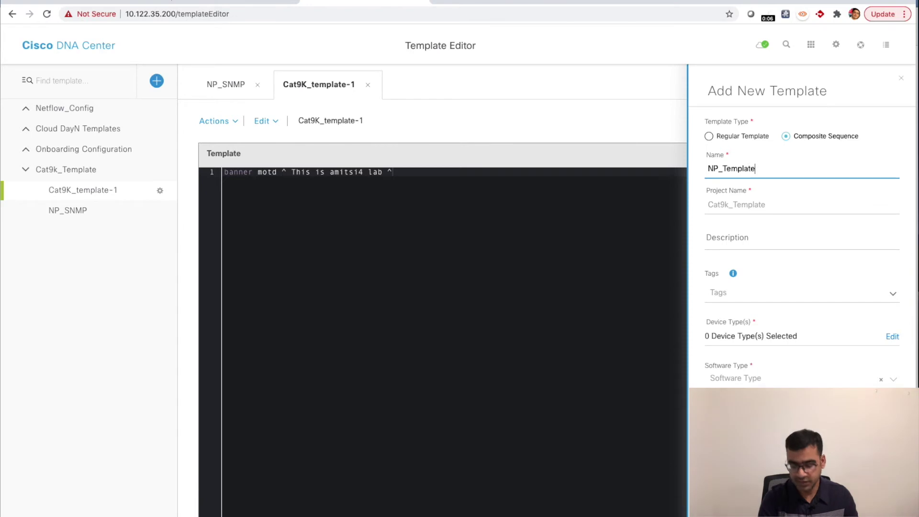
# - Tag NP_Template with NP_TAG
pyautogui.click(728, 295)
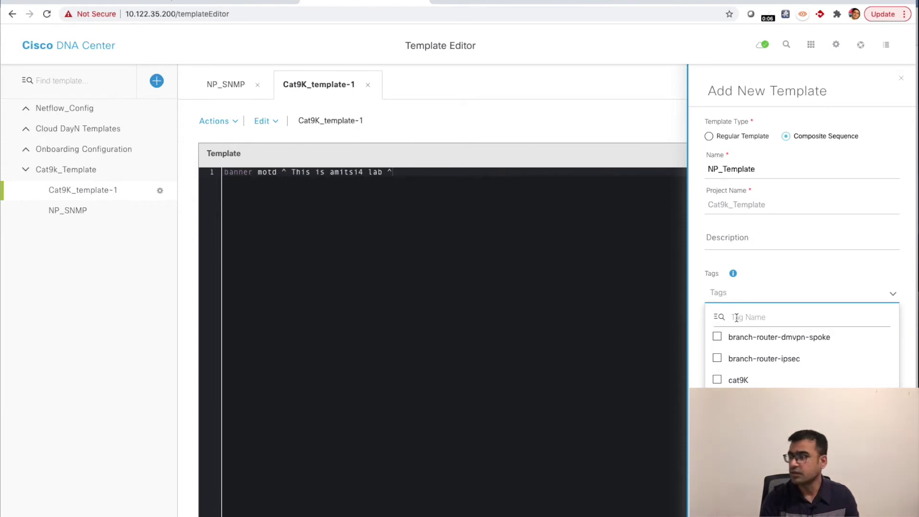
pyautogui.click(735, 317)
pyautogui.write('NP')
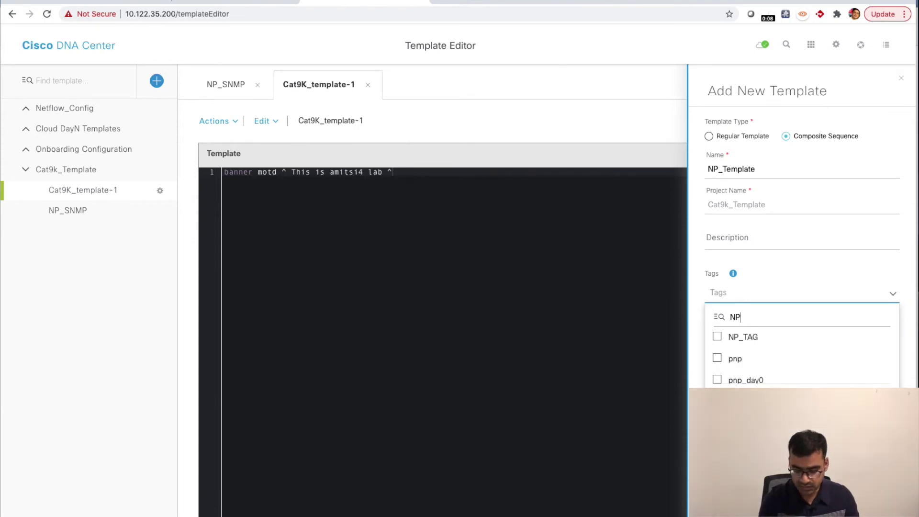
pyautogui.click(718, 337)
pyautogui.click(856, 267)
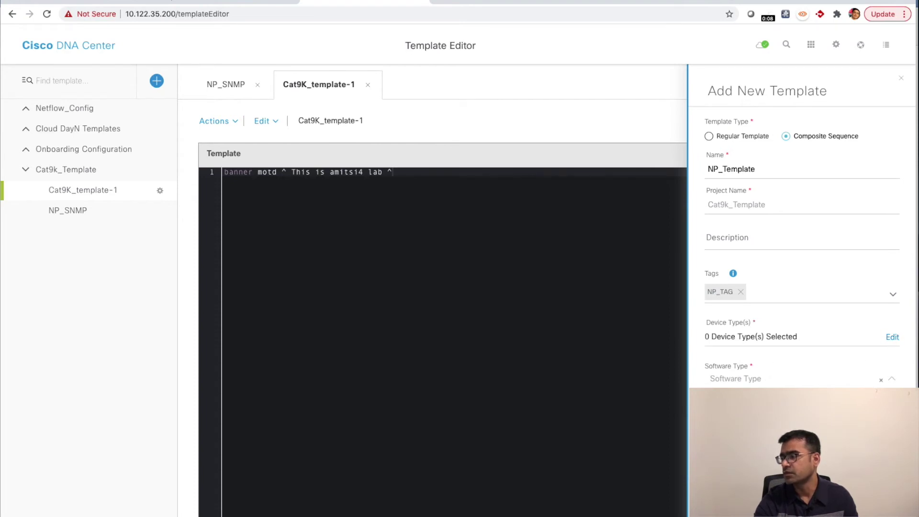
# - Select all Switches and Hubs device types for NP_Template
pyautogui.click(893, 338)
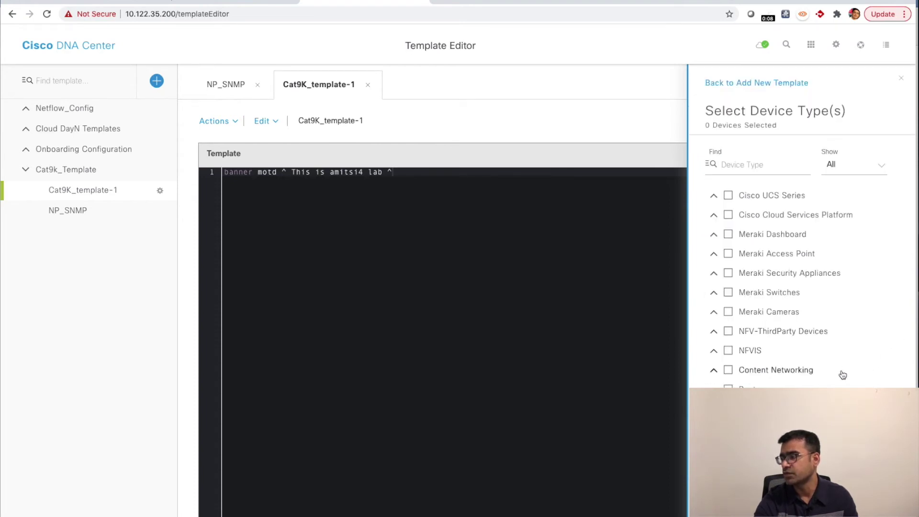
pyautogui.click(748, 166)
pyautogui.write('swi')
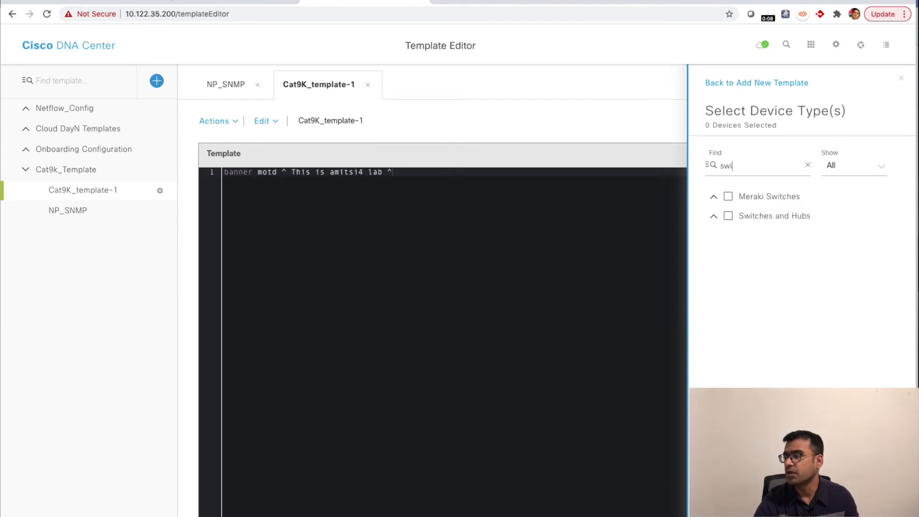
pyautogui.click(726, 216)
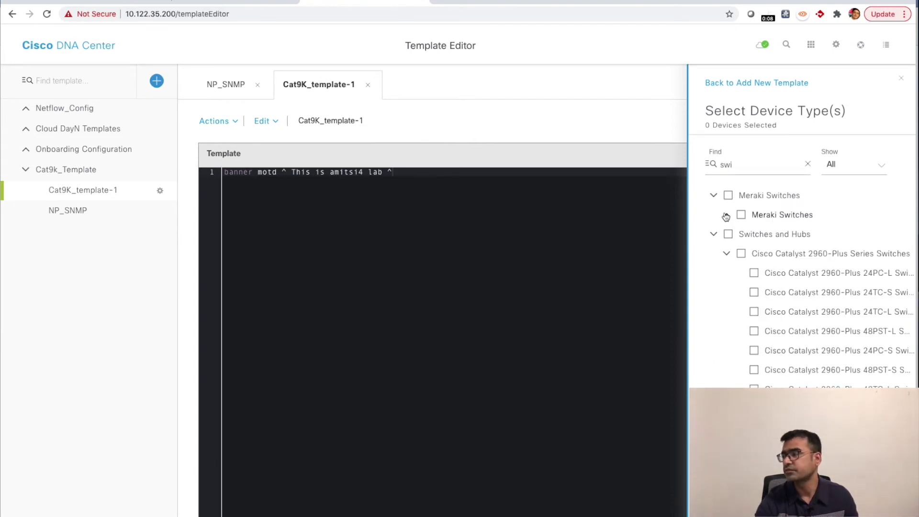
pyautogui.click(728, 234)
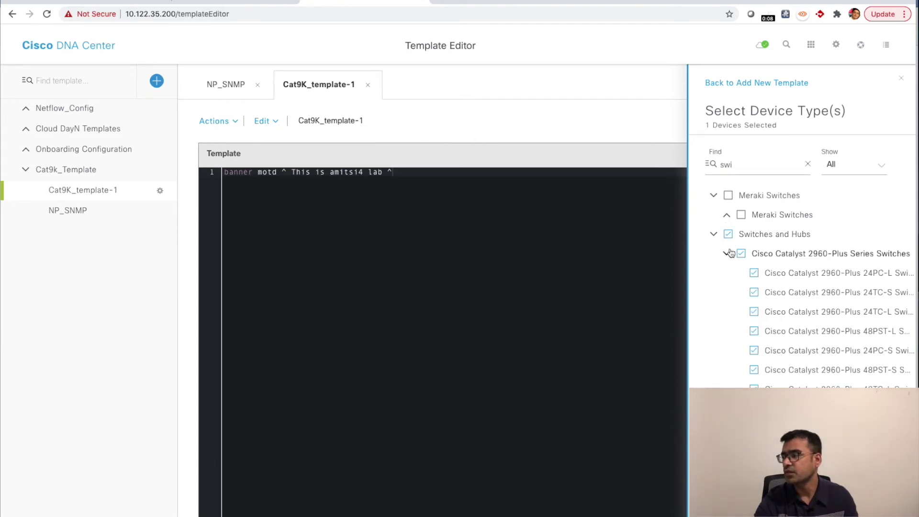
pyautogui.click(748, 85)
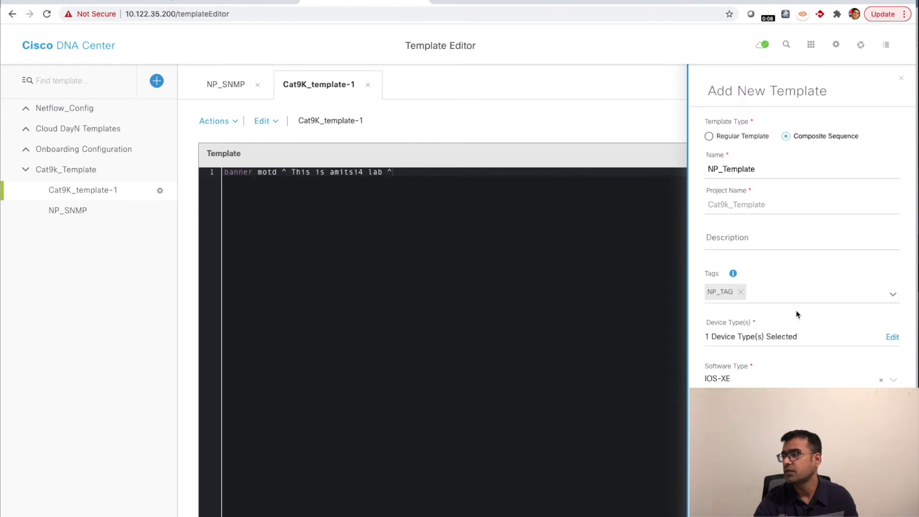
# - Add all router device types and create the NP_Template composite template
pyautogui.click(892, 337)
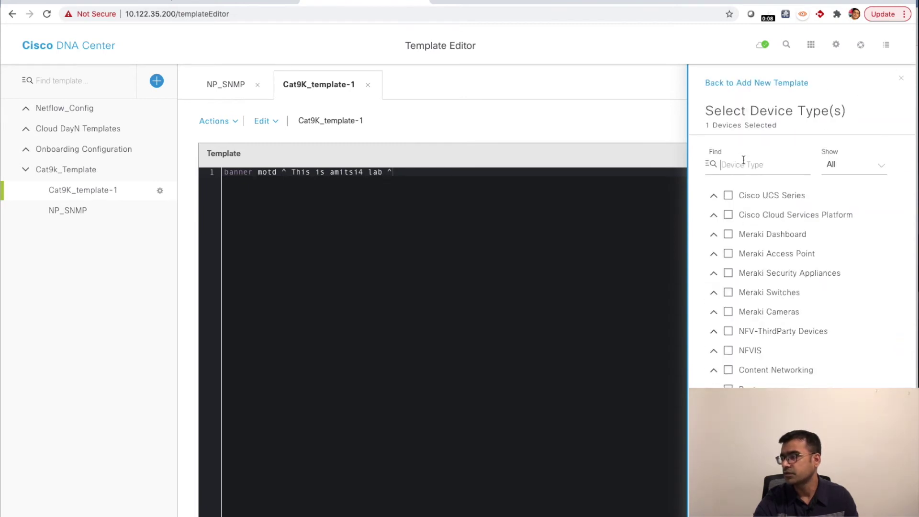
pyautogui.click(743, 162)
pyautogui.write('rouyte')
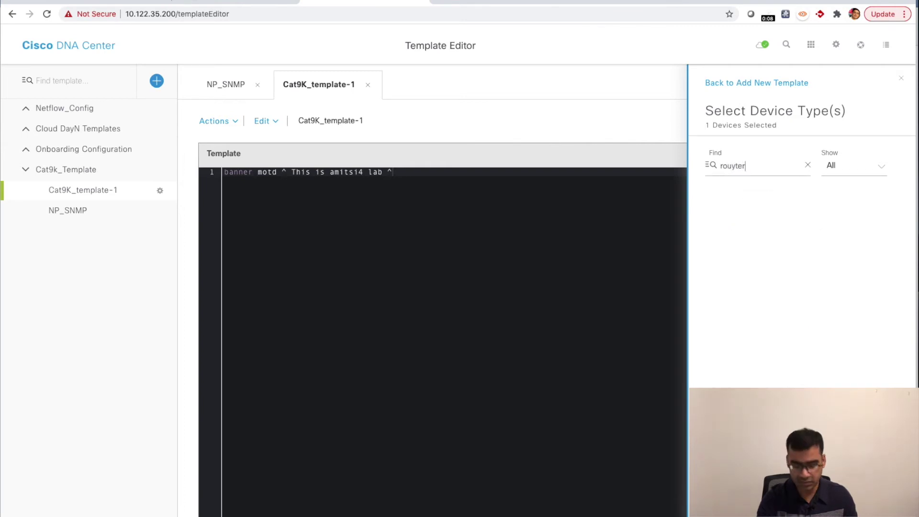
pyautogui.write('r')
pyautogui.press('BackSpace')
pyautogui.press('BackSpace')
pyautogui.press('BackSpace')
pyautogui.press('BackSpace')
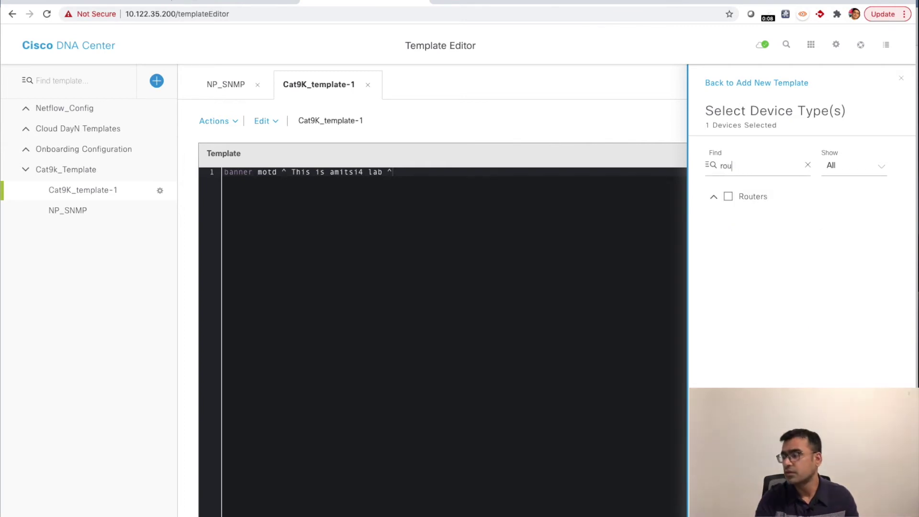
pyautogui.click(729, 195)
pyautogui.click(724, 82)
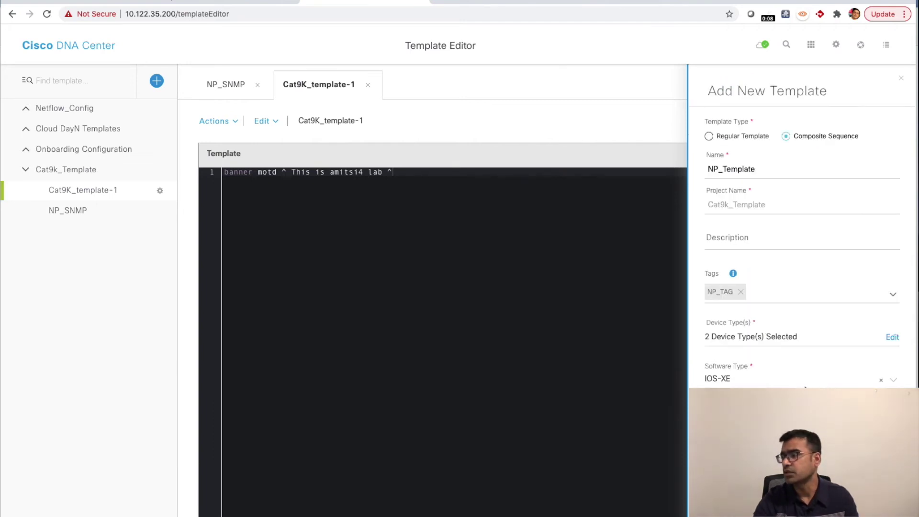
pyautogui.click(883, 498)
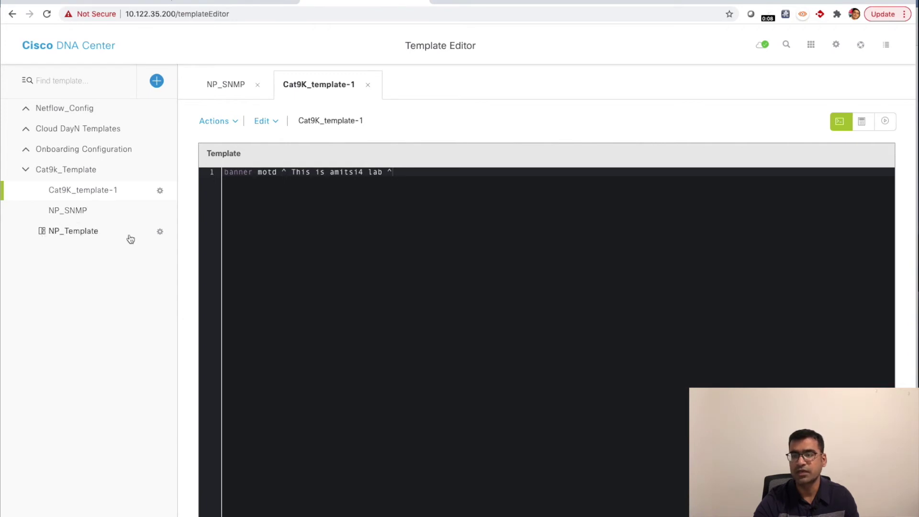
# - Open NP_Template and set the template tree view to All
pyautogui.click(95, 235)
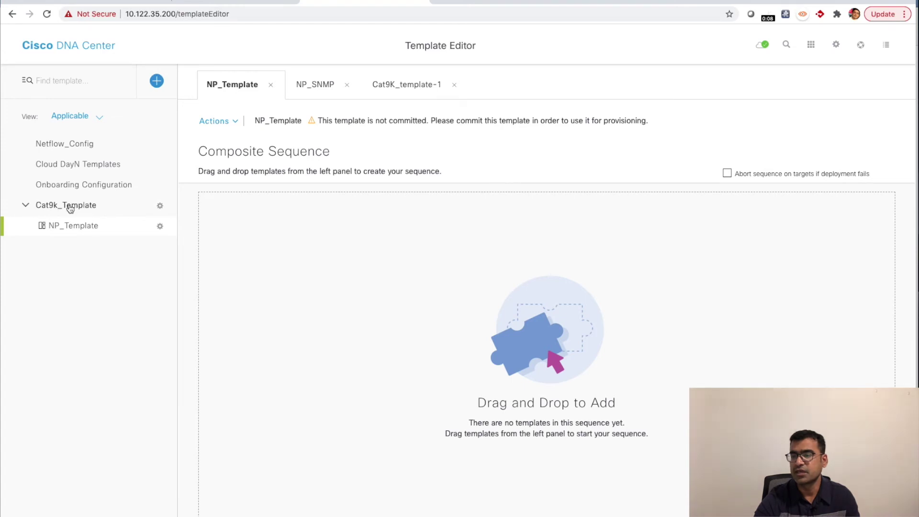
pyautogui.click(29, 208)
pyautogui.click(29, 207)
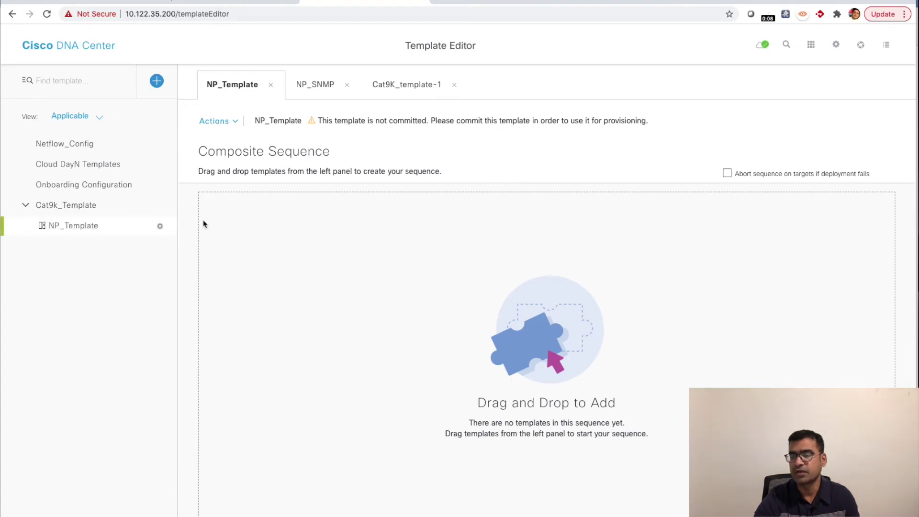
pyautogui.click(100, 117)
pyautogui.click(60, 154)
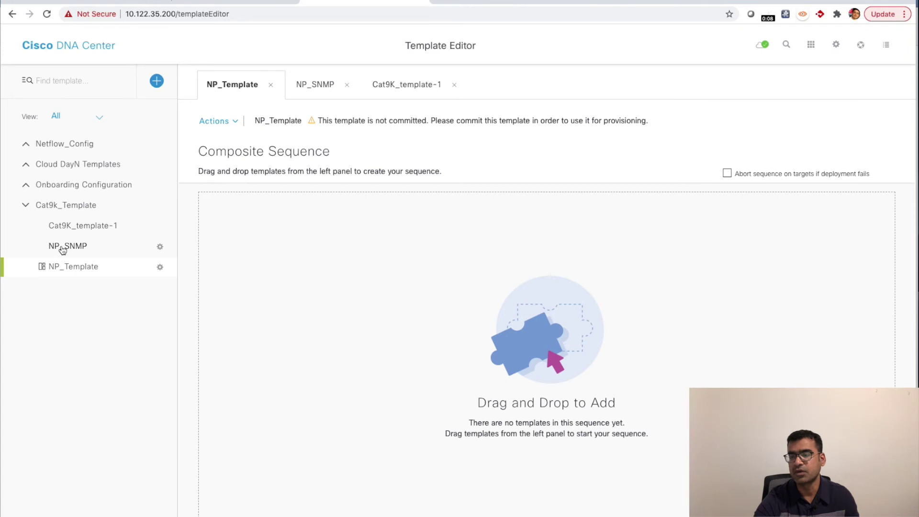
# - Try dragging Cat9K_template-1 and NP_SNMP into the sequence, then review Cat9K_template-1's properties
pyautogui.moveTo(76, 227); pyautogui.dragTo(361, 255)
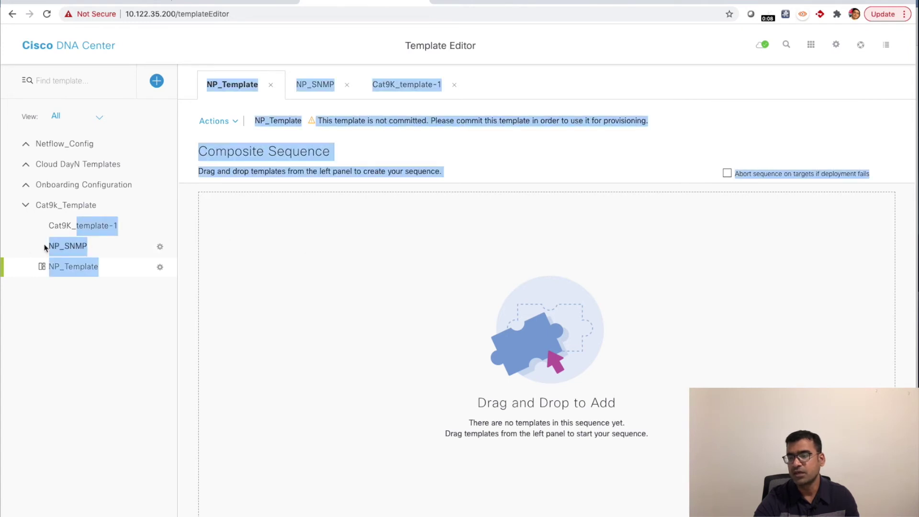
pyautogui.click(56, 373)
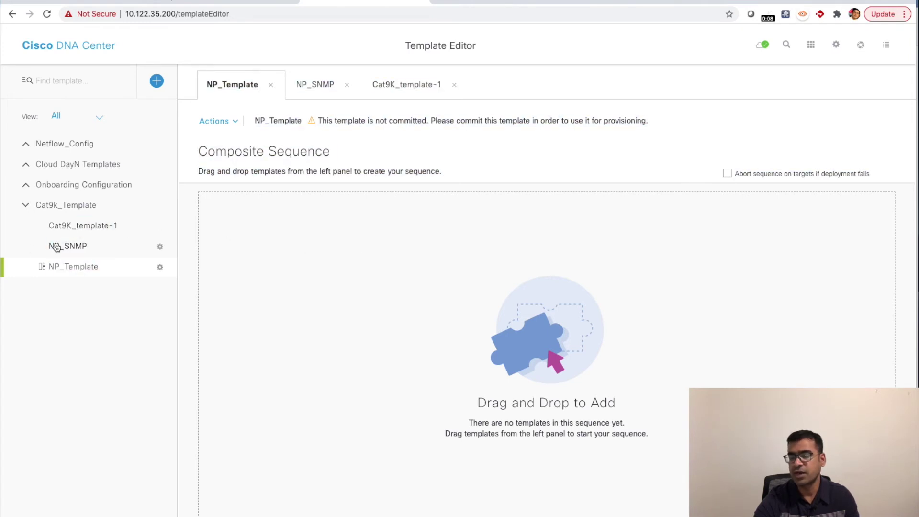
pyautogui.moveTo(56, 247); pyautogui.dragTo(326, 276)
pyautogui.click(61, 374)
pyautogui.click(160, 226)
pyautogui.click(150, 260)
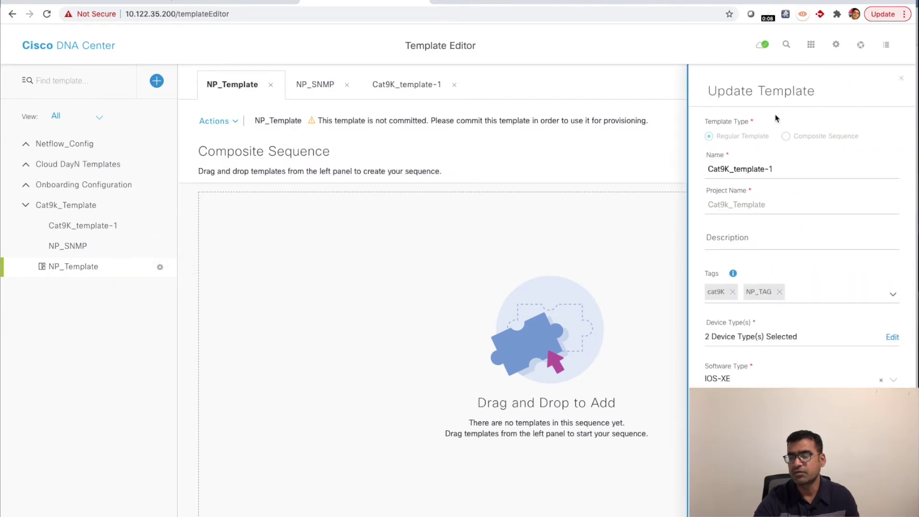
pyautogui.click(902, 79)
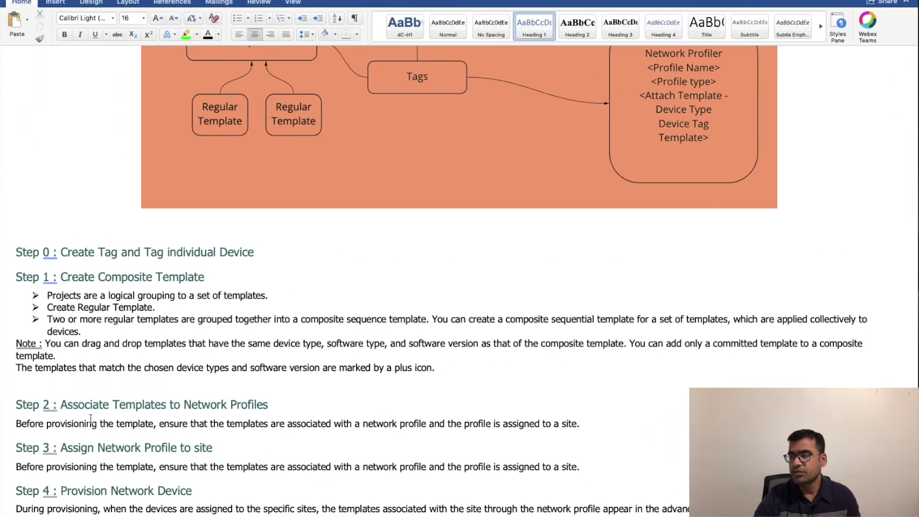
pyautogui.moveTo(16, 367); pyautogui.dragTo(330, 369)
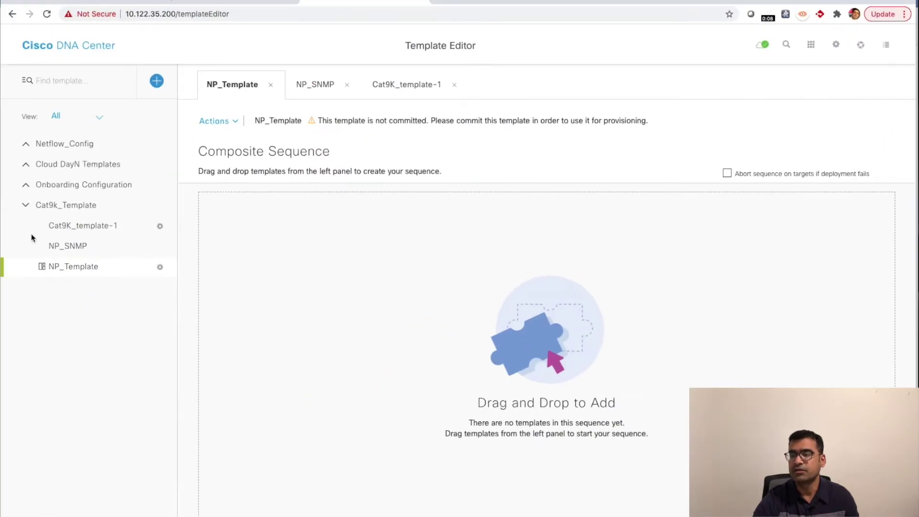
# - Remove Routers from NP_Template's device types in its Properties and update the template
pyautogui.click(161, 269)
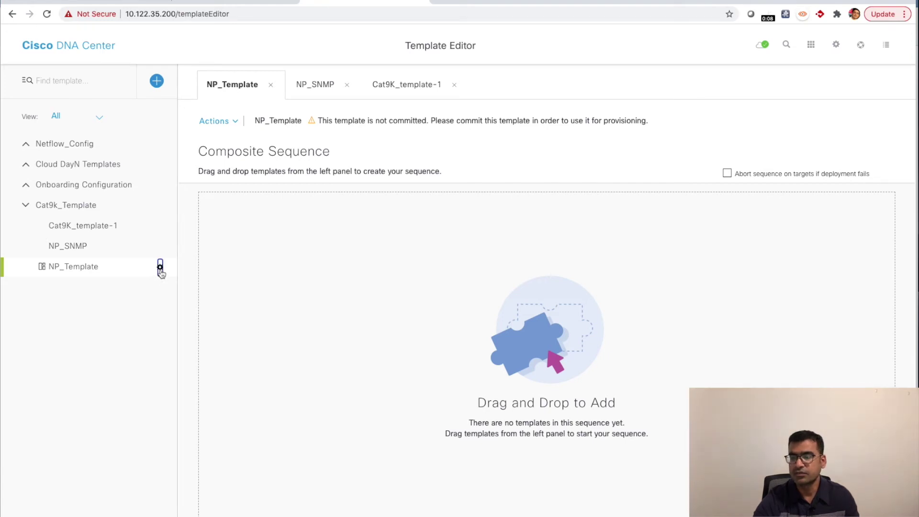
pyautogui.click(164, 301)
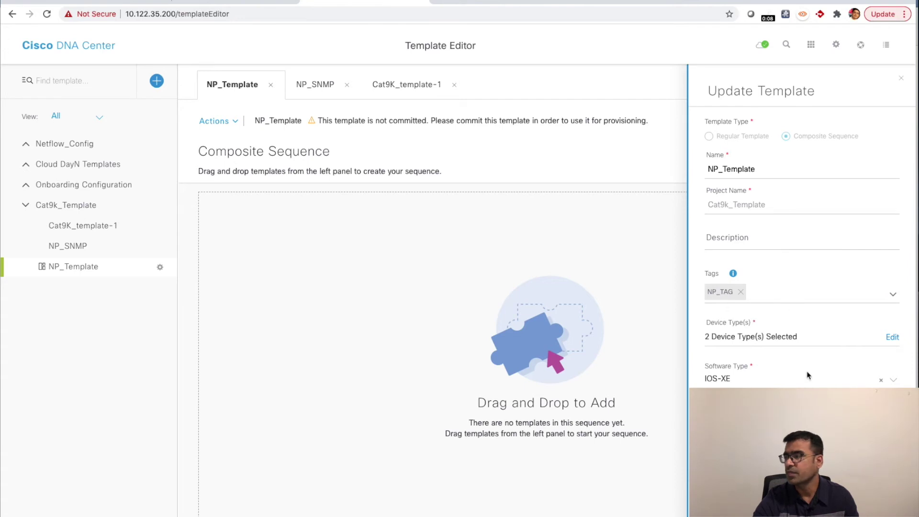
pyautogui.click(893, 339)
pyautogui.scroll(-3, 852, 343)
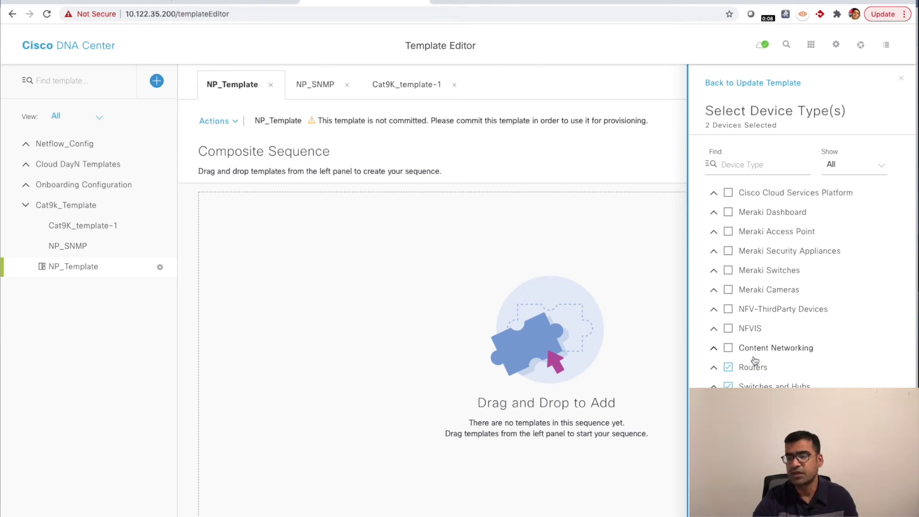
pyautogui.click(713, 367)
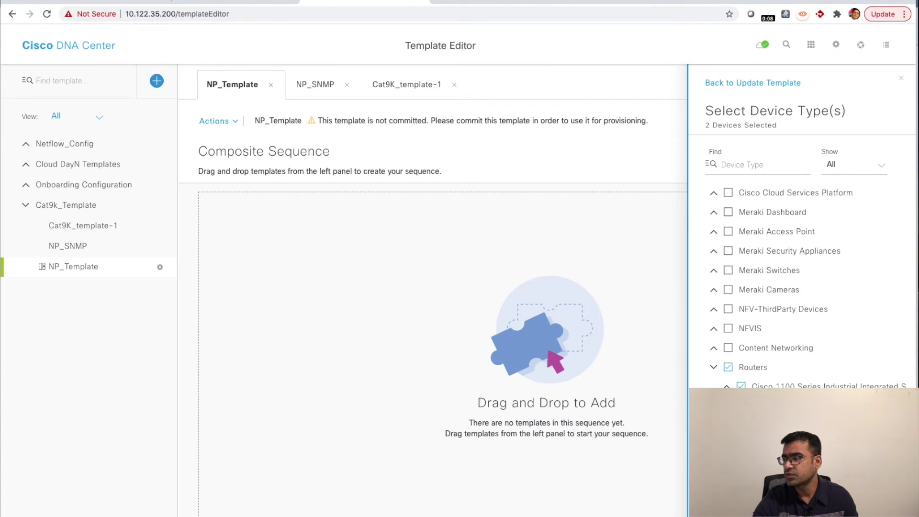
pyautogui.click(728, 367)
pyautogui.scroll(-1, 728, 367)
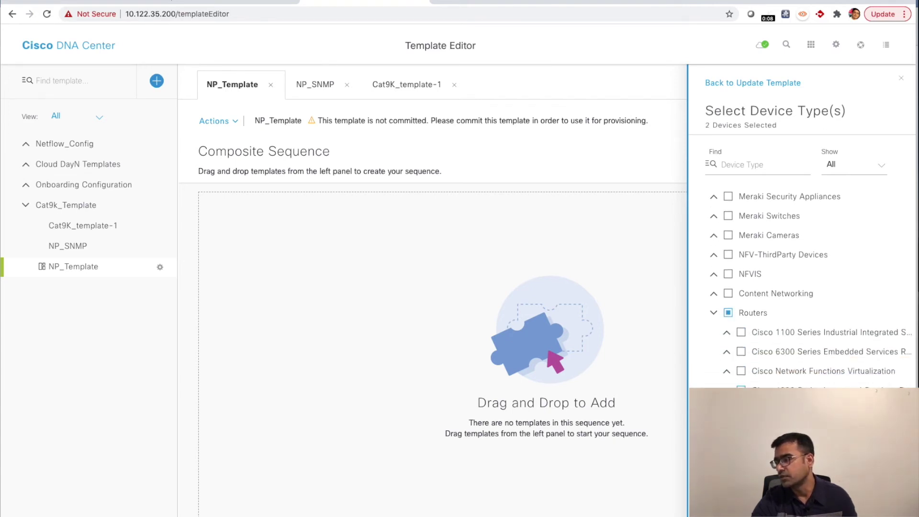
pyautogui.click(764, 82)
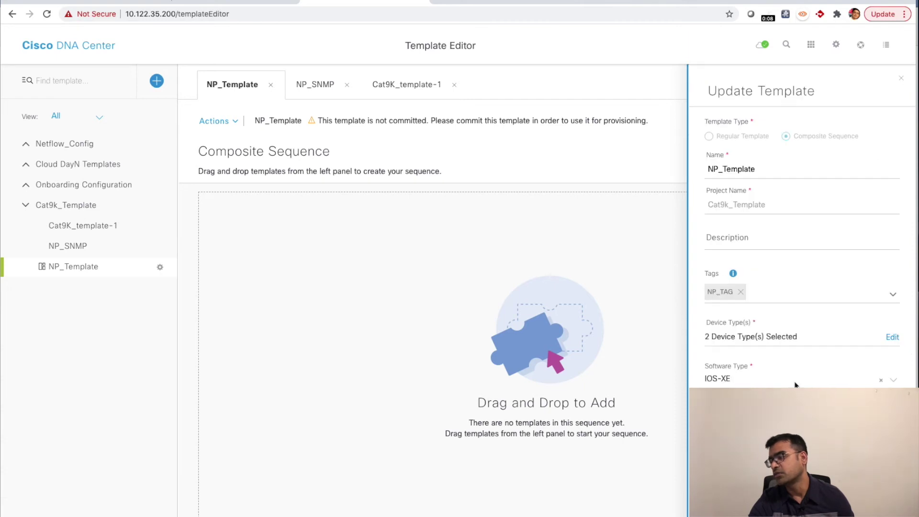
pyautogui.click(878, 498)
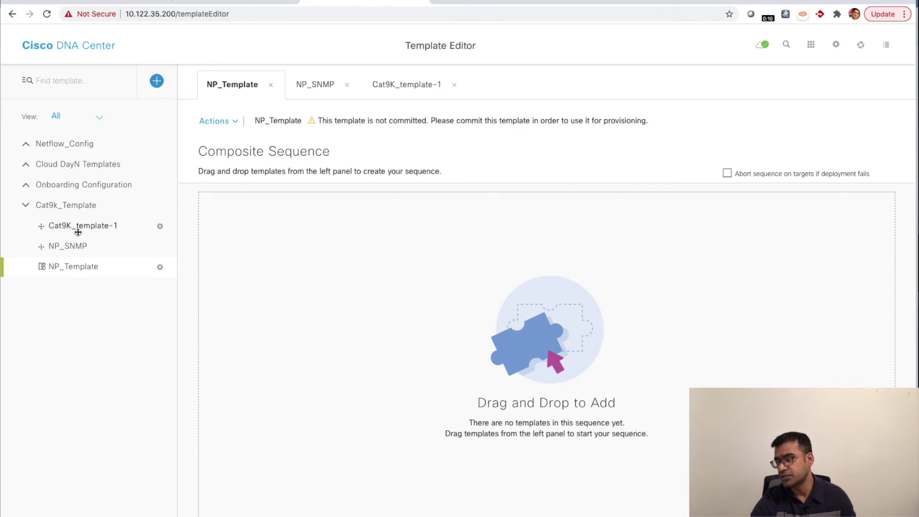
# - Add Cat9K_template-1 then NP_SNMP to NP_Template's sequence and save it
pyautogui.moveTo(77, 228); pyautogui.dragTo(261, 214)
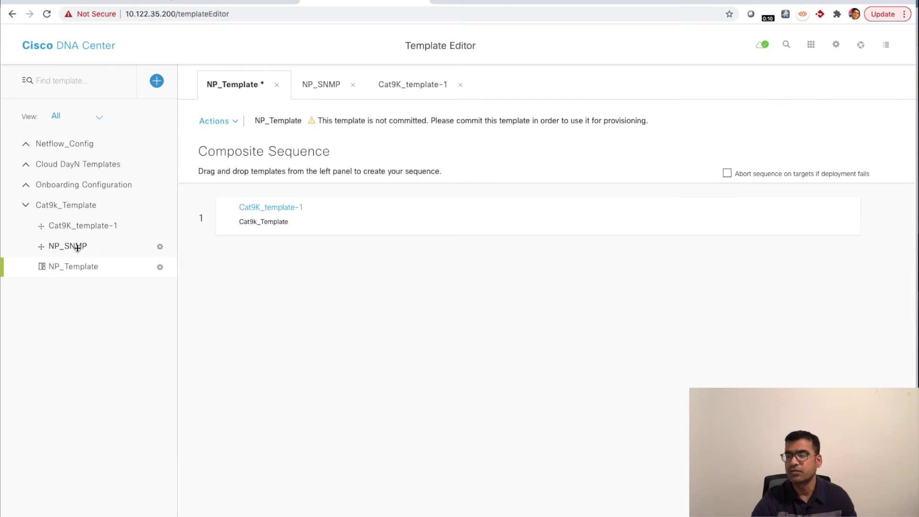
pyautogui.moveTo(77, 247); pyautogui.dragTo(266, 266)
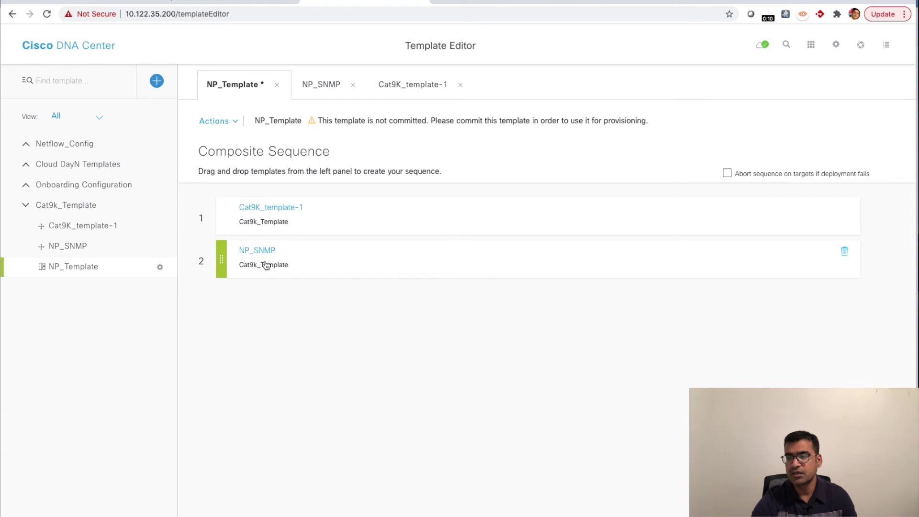
pyautogui.click(233, 122)
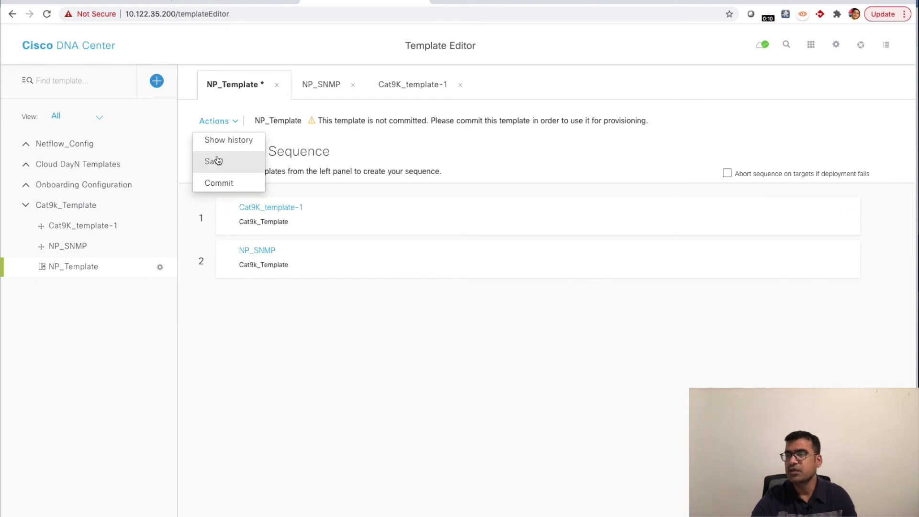
pyautogui.click(217, 162)
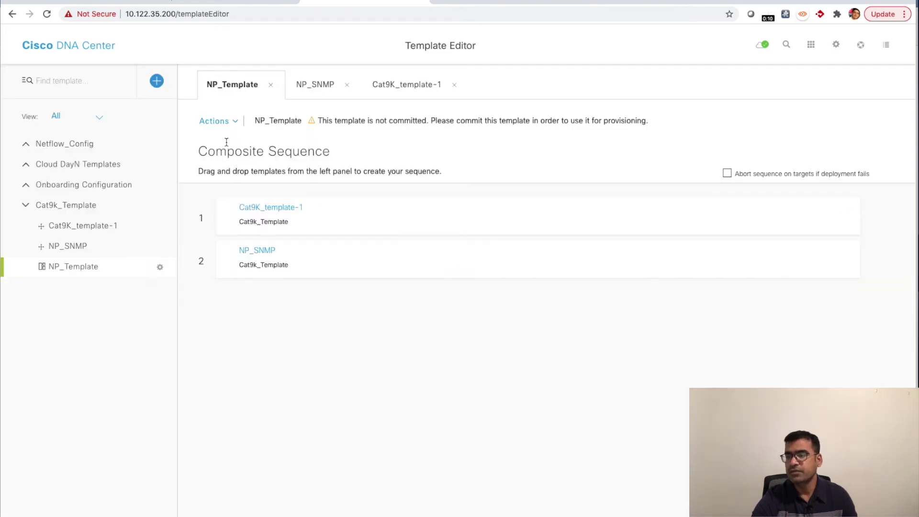
# - Commit NP_Template with the note 'quick' and return to the home page
pyautogui.click(232, 123)
pyautogui.click(224, 181)
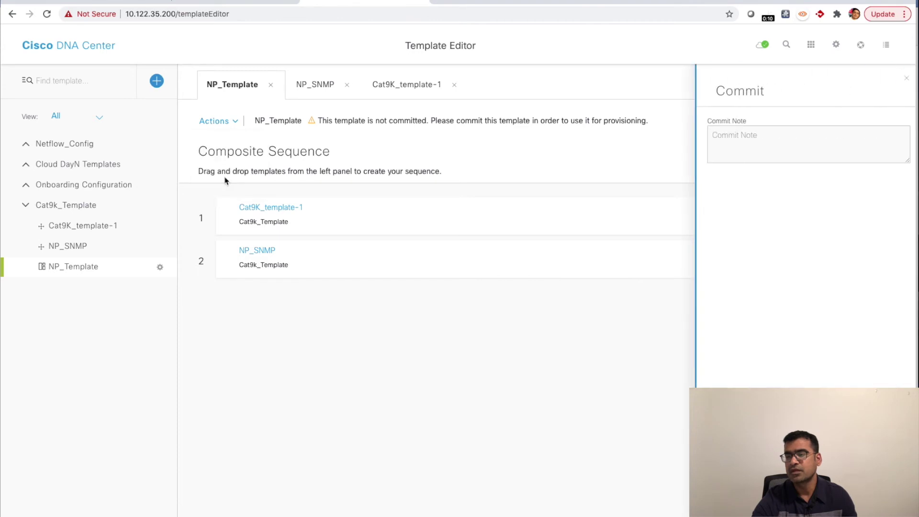
pyautogui.click(772, 143)
pyautogui.write('quick')
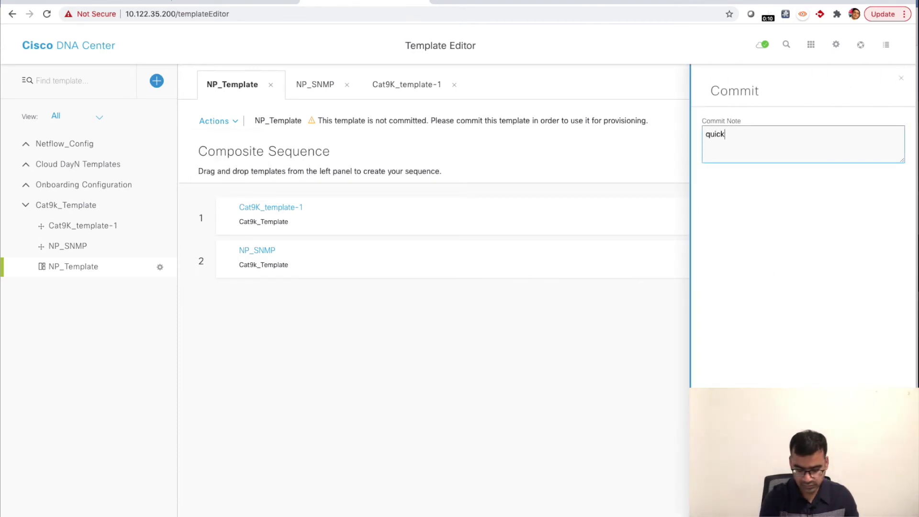
pyautogui.click(885, 500)
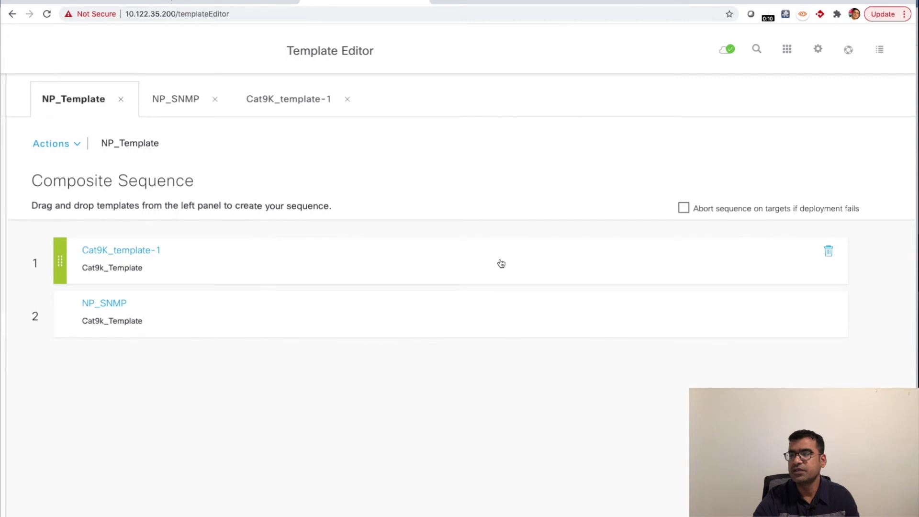
pyautogui.press('super+minus')
pyautogui.click(112, 1)
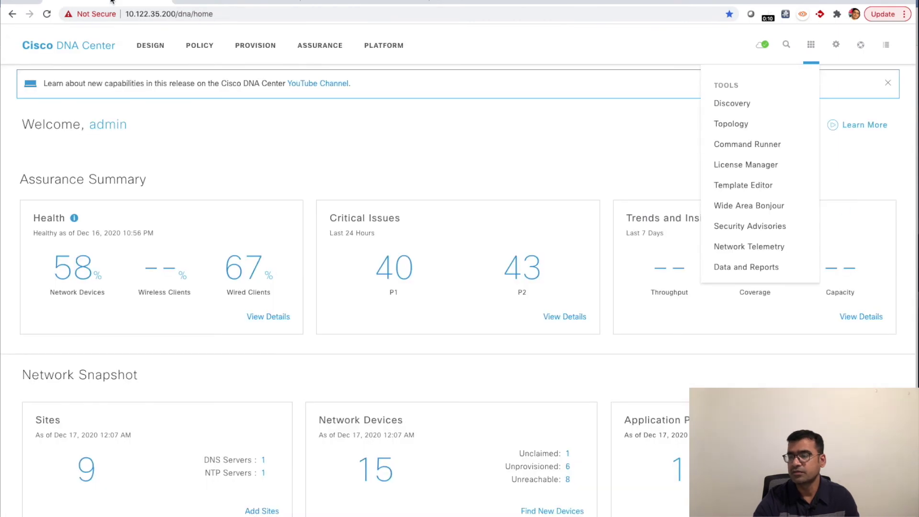
# - Add a switching network profile named NP_TAG under Design > Network Profiles and save it
pyautogui.click(152, 47)
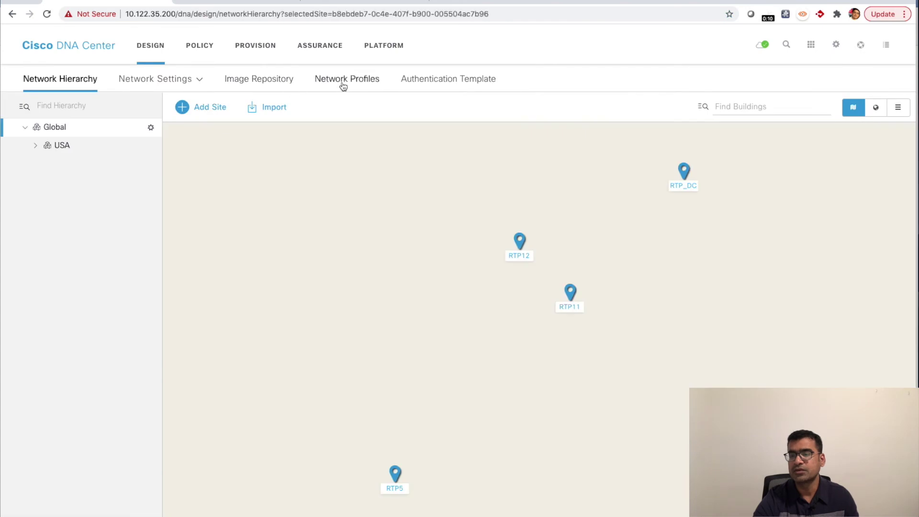
pyautogui.click(352, 86)
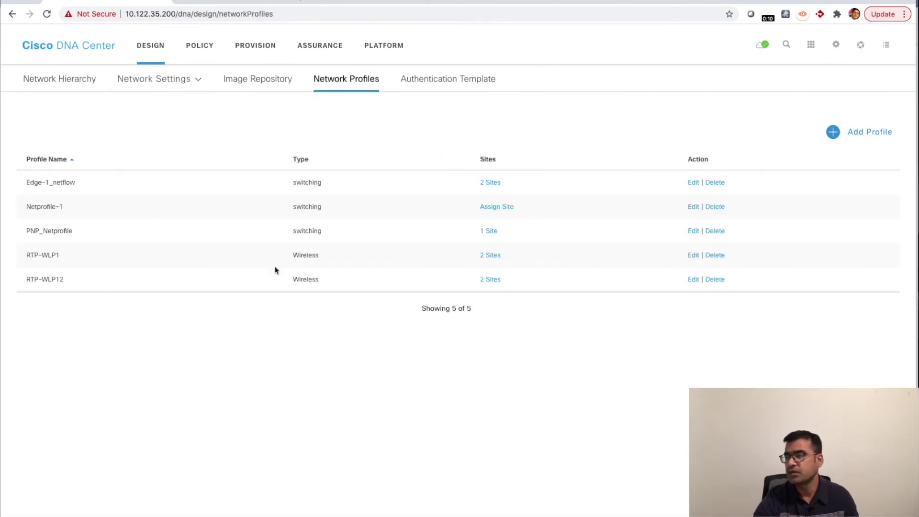
pyautogui.click(855, 136)
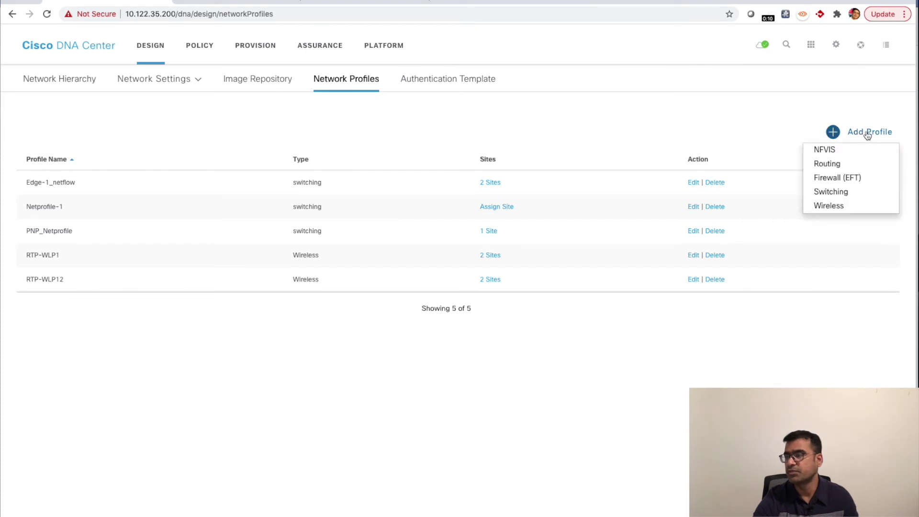
pyautogui.click(841, 196)
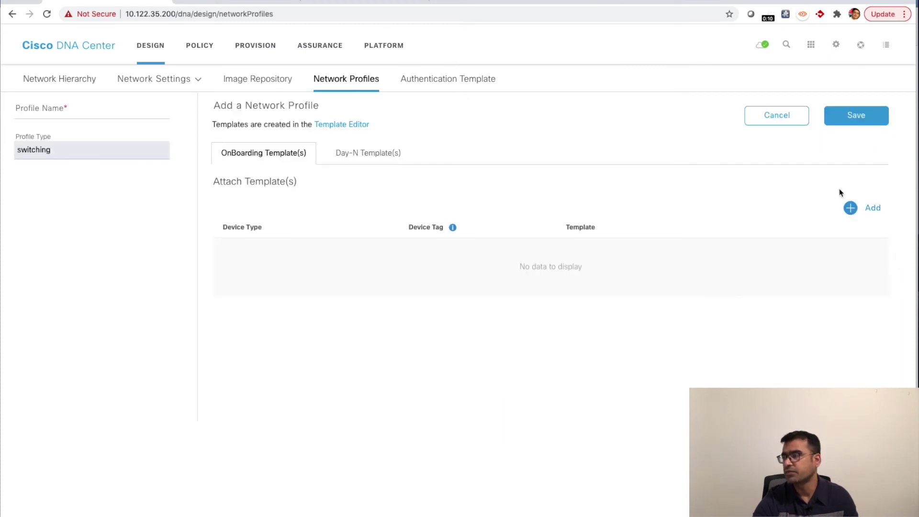
pyautogui.click(55, 112)
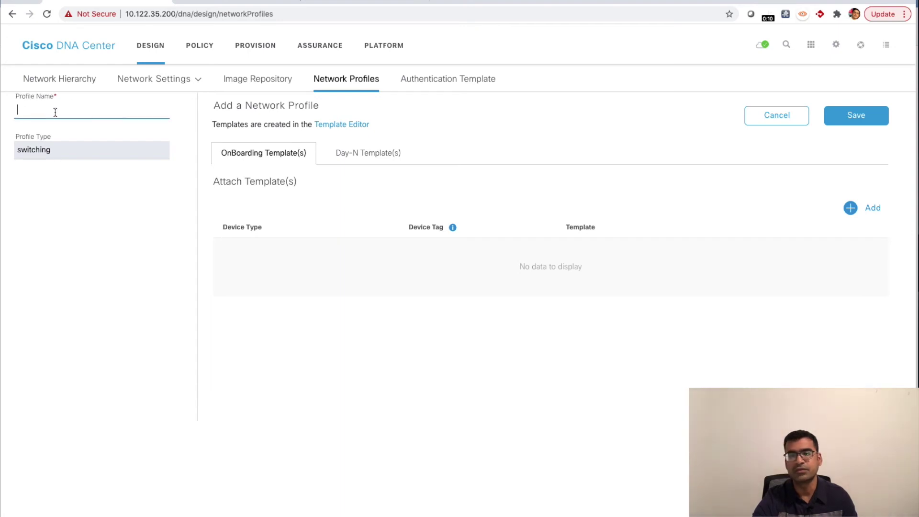
pyautogui.write('NP_TAG')
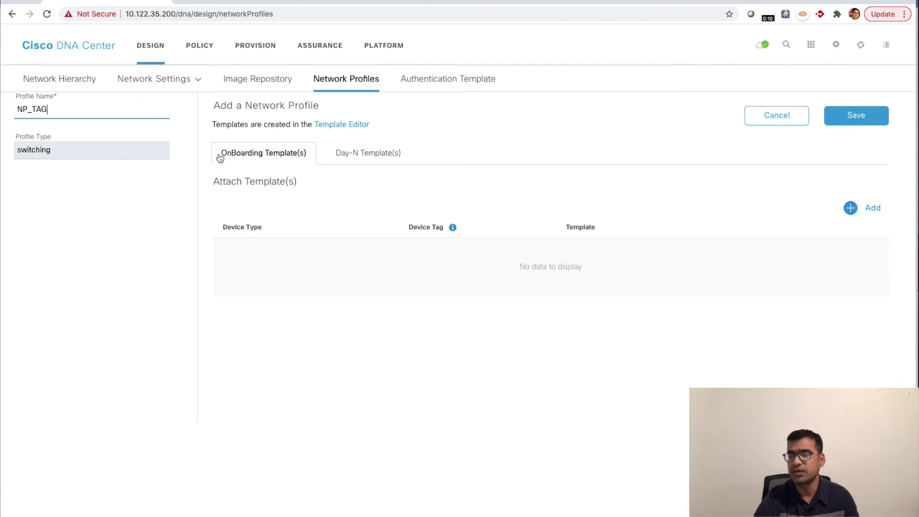
pyautogui.click(369, 156)
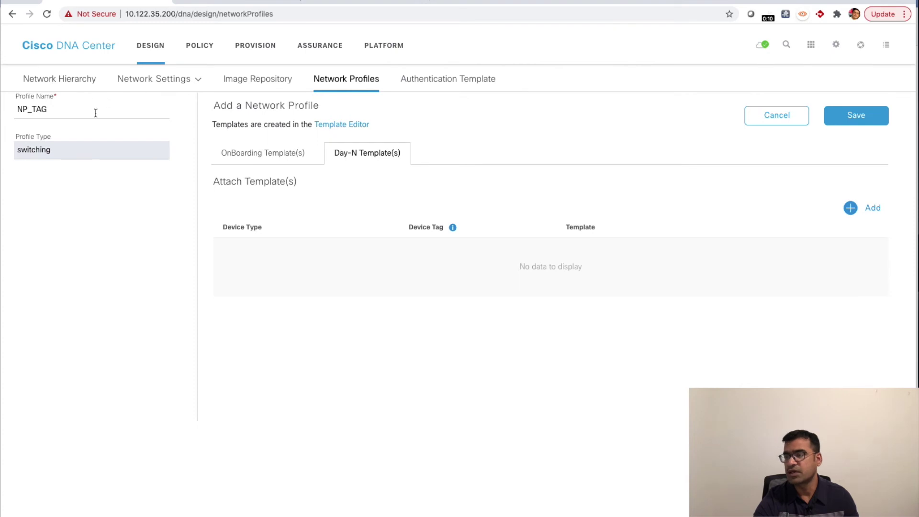
pyautogui.click(851, 117)
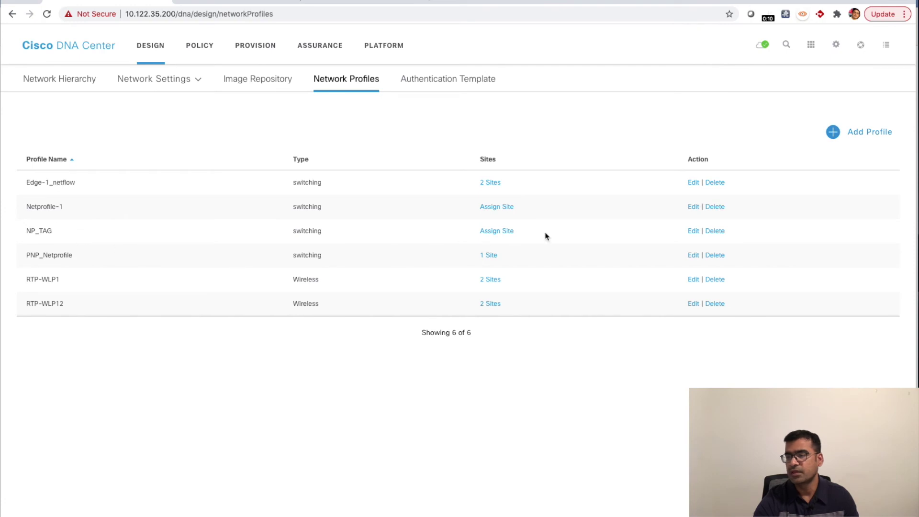
# - Add a Day-N template row to NP_TAG for Cisco Catalyst 9300 Series Switches
pyautogui.click(692, 232)
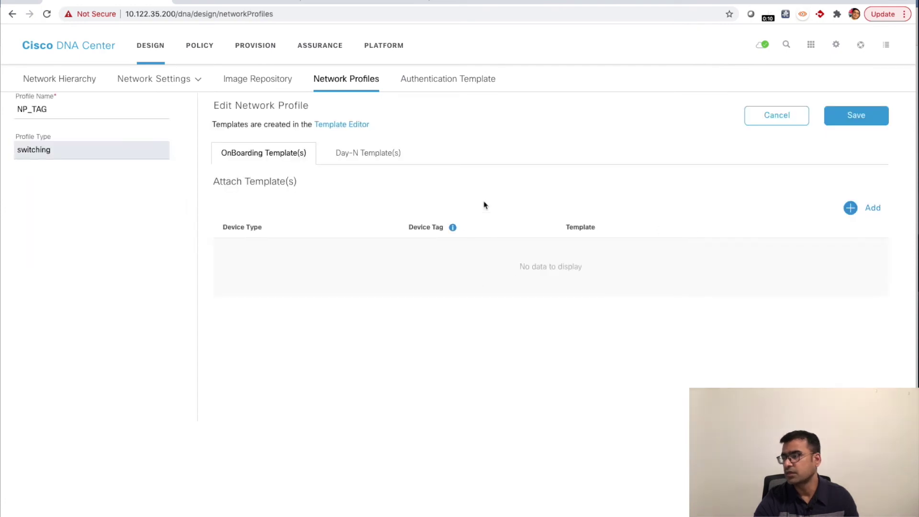
pyautogui.click(375, 160)
pyautogui.click(852, 208)
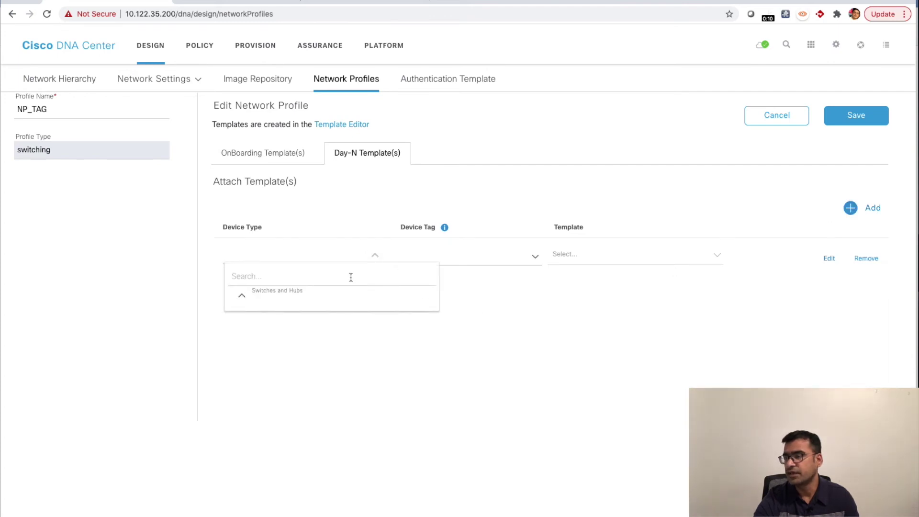
pyautogui.click(300, 278)
pyautogui.write('cat')
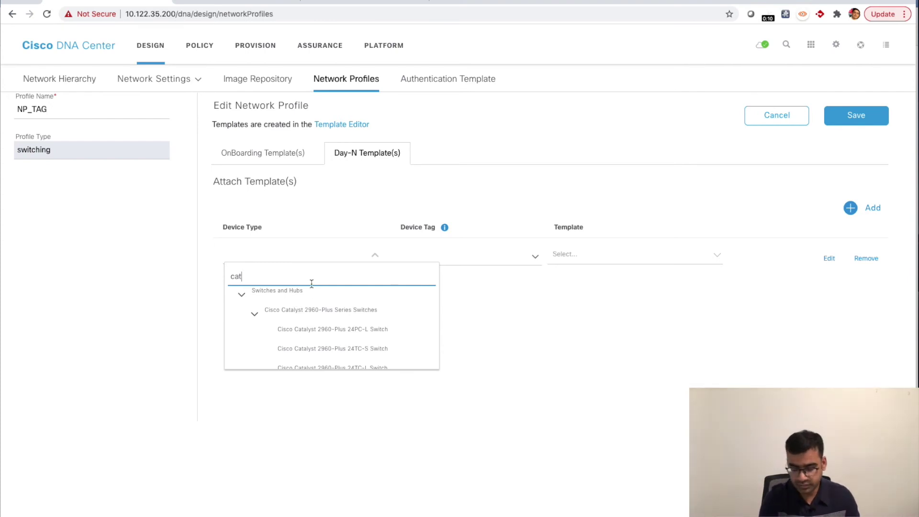
pyautogui.write('93')
pyautogui.press('BackSpace')
pyautogui.press('BackSpace')
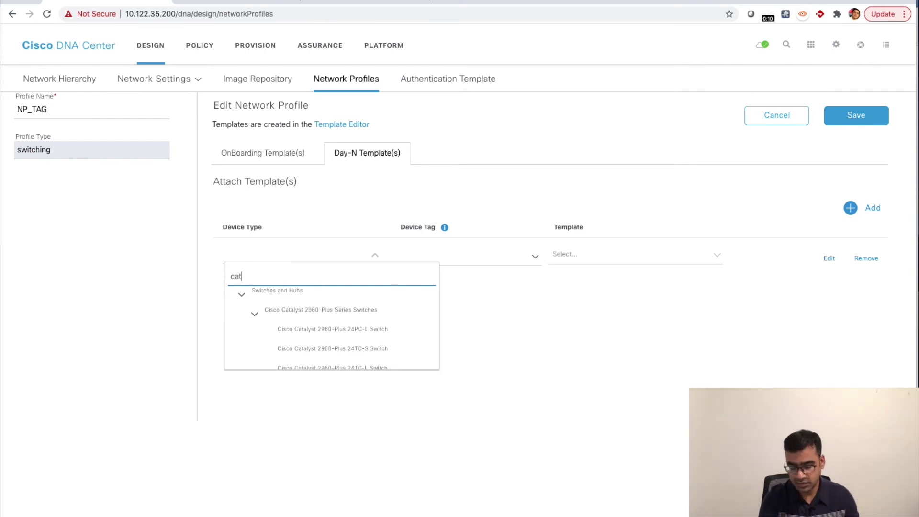
pyautogui.scroll(-5, 356, 350)
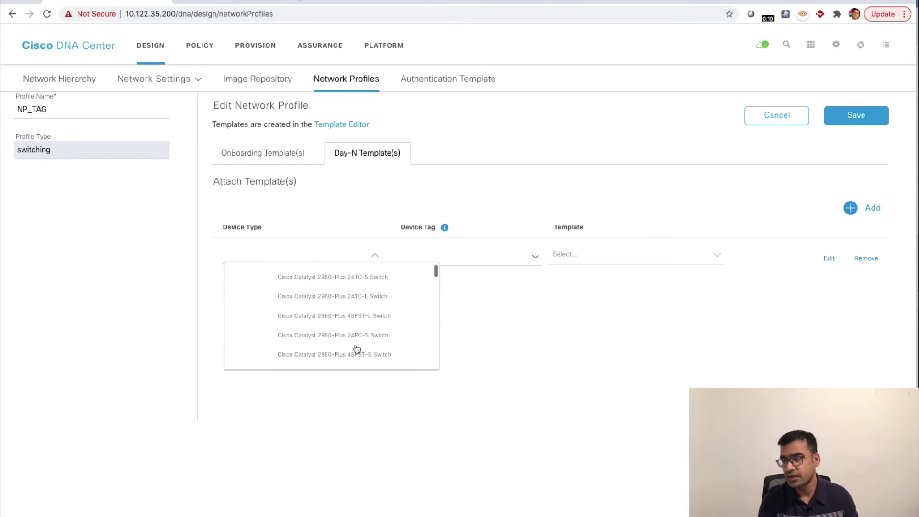
pyautogui.scroll(5, 274, 281)
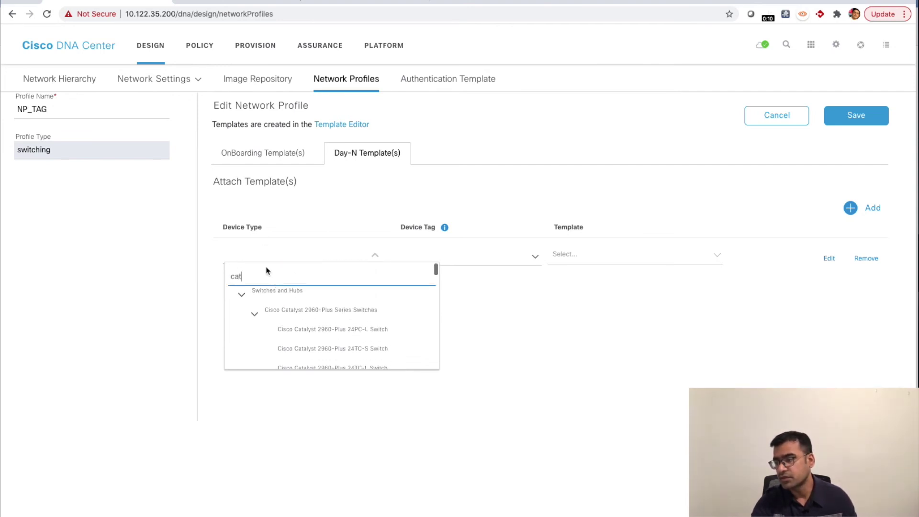
pyautogui.write('alyst')
pyautogui.press('BackSpace')
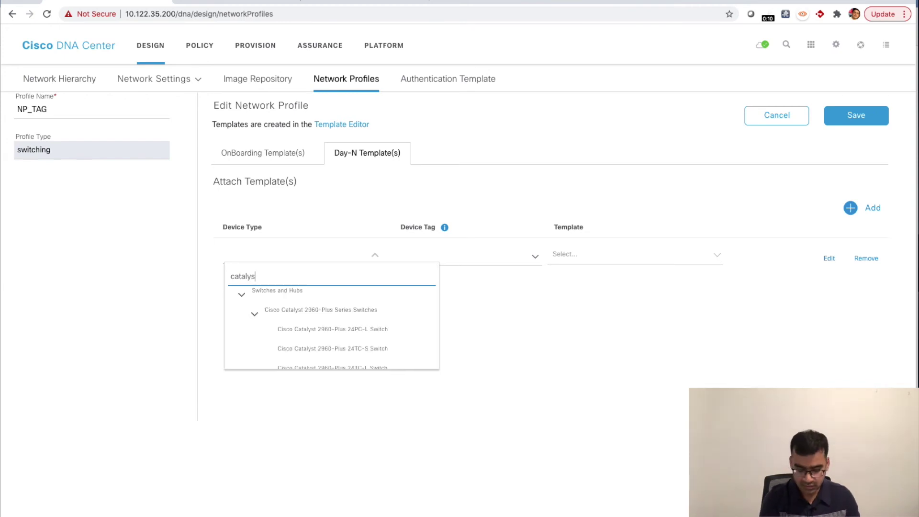
pyautogui.write('93')
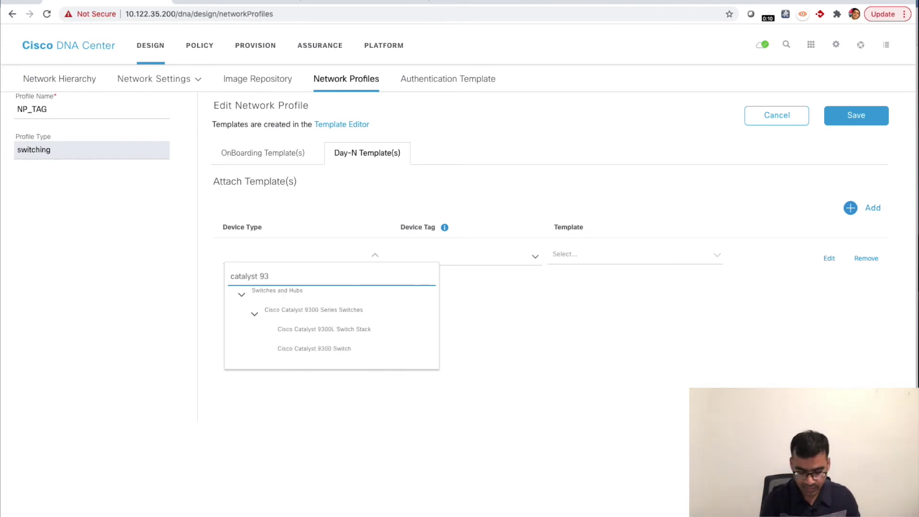
pyautogui.click(335, 313)
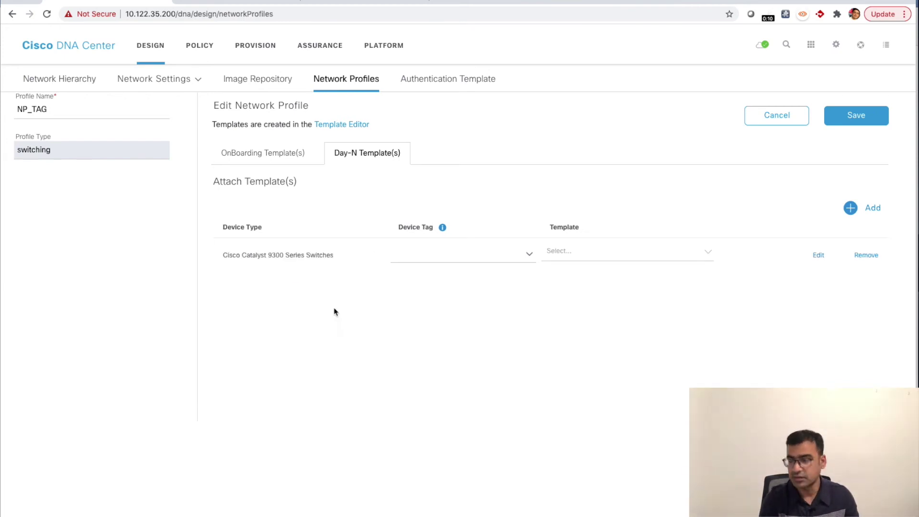
# - Tag the row NP_TAG, attach NP_Template, save, then reopen NP_TAG to verify and save again
pyautogui.click(455, 256)
pyautogui.click(451, 279)
pyautogui.write('NP')
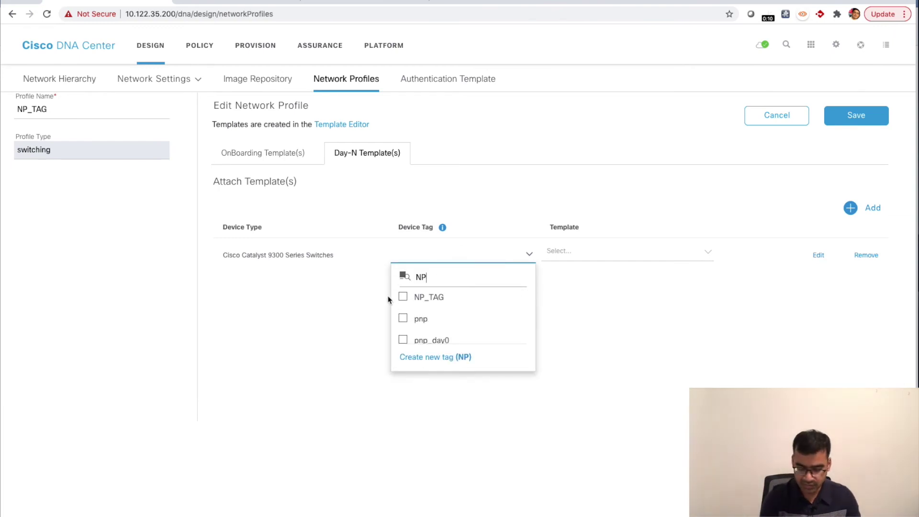
pyautogui.click(402, 293)
pyautogui.click(599, 249)
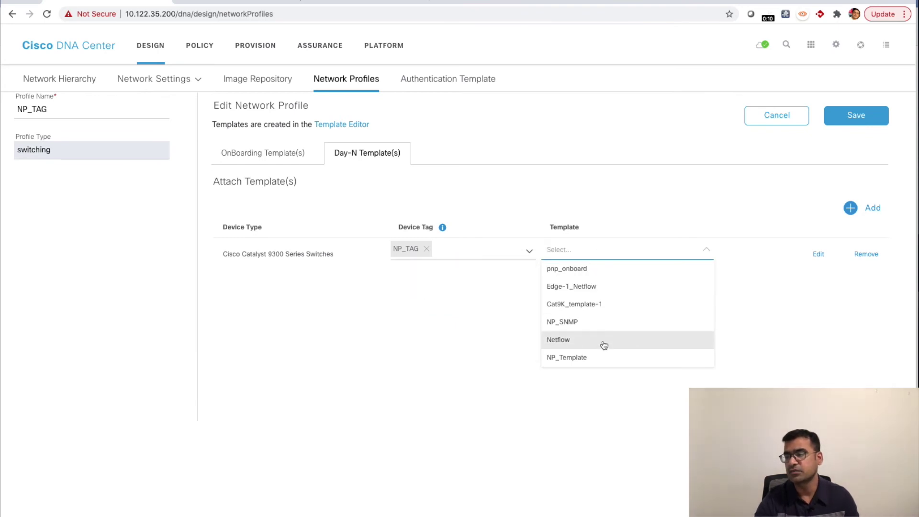
pyautogui.click(592, 363)
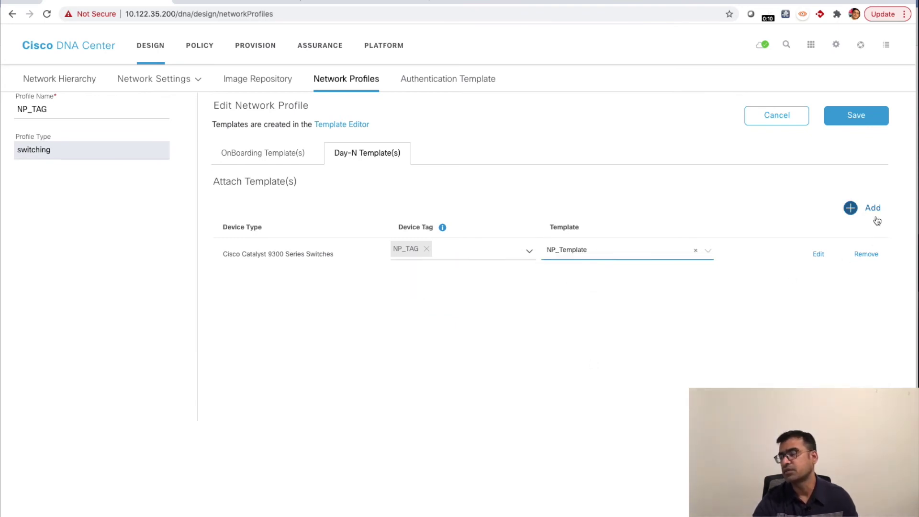
pyautogui.click(857, 120)
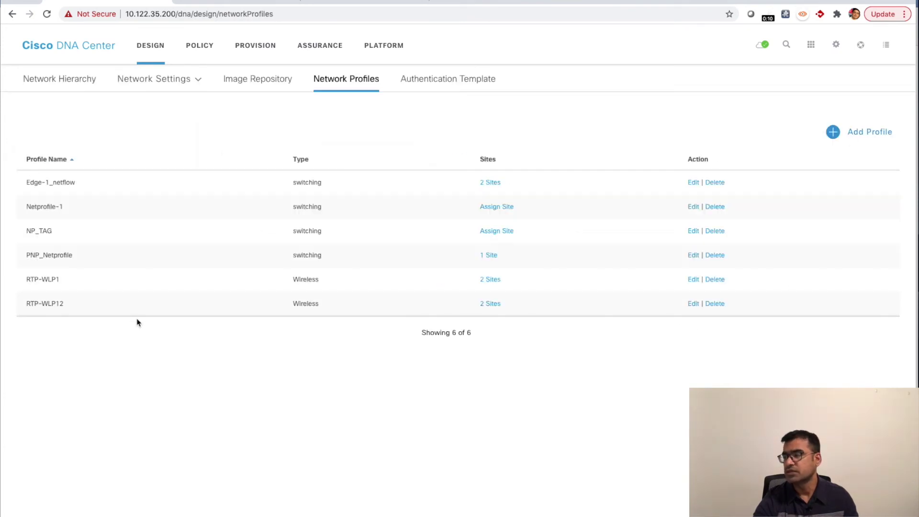
pyautogui.click(693, 230)
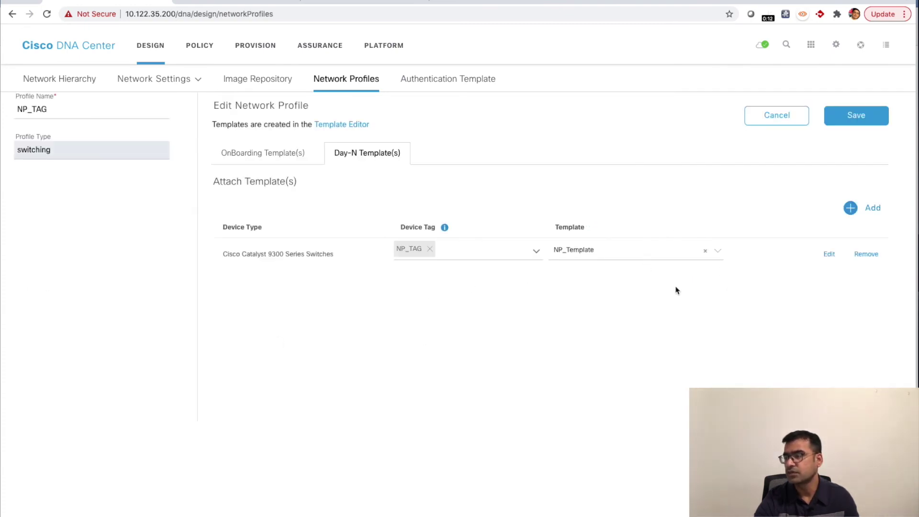
pyautogui.click(865, 114)
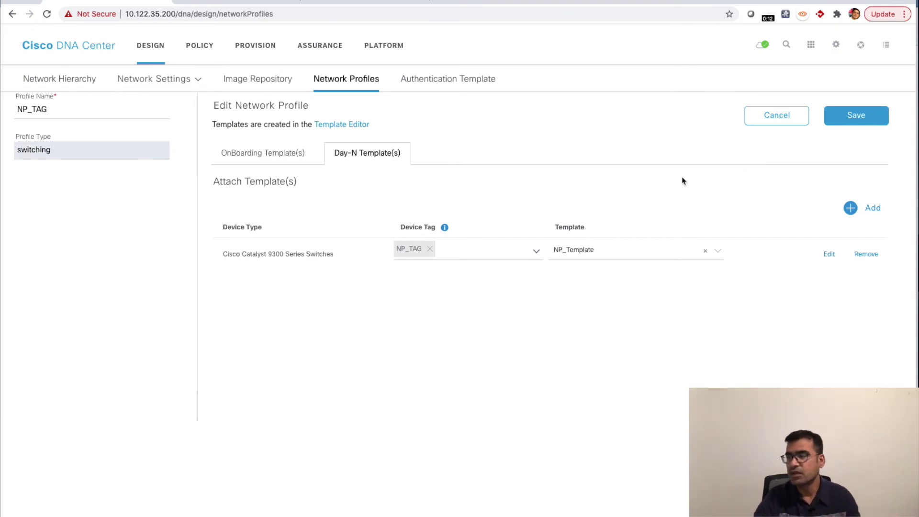
pyautogui.click(862, 119)
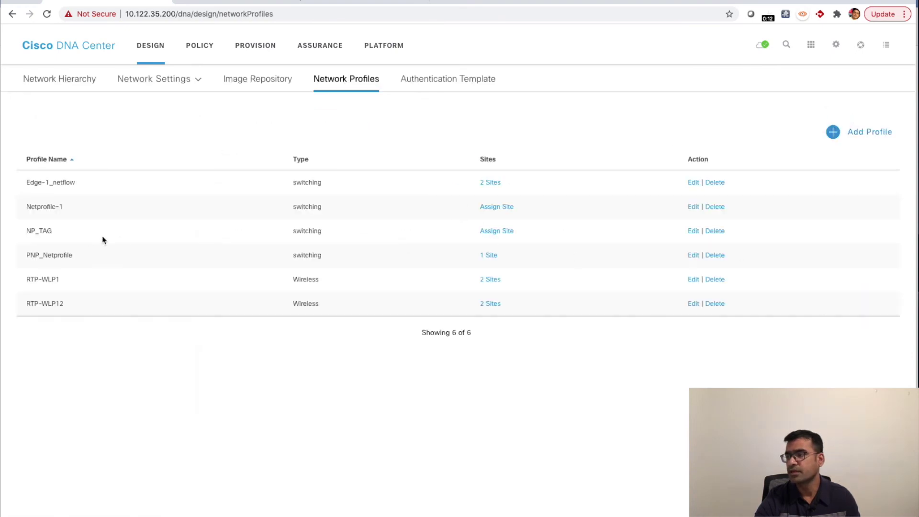
# - Begin assigning sites to NP_TAG, expanding USA > RTP, then check NP_Template in the Template Editor
pyautogui.click(496, 231)
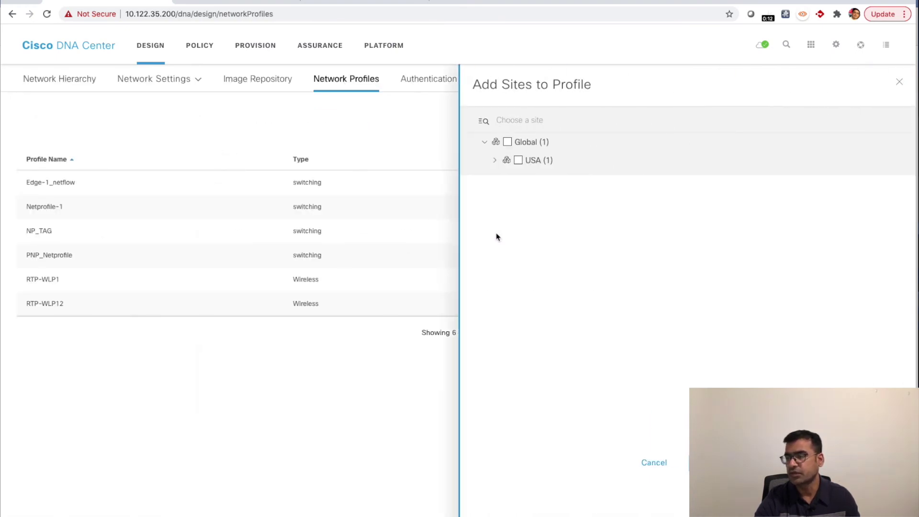
pyautogui.click(495, 161)
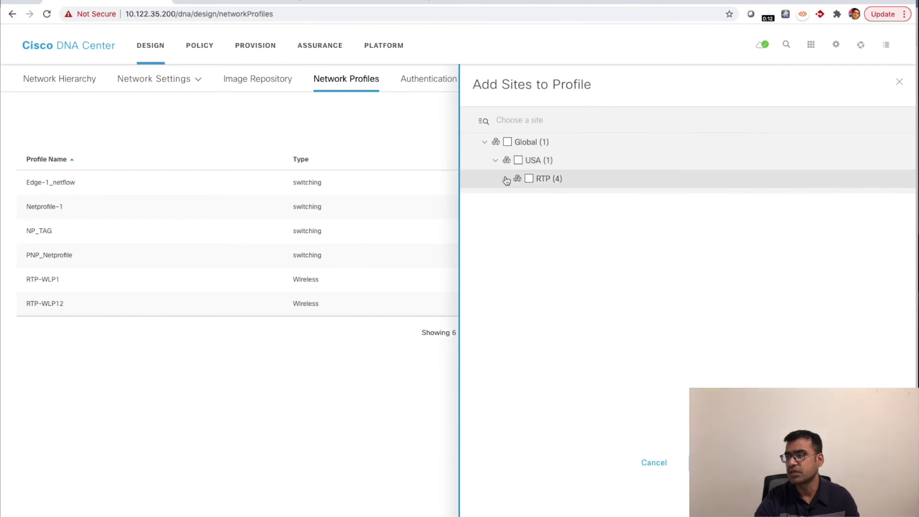
pyautogui.click(506, 179)
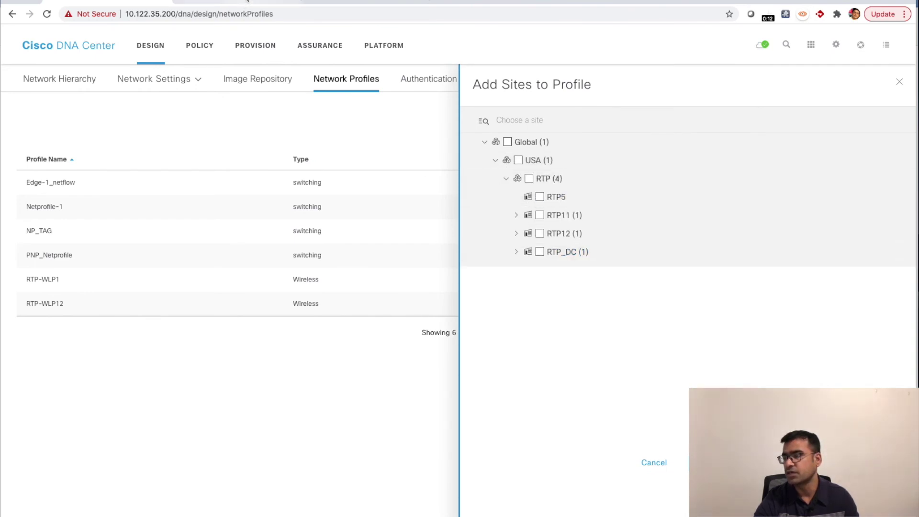
pyautogui.click(242, 4)
pyautogui.click(352, 1)
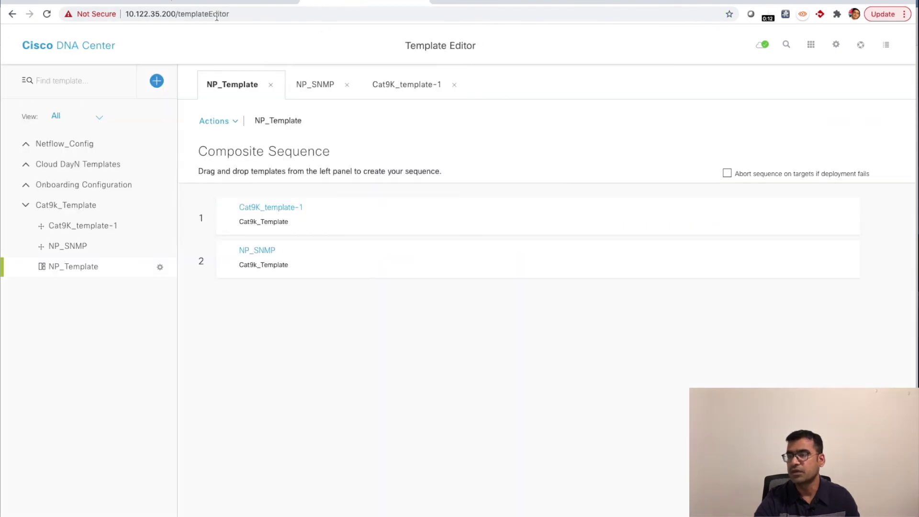
pyautogui.click(242, 3)
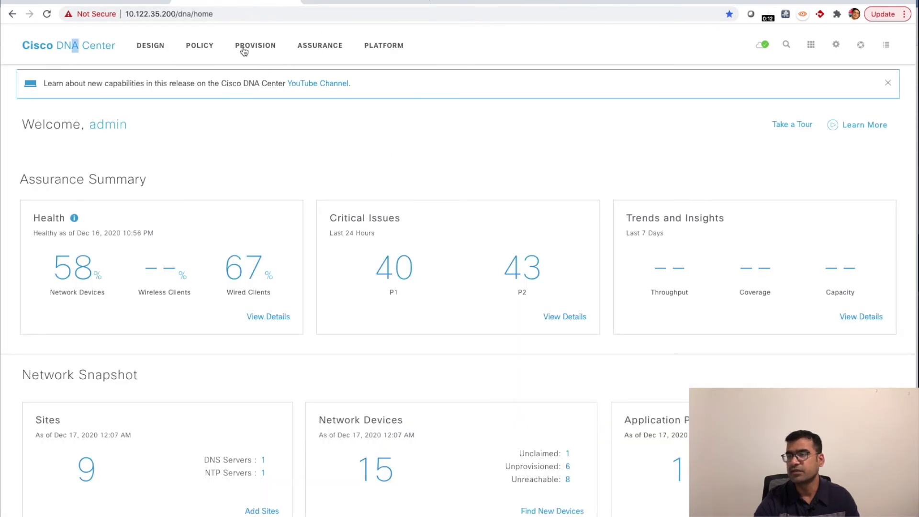
# - View the device inventory filtered to switches, recheck NP_Template, and return to site assignment
pyautogui.click(244, 51)
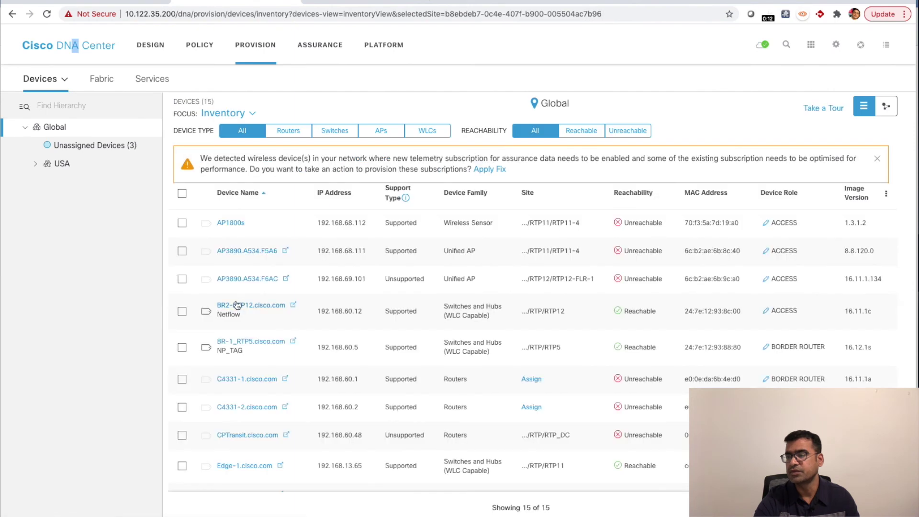
pyautogui.click(336, 136)
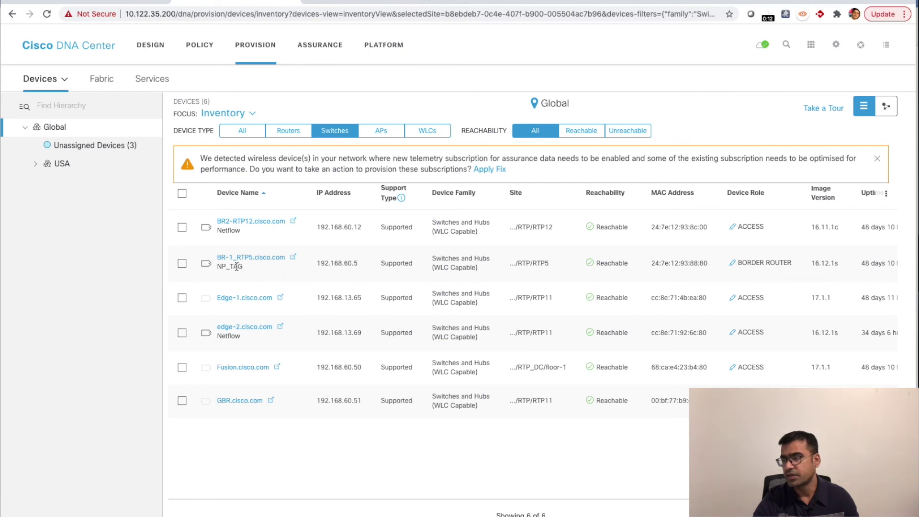
pyautogui.hscroll(5, 412, 277)
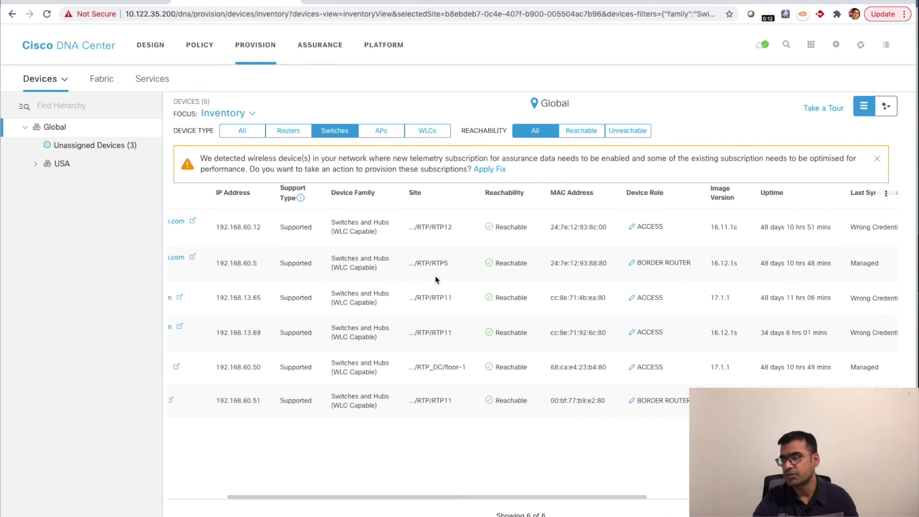
pyautogui.hscroll(3, 435, 280)
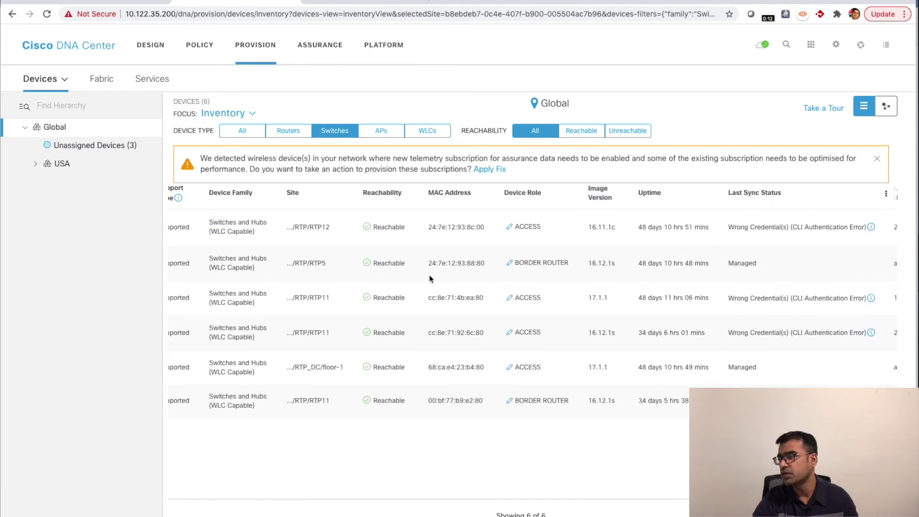
pyautogui.hscroll(1, 437, 278)
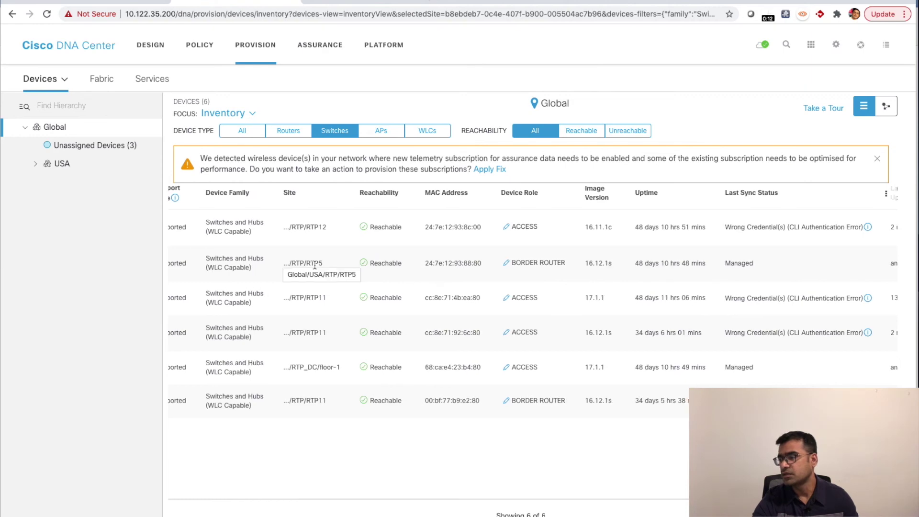
pyautogui.hscroll(2, 481, 272)
pyautogui.hscroll(-10, 481, 271)
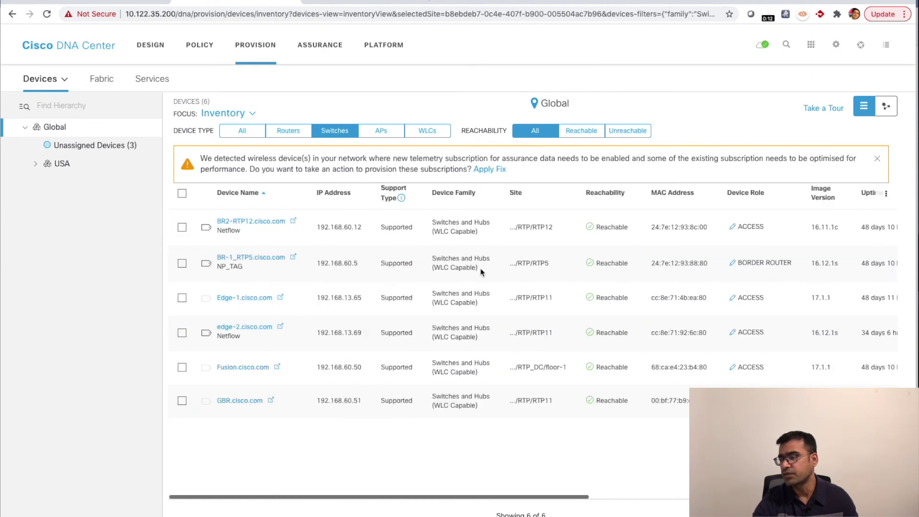
pyautogui.click(342, 2)
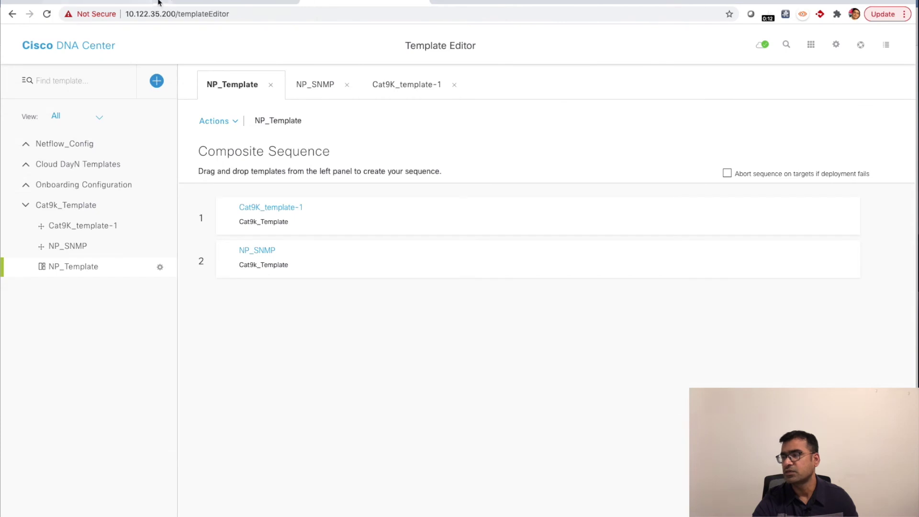
pyautogui.click(108, 3)
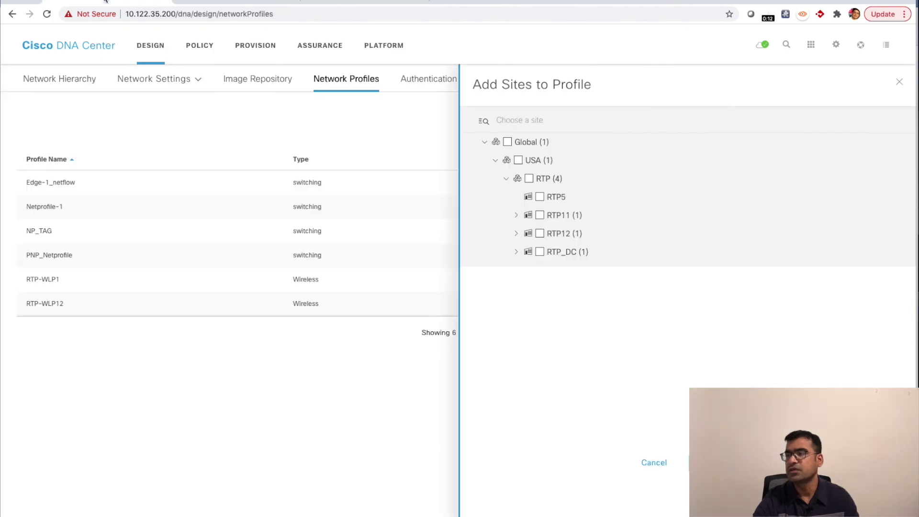
# - Assign RTP5 to NP_TAG, confirm reassociating it away from PNP_Netprofile, and verify the '1 Site' list
pyautogui.click(539, 197)
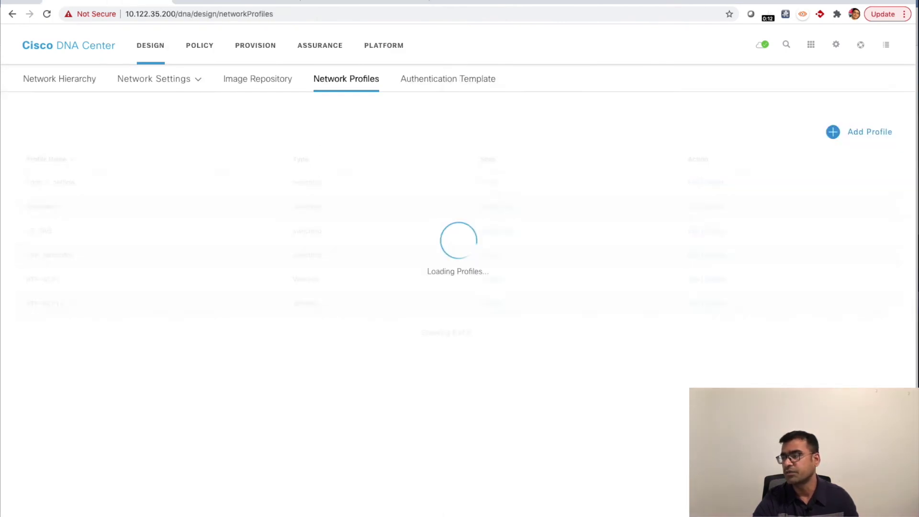
pyautogui.click(709, 462)
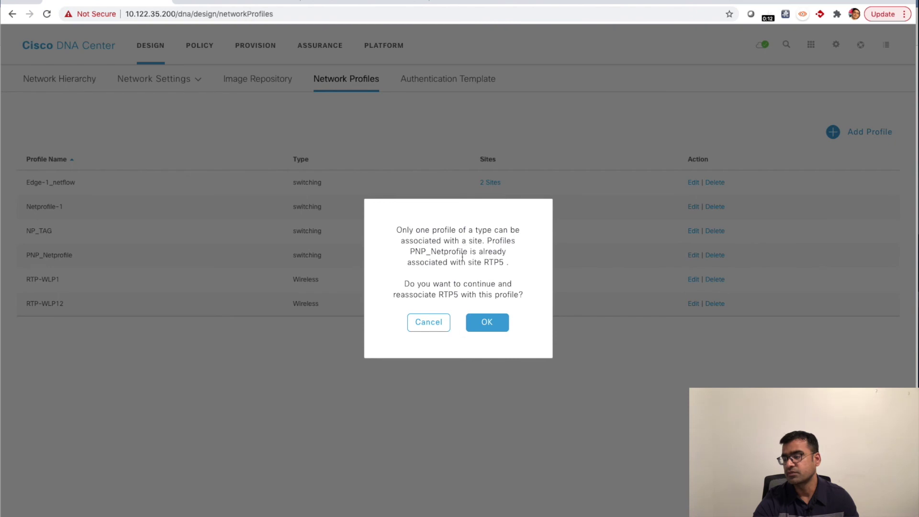
pyautogui.click(485, 329)
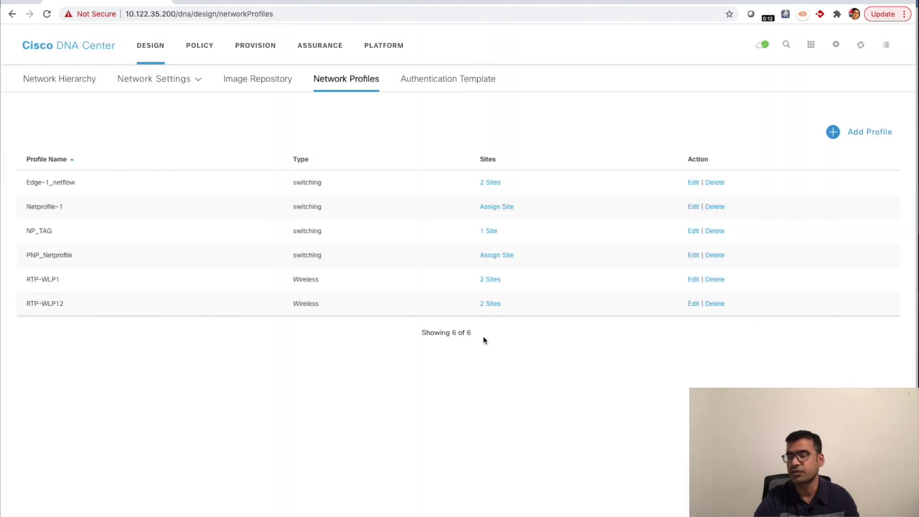
pyautogui.click(494, 233)
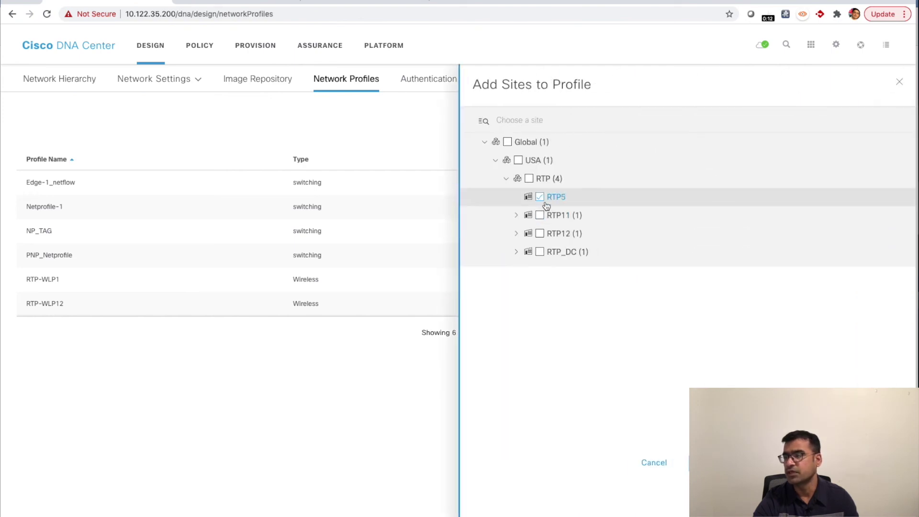
pyautogui.click(653, 462)
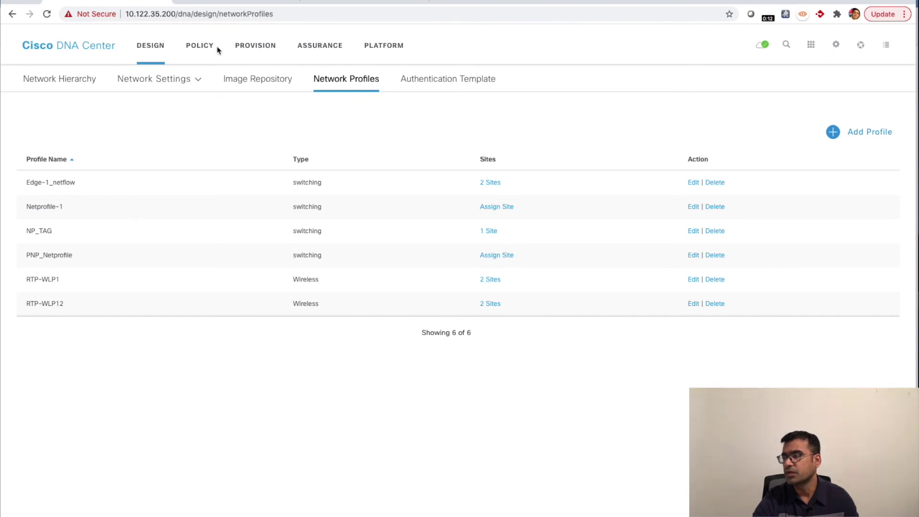
pyautogui.click(239, 2)
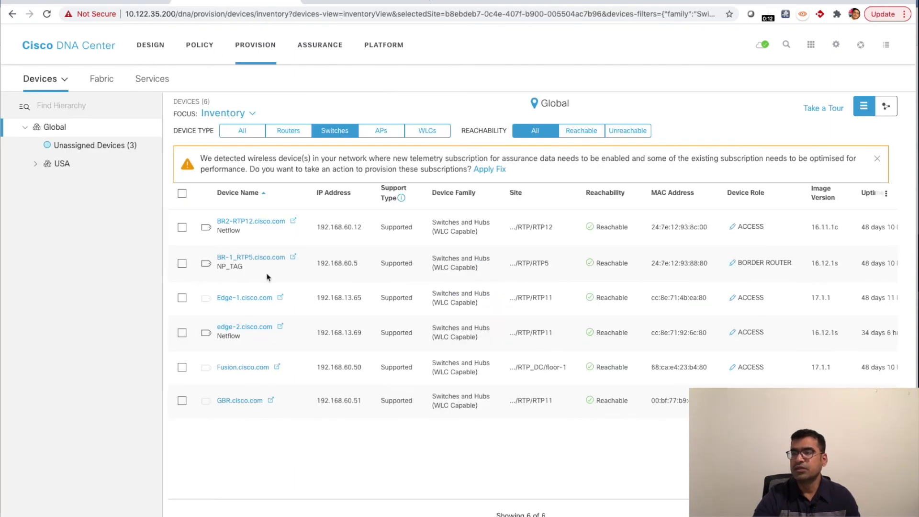
# - Select BR-1_RTP5, clear the terminal, and SSH into the switch at 10.122.35.4
pyautogui.click(182, 263)
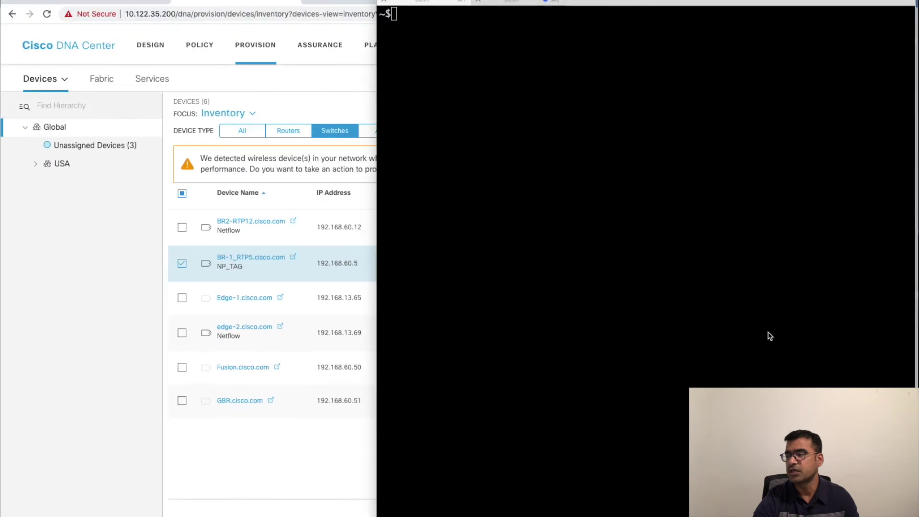
pyautogui.click(595, 127)
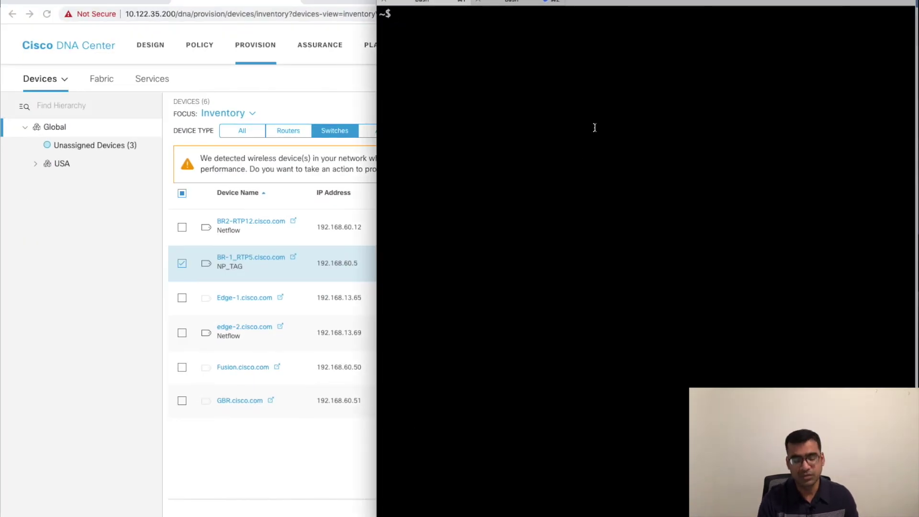
pyautogui.write('clear')
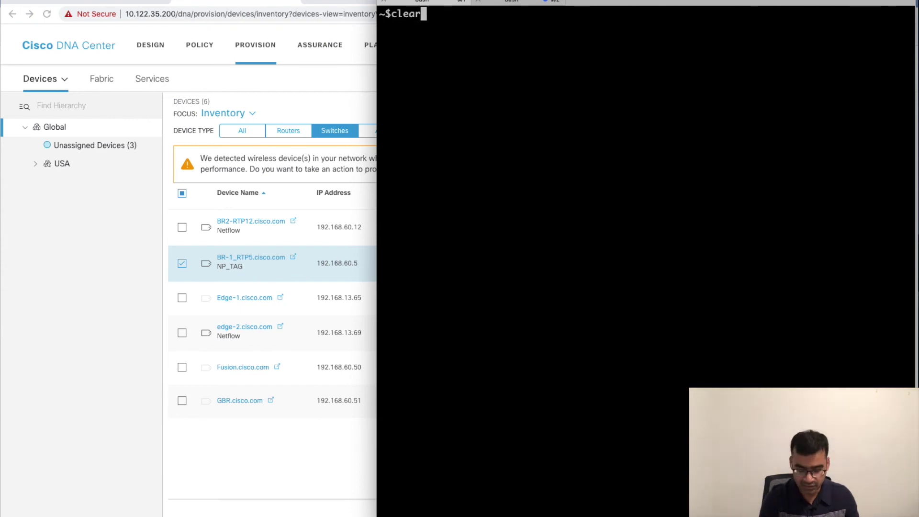
pyautogui.press('Return')
pyautogui.write('ssh dnac@10.122.35.4')
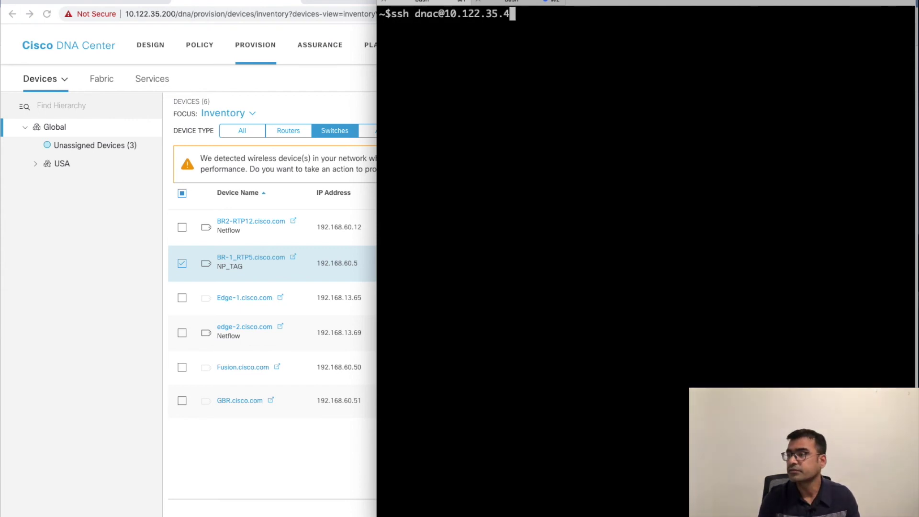
pyautogui.press('Return')
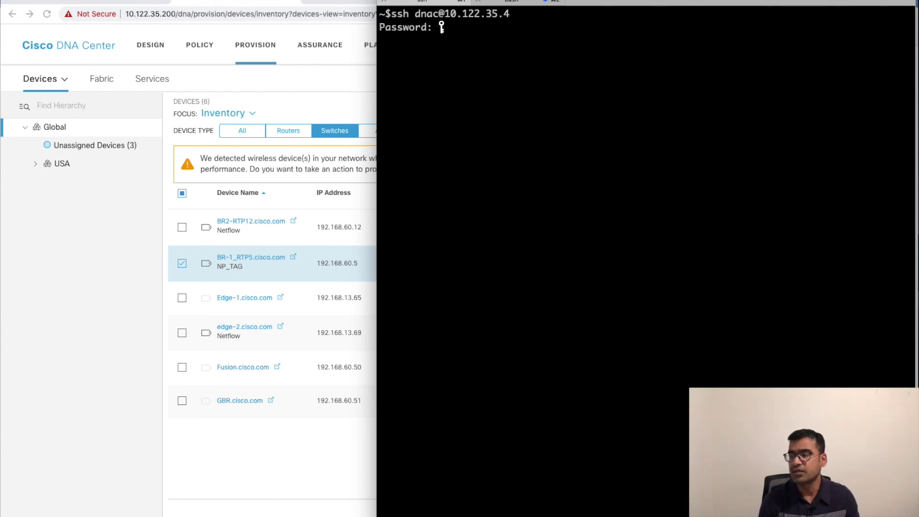
pyautogui.press('Return')
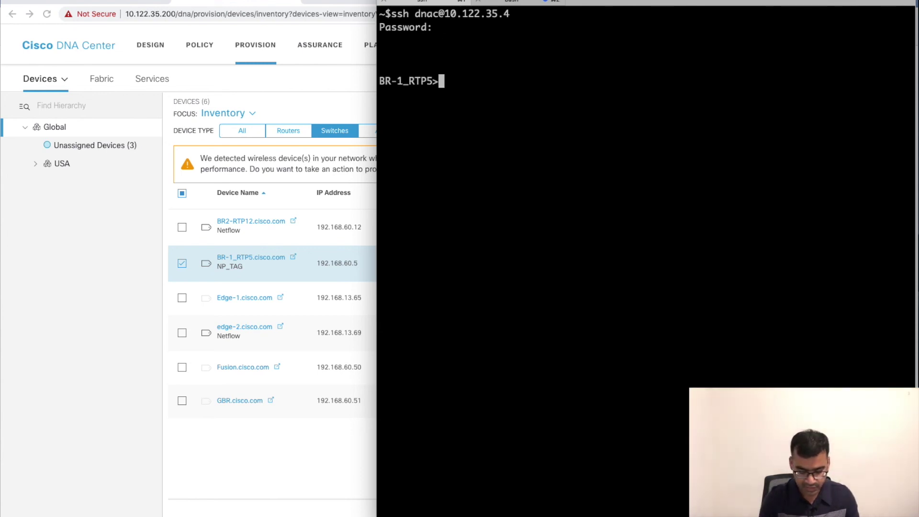
pyautogui.press('Return')
pyautogui.press('Return')
# - Enter enable mode, run 'sh run | i snmp-server com', and turn on 'term mon'
pyautogui.write('en')
pyautogui.press('Return')
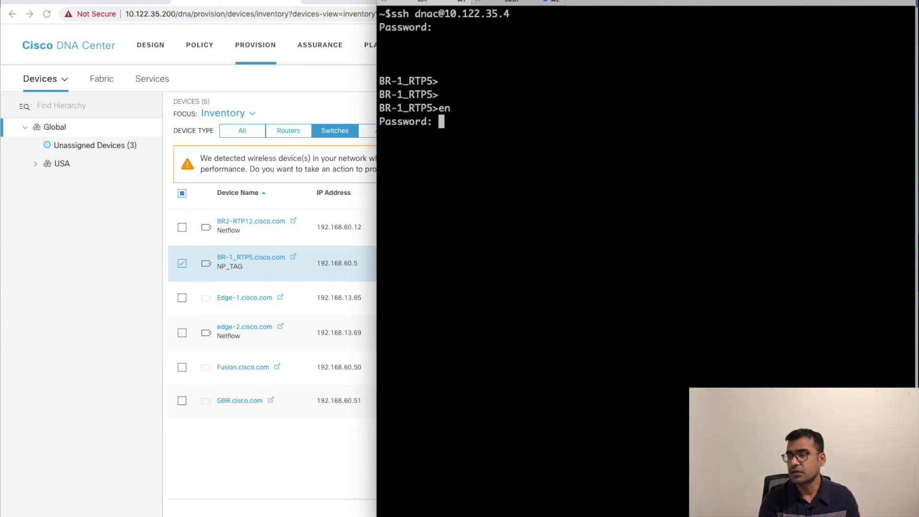
pyautogui.press('Return')
pyautogui.press('Return')
pyautogui.press('Return')
pyautogui.press('Return')
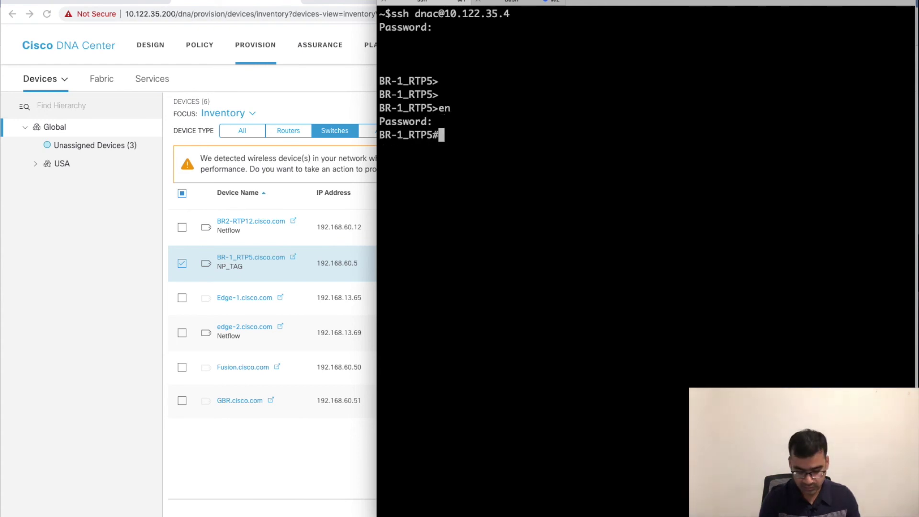
pyautogui.write('sh run ')
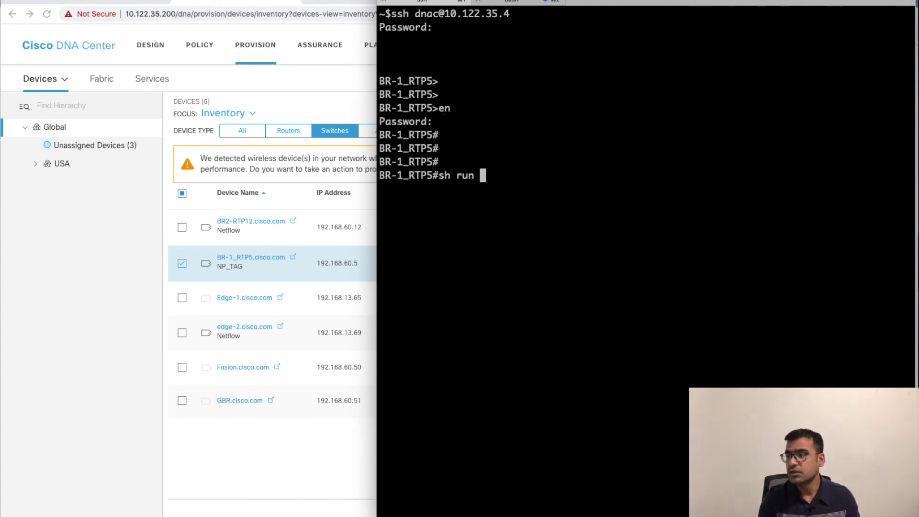
pyautogui.write('| i snmp')
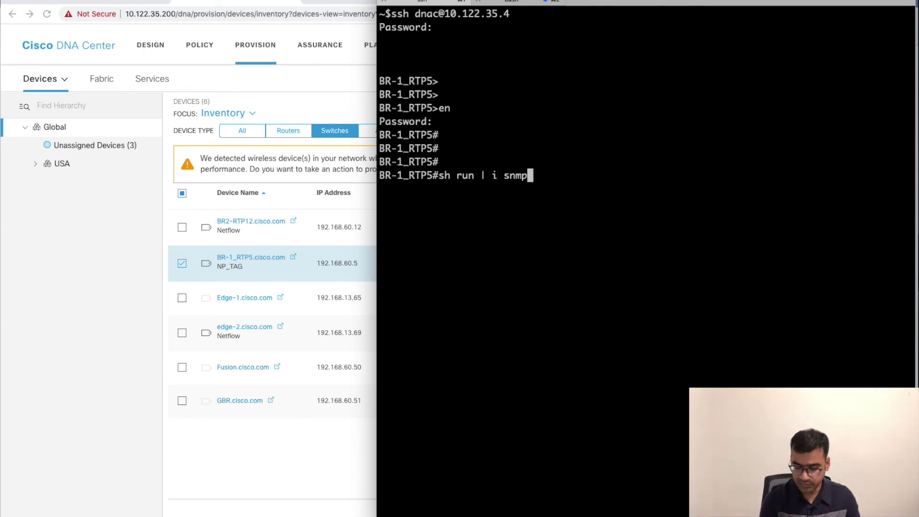
pyautogui.write('-server ')
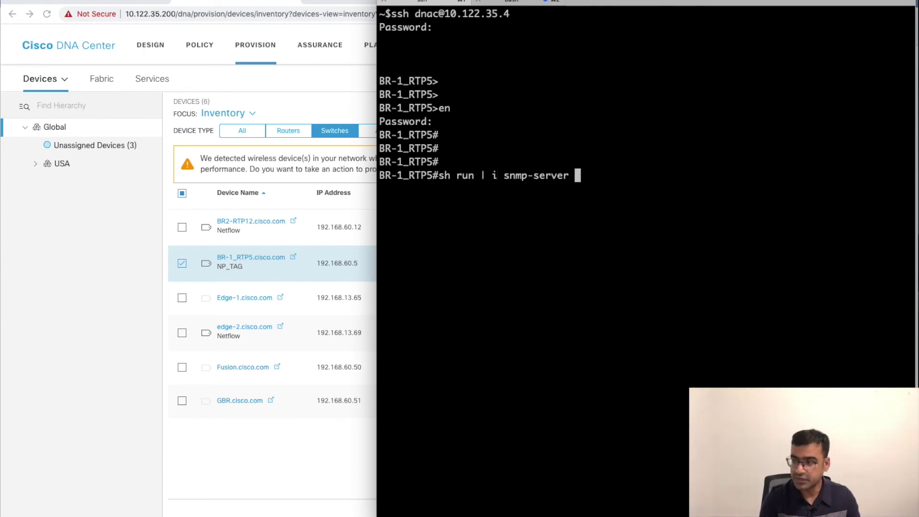
pyautogui.write('com')
pyautogui.press('Return')
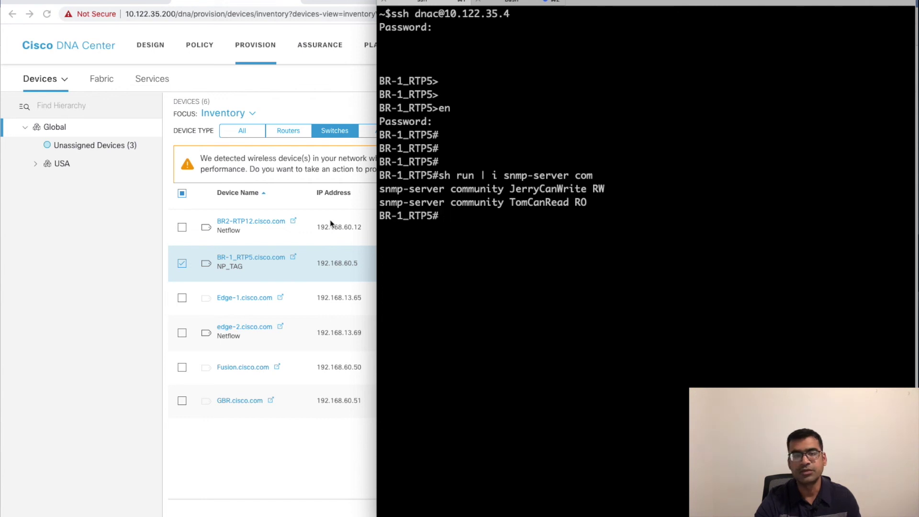
pyautogui.write('te')
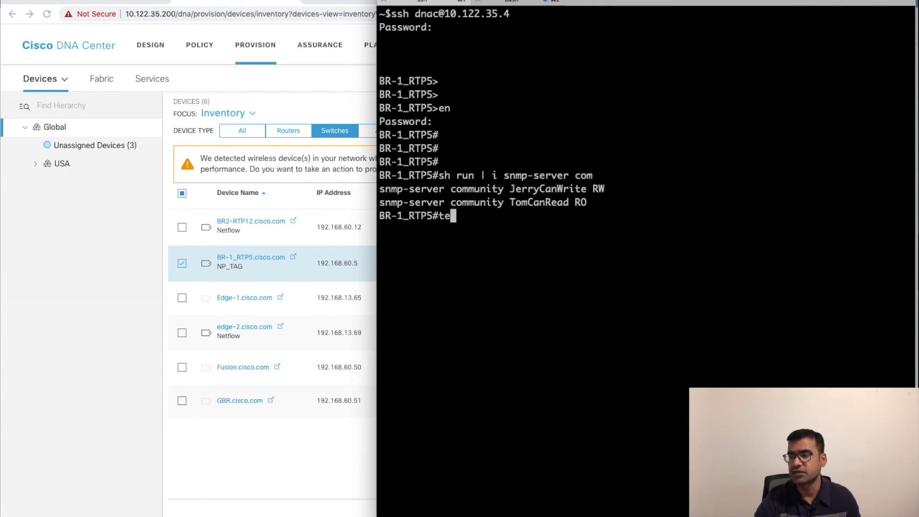
pyautogui.write('rm mon')
pyautogui.press('Return')
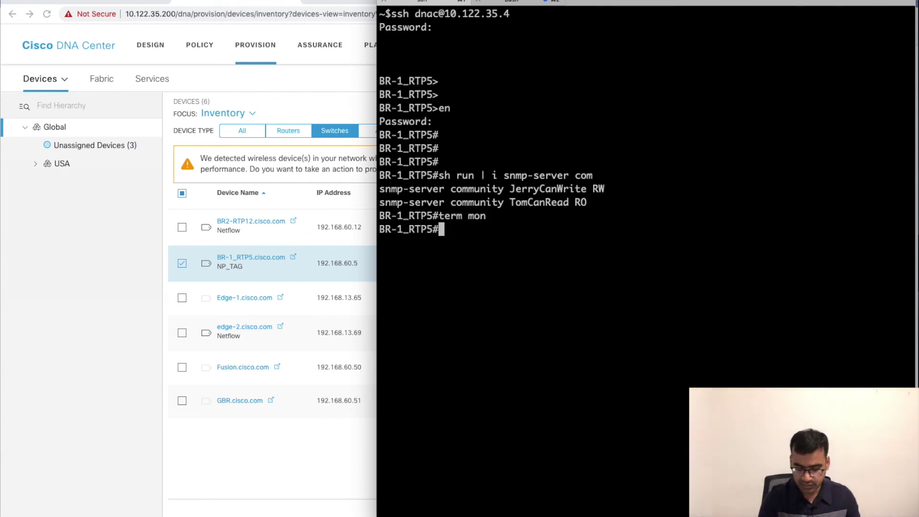
# - Start Provision Device for BR-1_RTP5 and advance past site assignment to advanced configuration
pyautogui.click(81, 248)
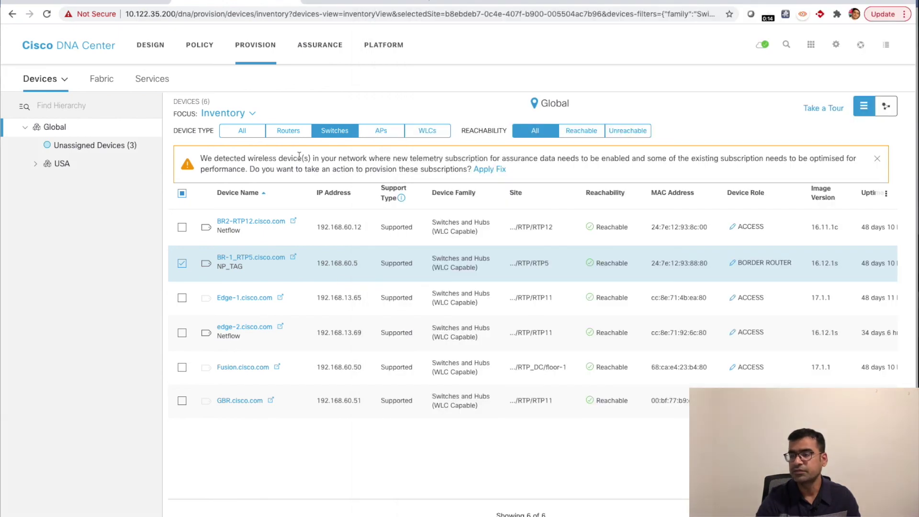
pyautogui.click(875, 160)
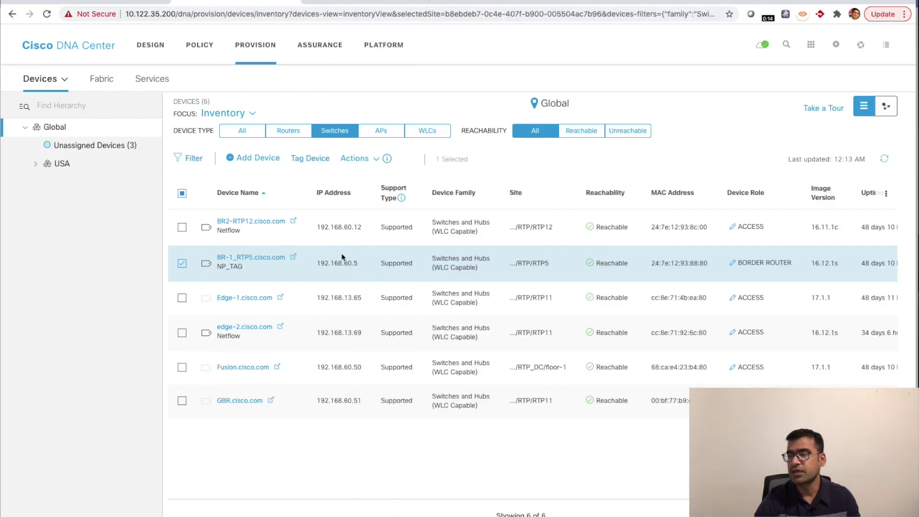
pyautogui.click(379, 161)
pyautogui.moveTo(398, 234)
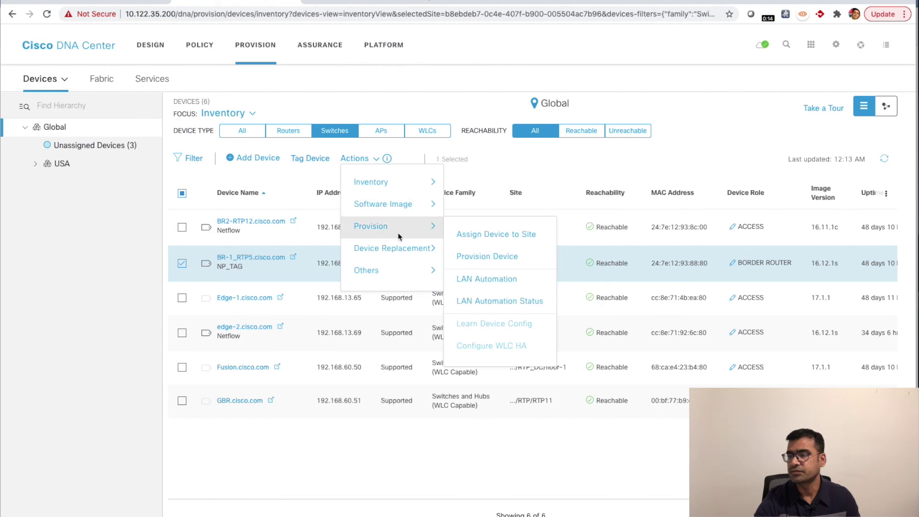
pyautogui.click(495, 258)
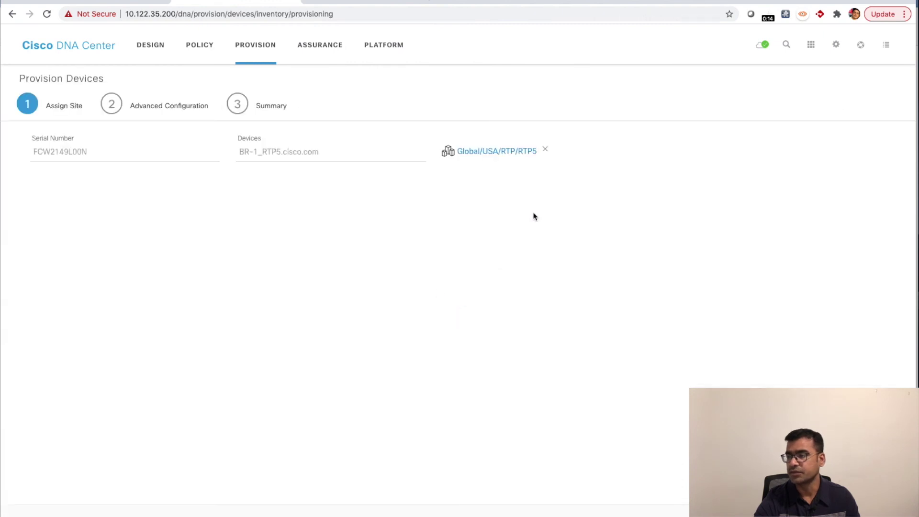
pyautogui.click(890, 508)
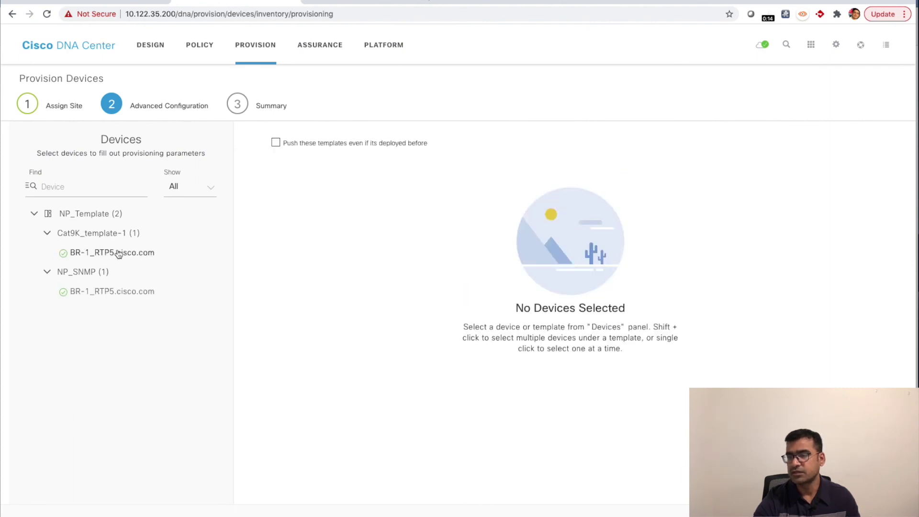
# - Review Cat9K_template-1 and NP_SNMP, check the summary's NP_Template entry, and begin deploying
pyautogui.click(117, 253)
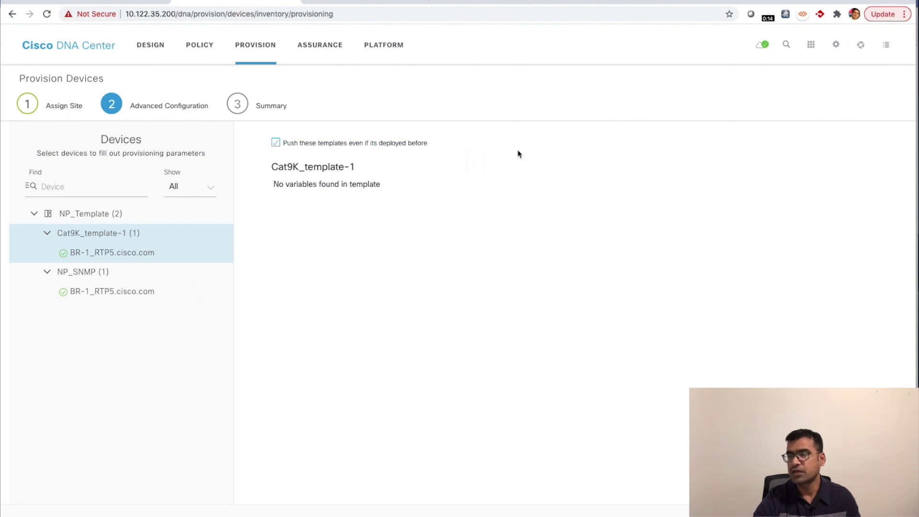
pyautogui.click(98, 290)
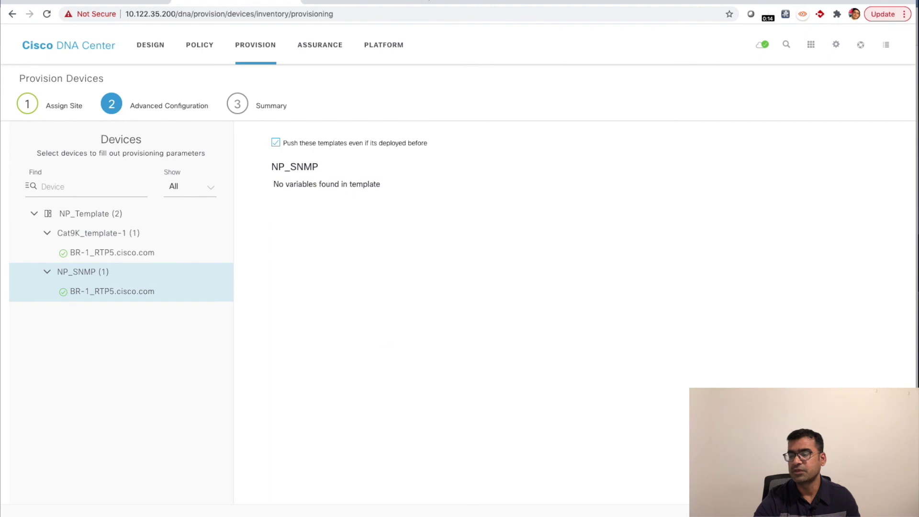
pyautogui.click(862, 510)
pyautogui.scroll(-2, 596, 364)
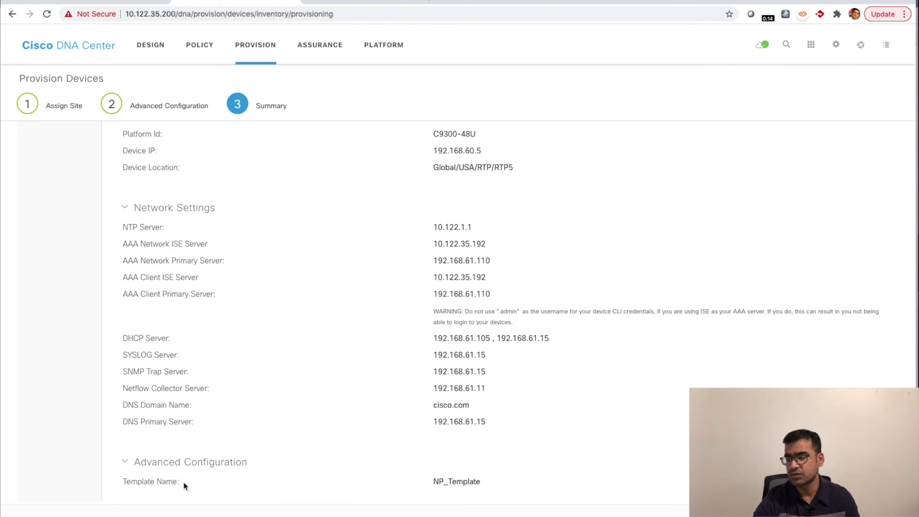
pyautogui.moveTo(184, 485); pyautogui.dragTo(106, 481)
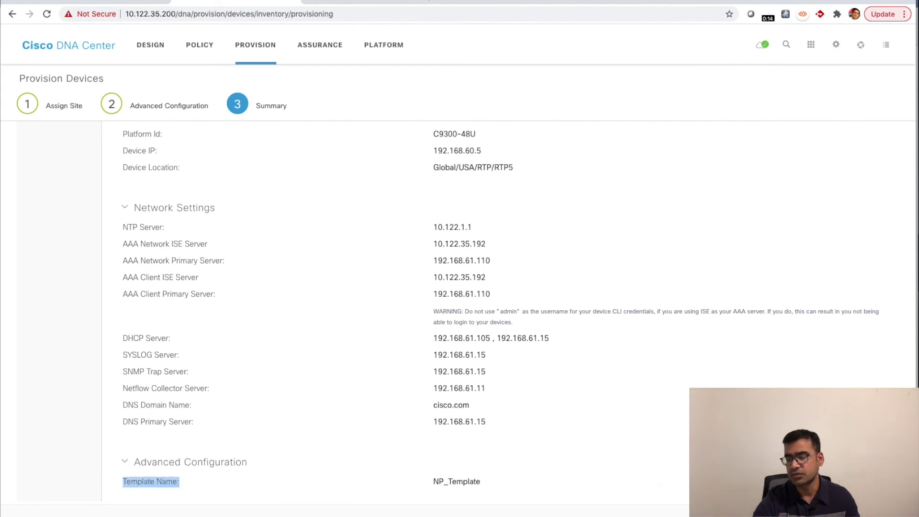
pyautogui.click(880, 509)
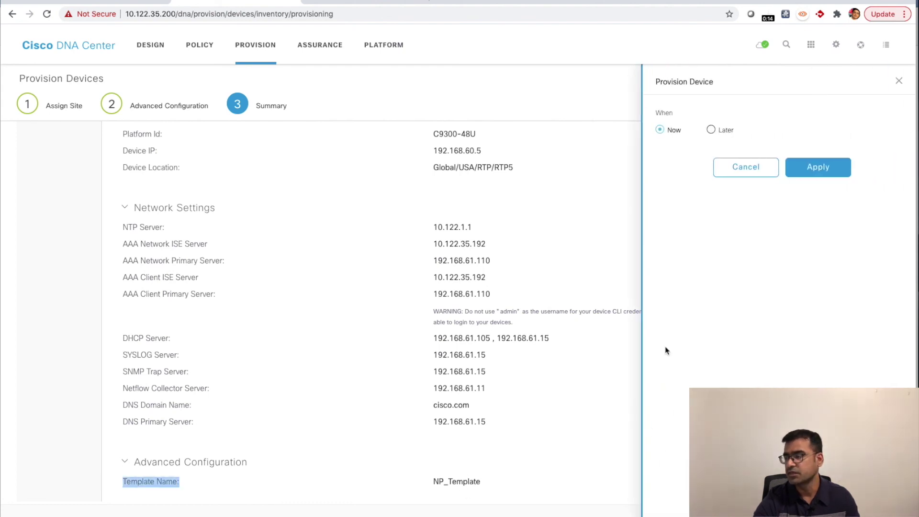
# - Deploy the configuration now, then filter the inventory to device name BR-1_RTP5.cisco.com
pyautogui.click(819, 169)
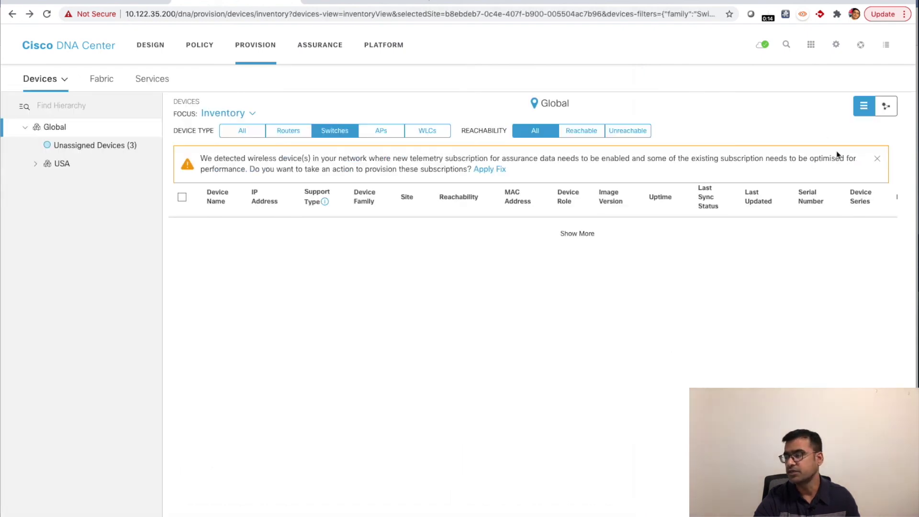
pyautogui.click(877, 158)
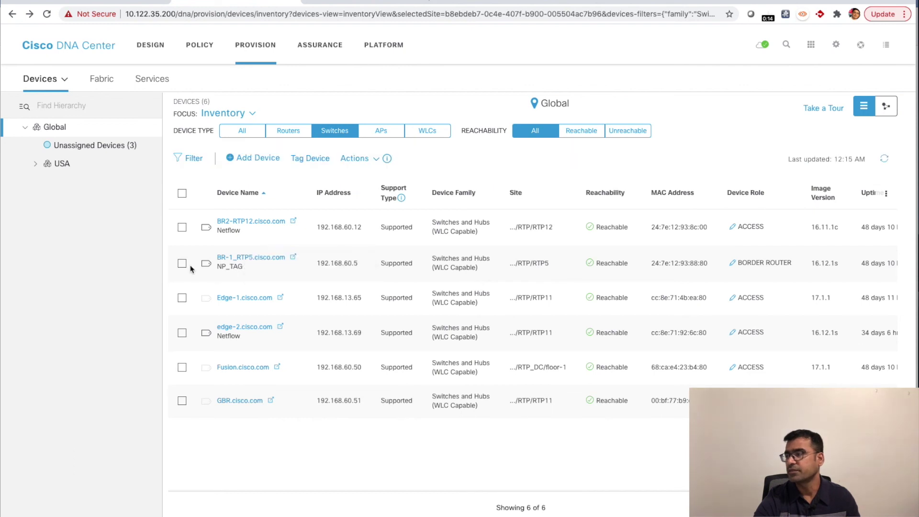
pyautogui.click(194, 160)
pyautogui.click(218, 249)
pyautogui.write('RTP')
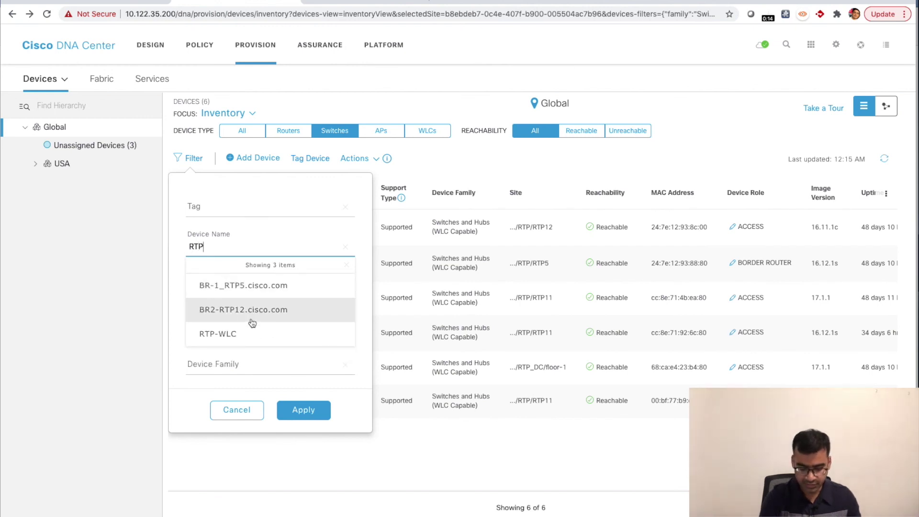
pyautogui.click(243, 286)
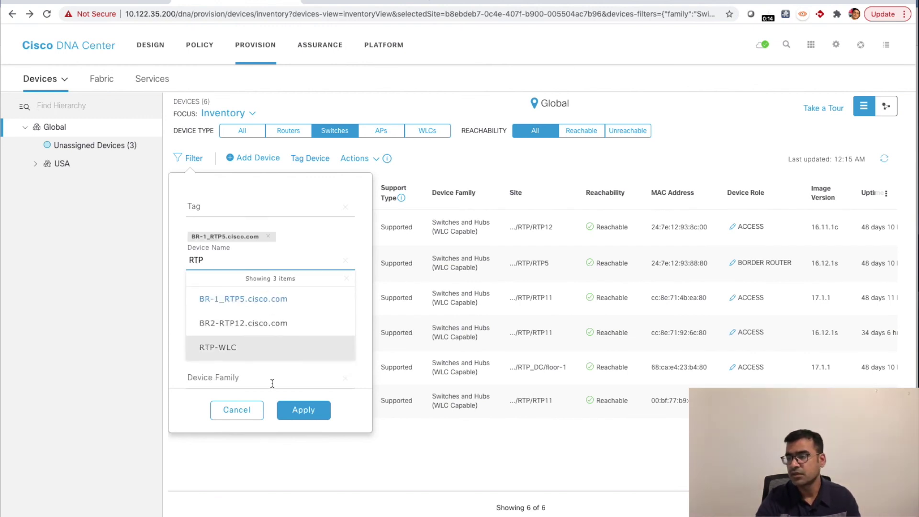
pyautogui.click(304, 410)
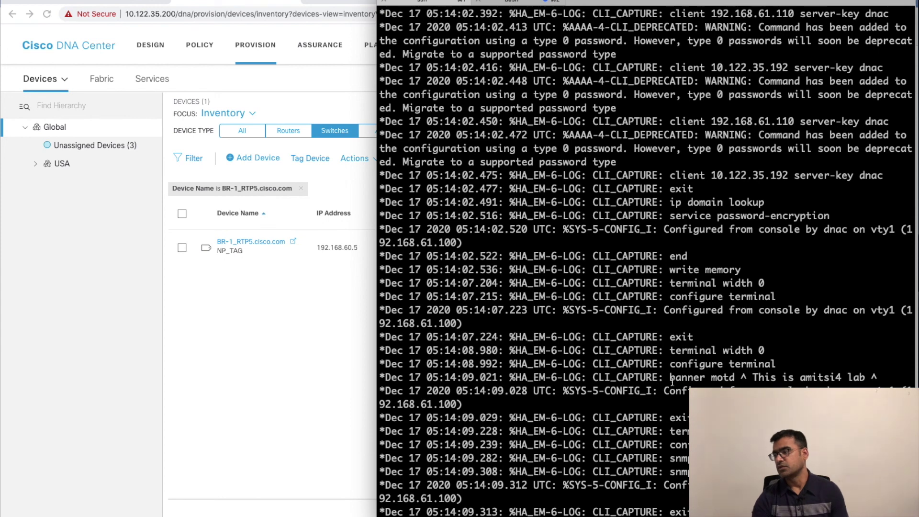
# - Highlight the pushed banner and SNMP log lines, then rerun 'sh run | i snmp-server com'
pyautogui.moveTo(671, 381); pyautogui.dragTo(855, 392)
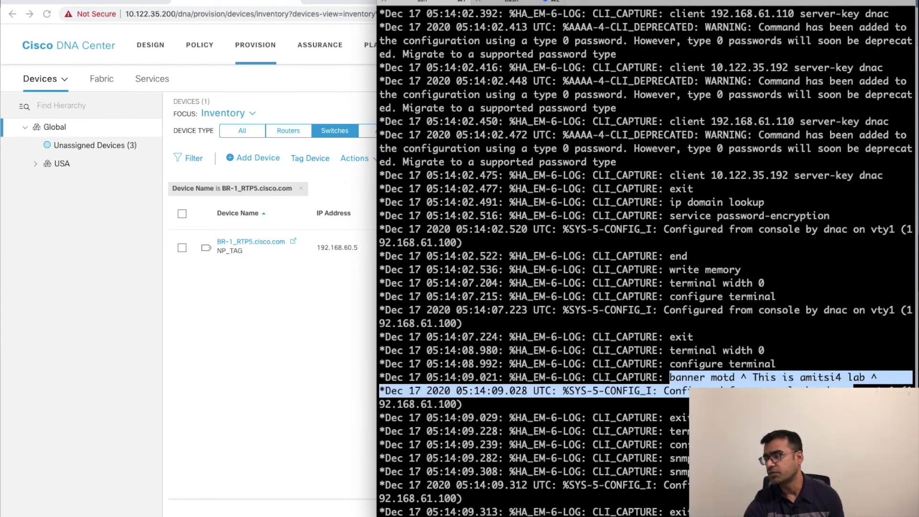
pyautogui.moveTo(676, 459); pyautogui.dragTo(766, 485)
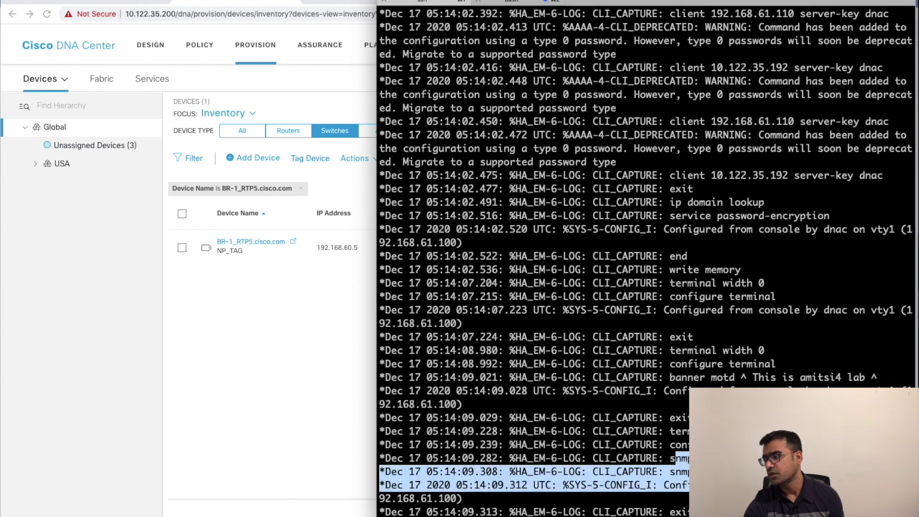
pyautogui.press('Return')
pyautogui.press('Return')
pyautogui.press('Return')
pyautogui.press('Return')
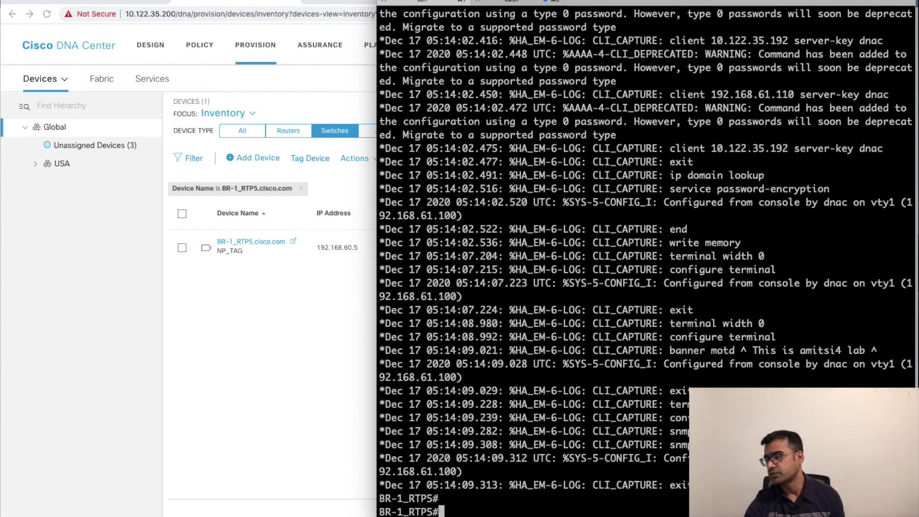
pyautogui.write('sh ru')
pyautogui.press('BackSpace')
pyautogui.press('BackSpace')
pyautogui.press('BackSpace')
pyautogui.press('BackSpace')
pyautogui.press('BackSpace')
pyautogui.write('sh run | i snmp-server com')
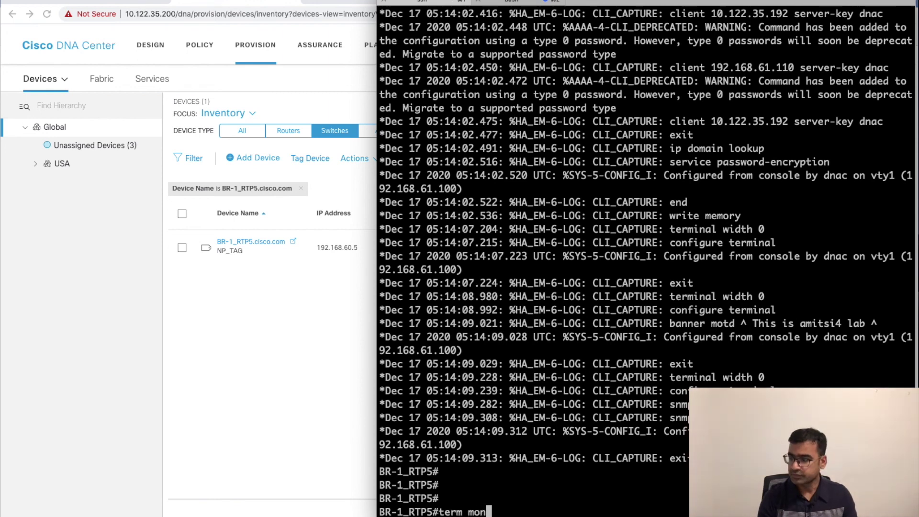
pyautogui.press('Return')
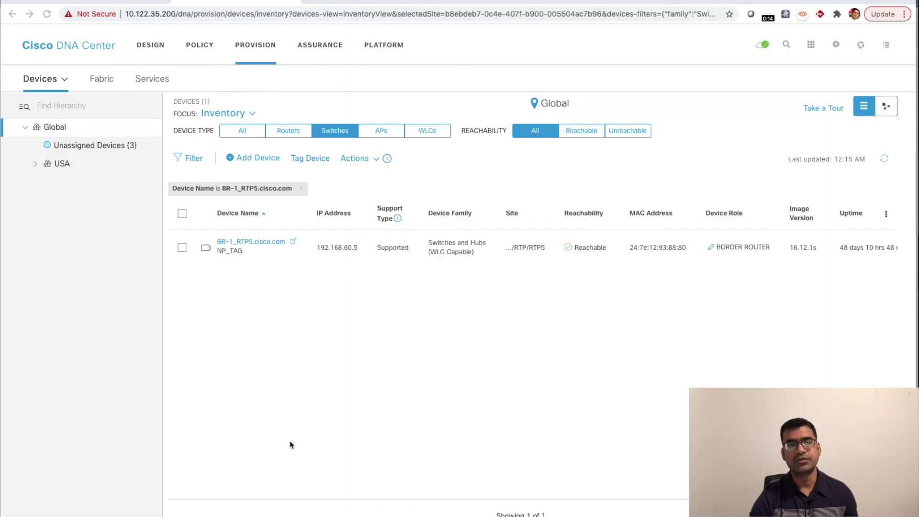
# - Show the full device inventory with Provision focus and dismiss the wireless telemetry warning
pyautogui.click(289, 447)
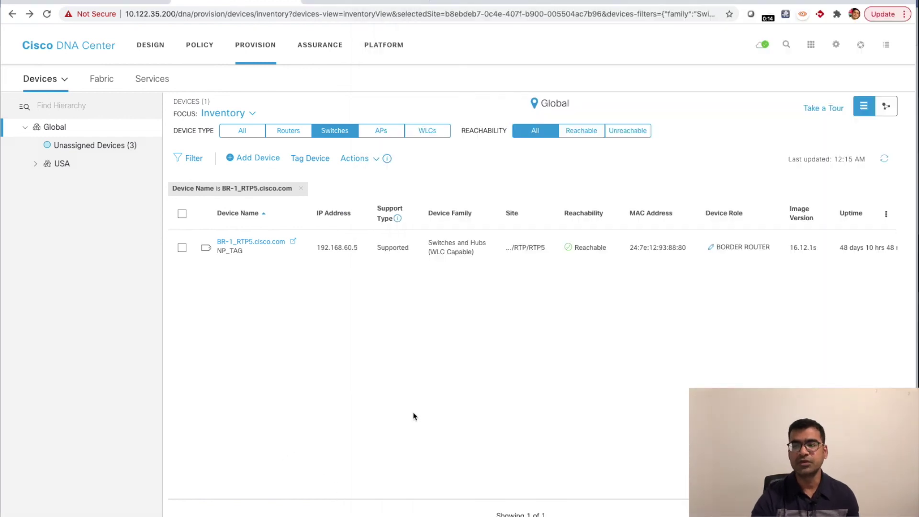
pyautogui.click(249, 114)
pyautogui.click(231, 182)
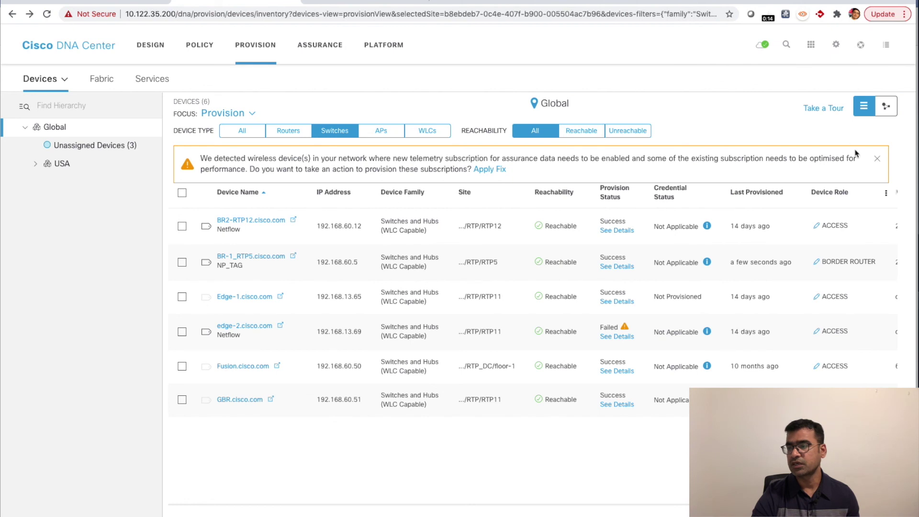
pyautogui.click(877, 159)
# - Check BR-1_RTP5's provision details to confirm Template Provisioning shows Success
pyautogui.click(355, 158)
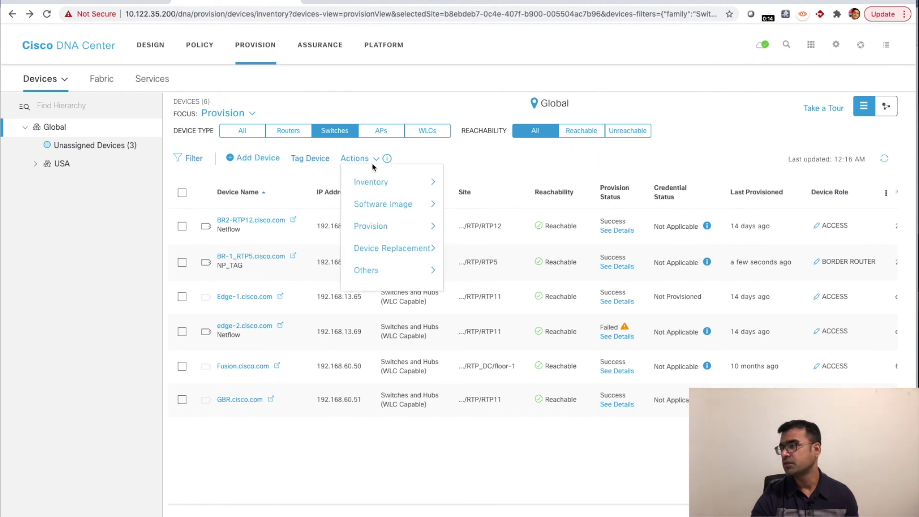
pyautogui.moveTo(411, 231)
pyautogui.click(725, 142)
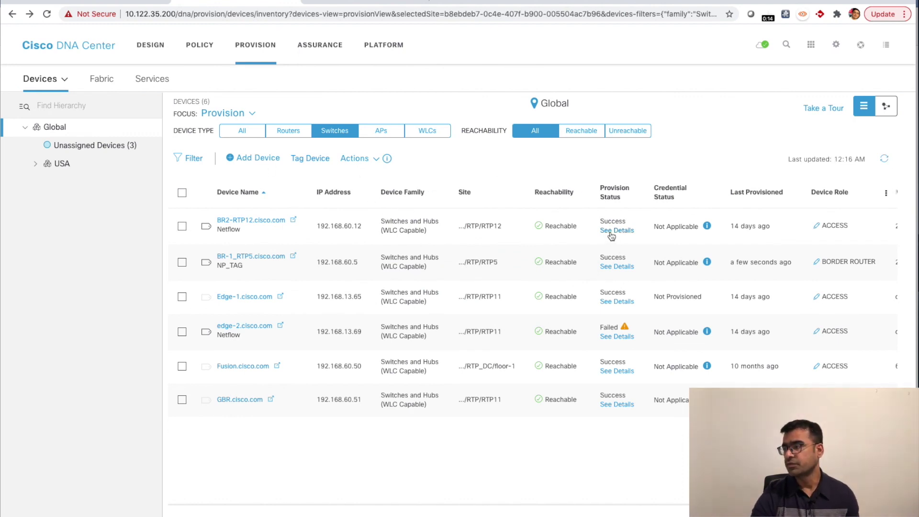
pyautogui.click(626, 270)
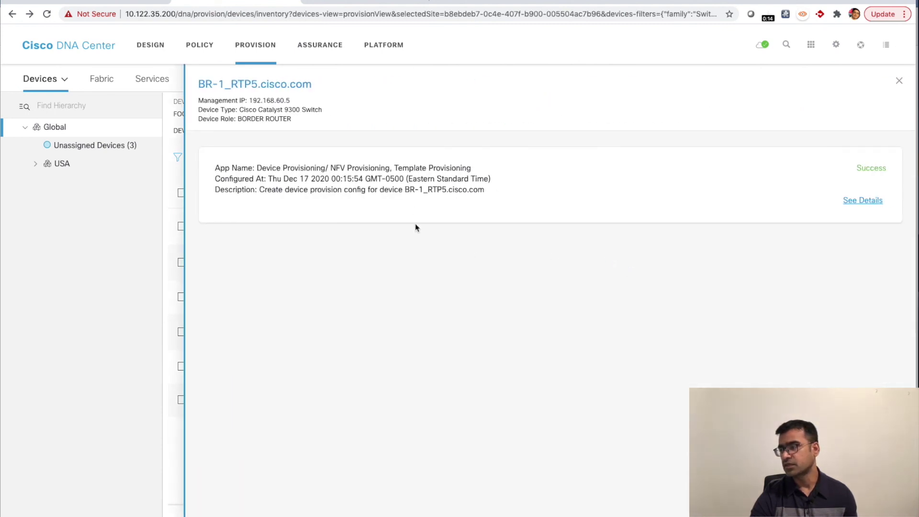
pyautogui.click(899, 81)
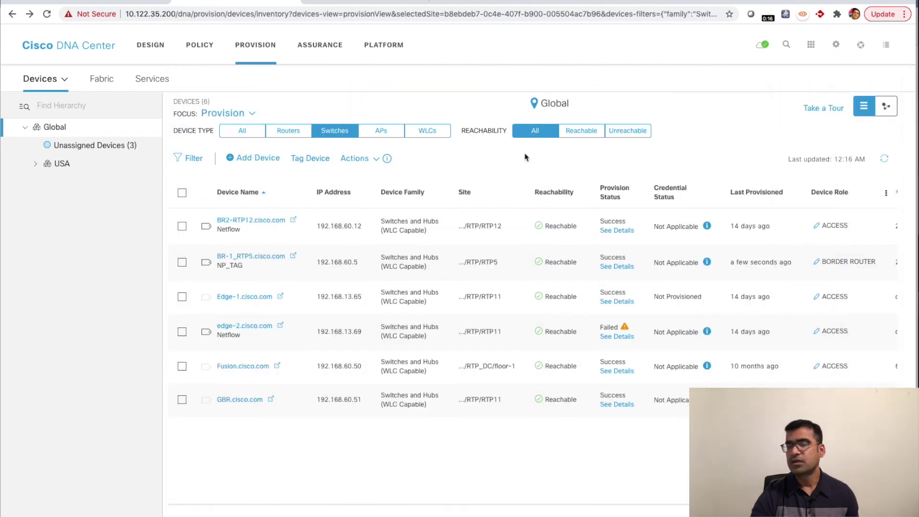